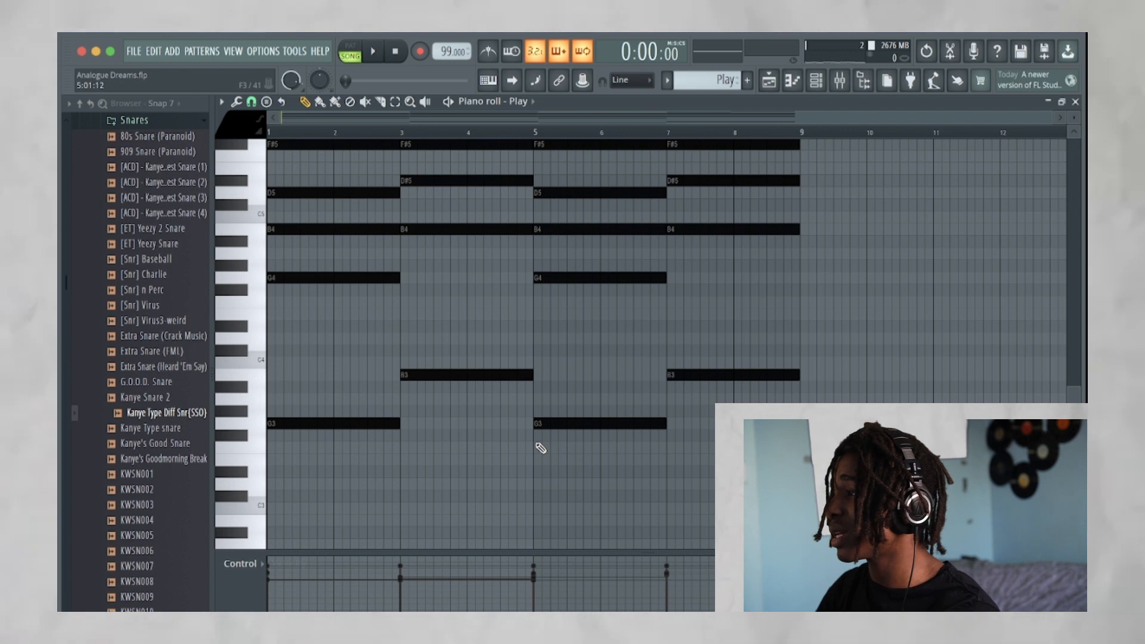
Play back the Play pattern's chord progression in the piano roll.
scroll(536, 437, "up", 3)
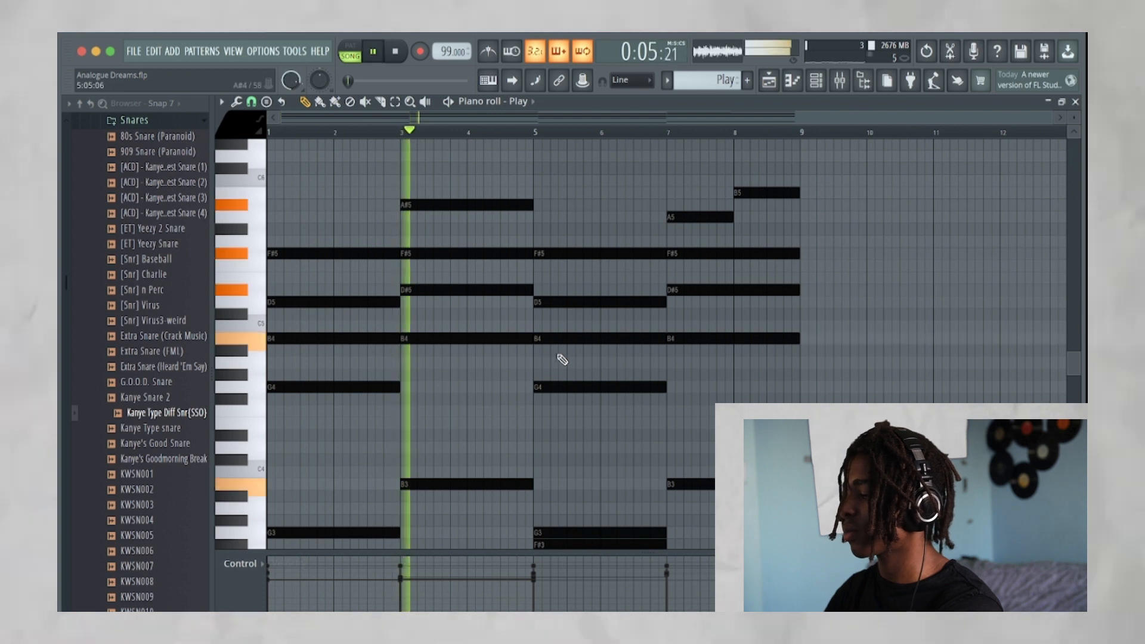
scroll(686, 389, "down", 4)
key("space")
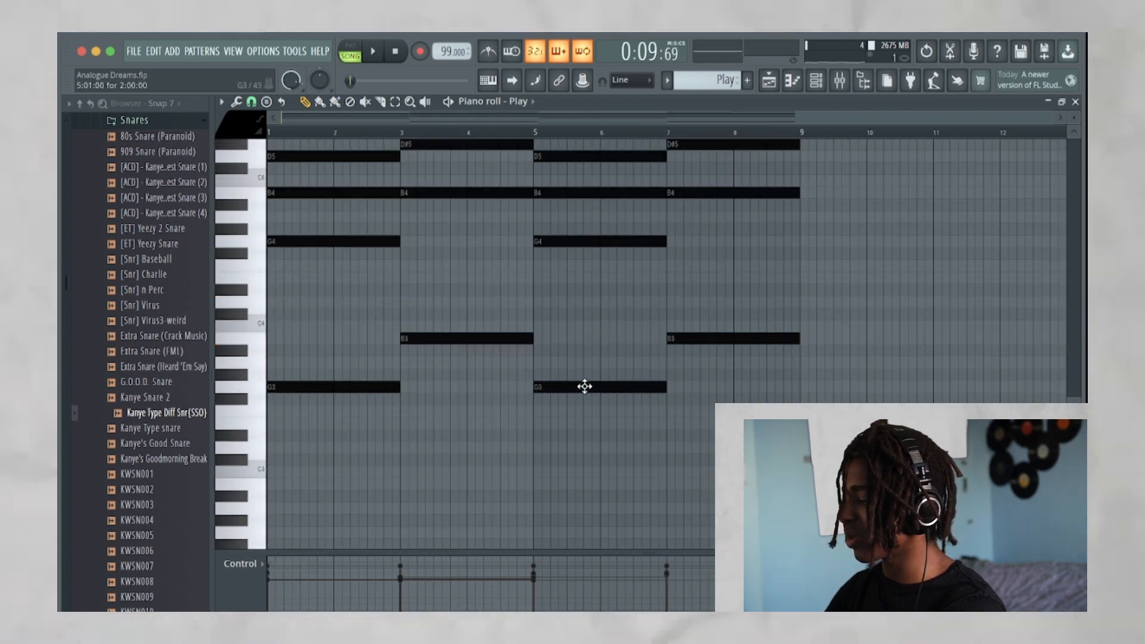
left_click_drag(704, 395, 330, 339)
left_click_drag(583, 349, 578, 333)
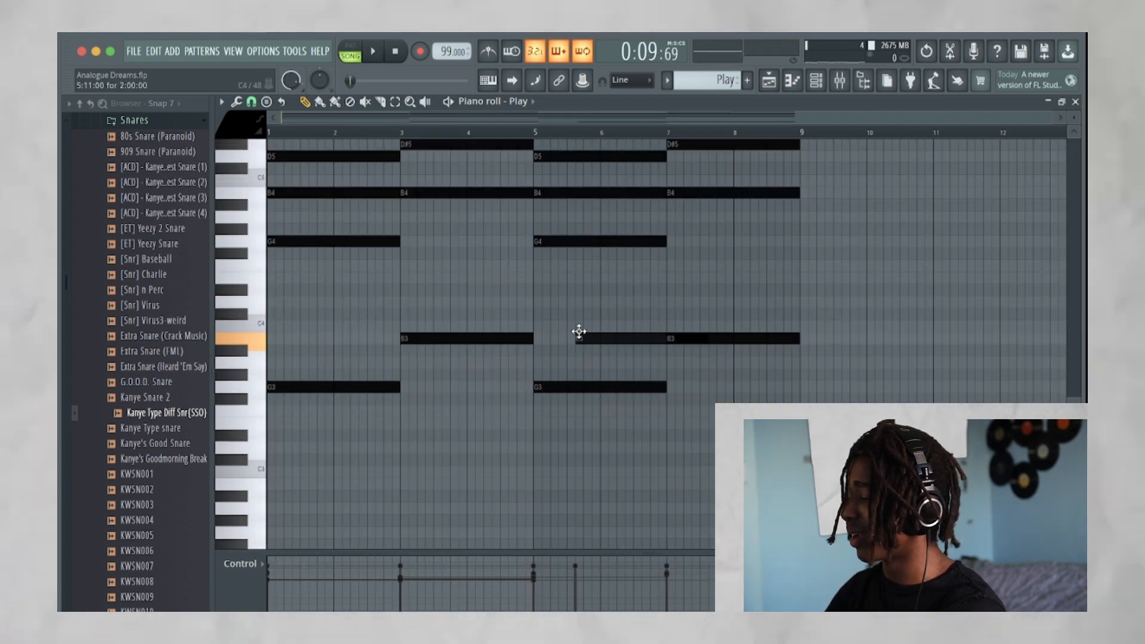
right_click(578, 334)
Listen to the upper melody notes at the end of the Play pattern and close the piano roll.
scroll(633, 250, "up", 4)
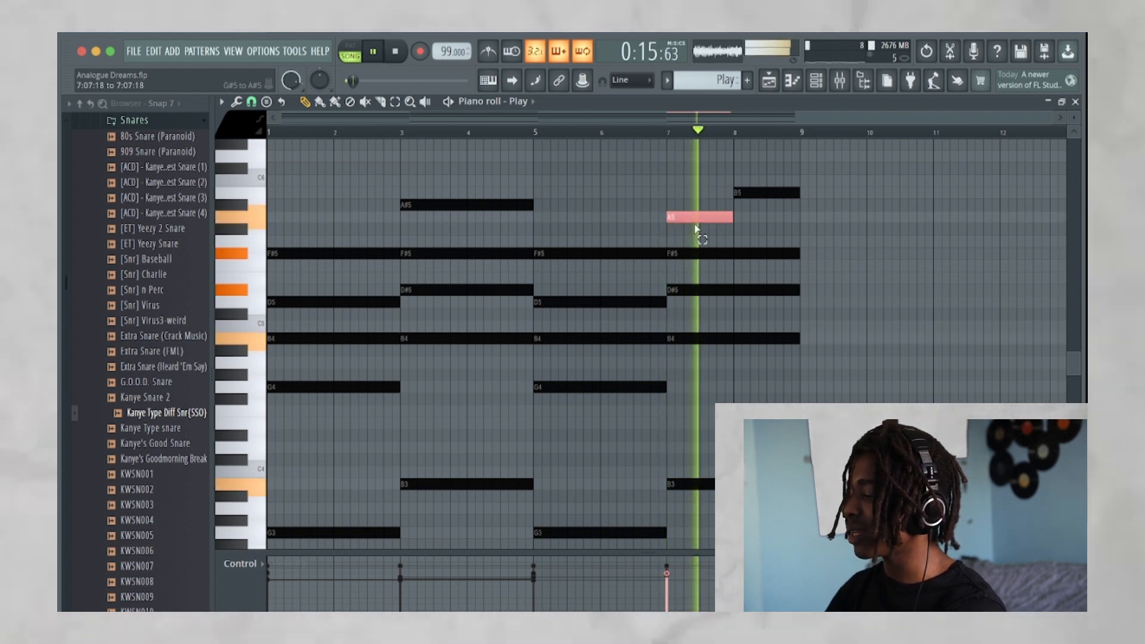
key("space")
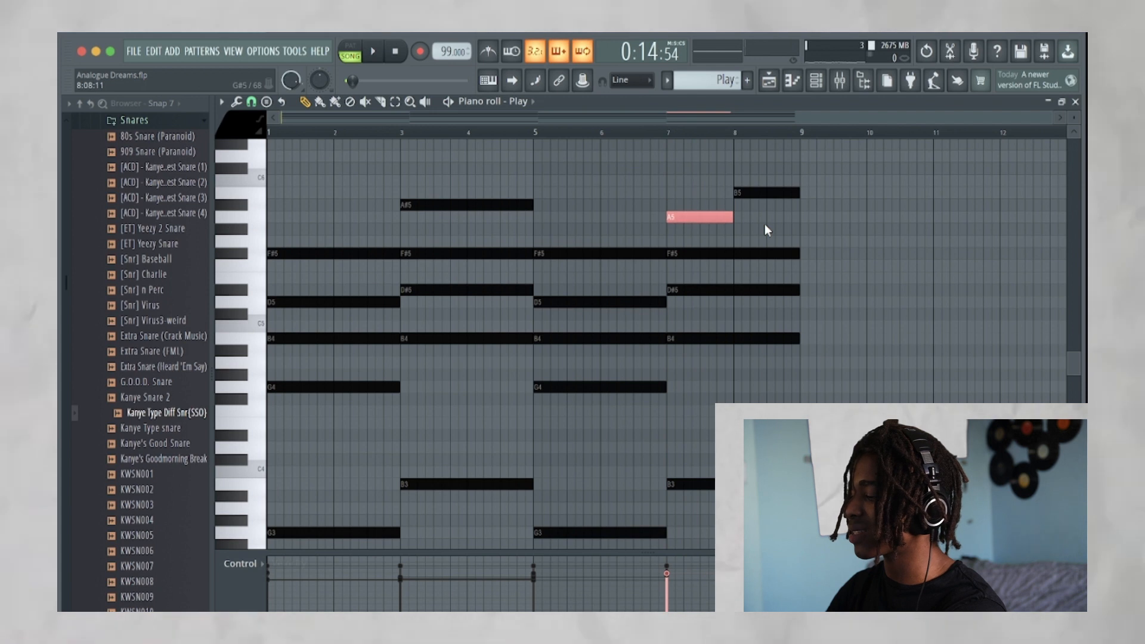
left_click(770, 192)
key("space")
key("space")
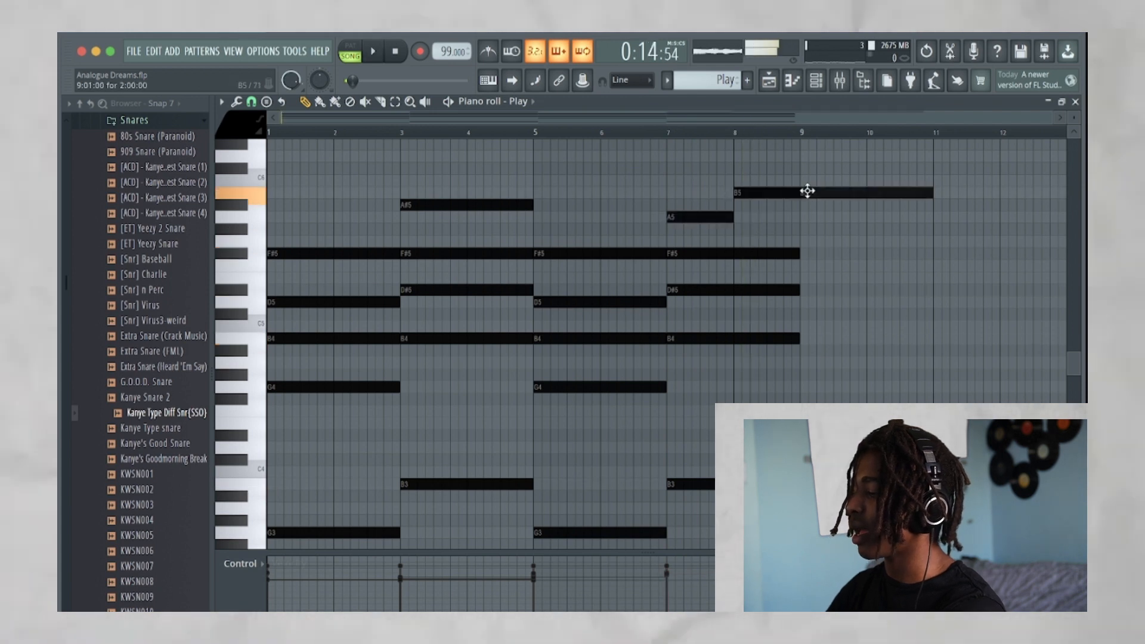
left_click(1075, 102)
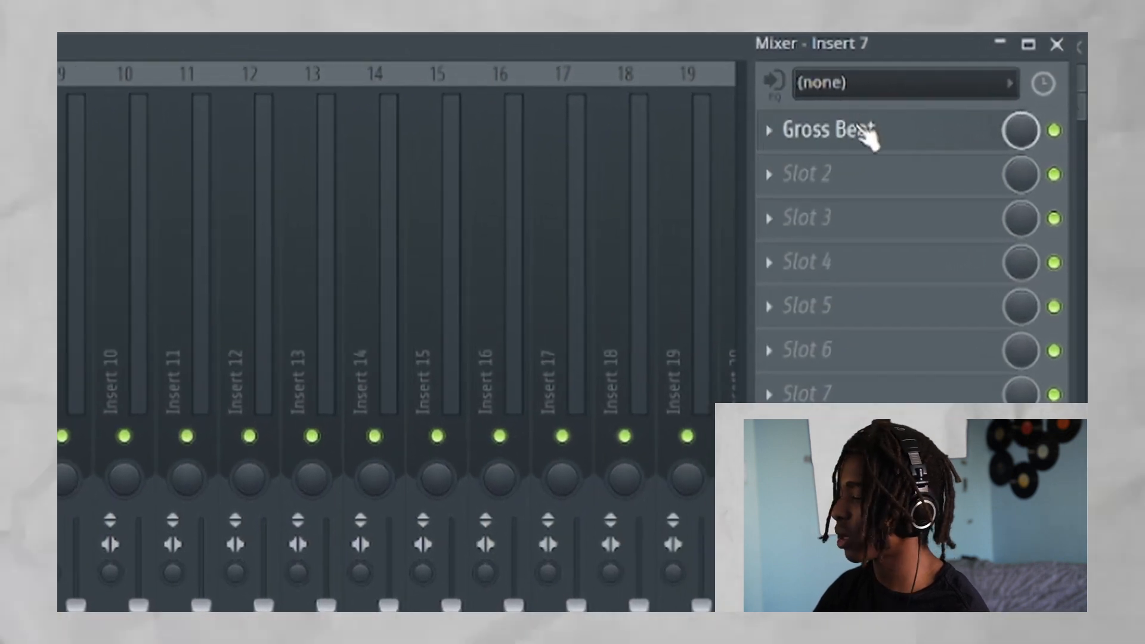
Load the Momentary preset in Gross Beat on Insert 7, choose the 1/3 Bt Gate volume pattern, and close the effect.
left_click(868, 134)
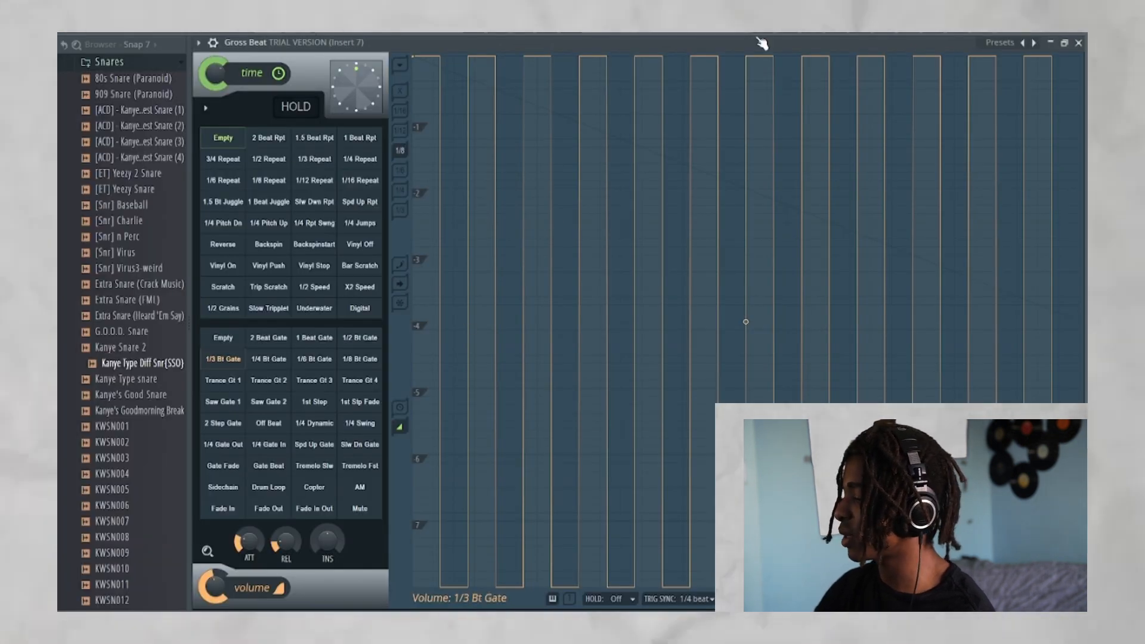
left_click(1002, 43)
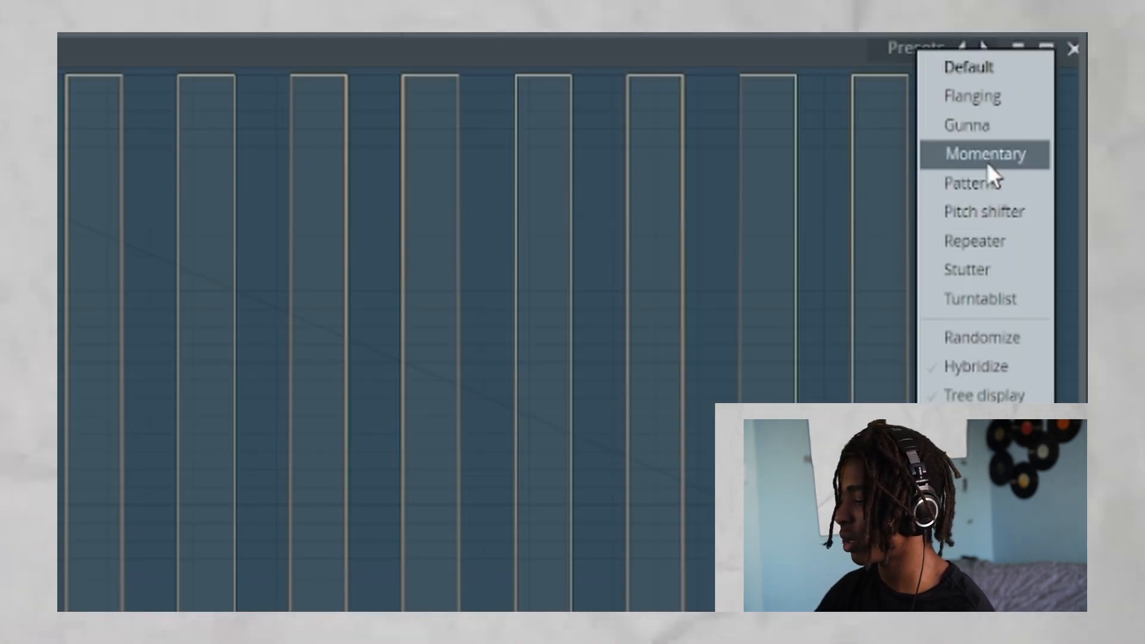
left_click(987, 160)
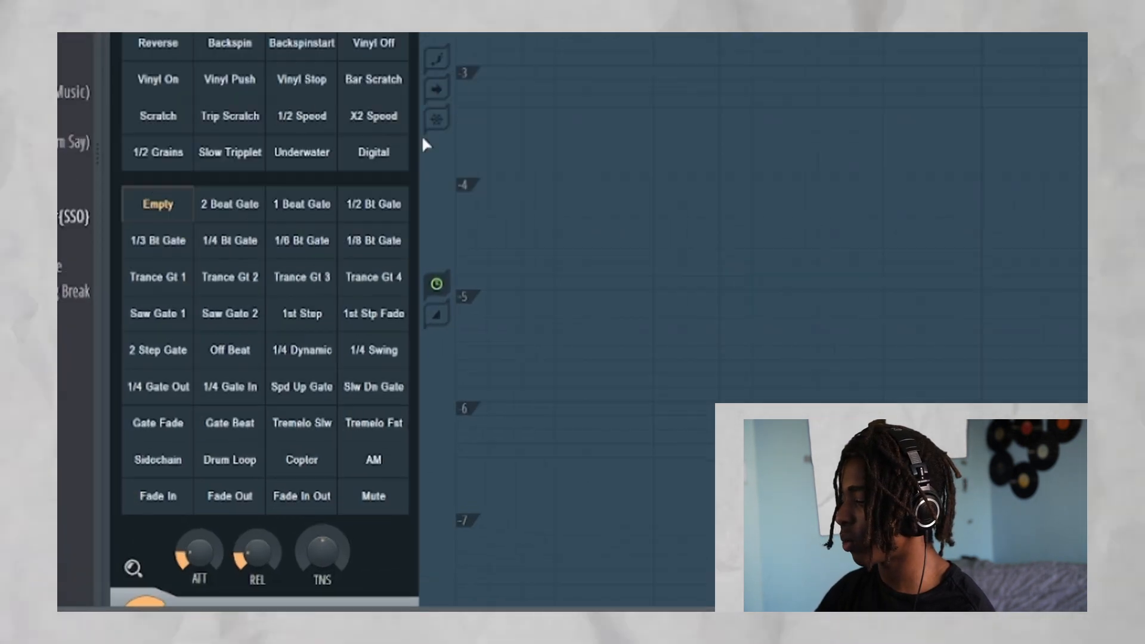
left_click(122, 178)
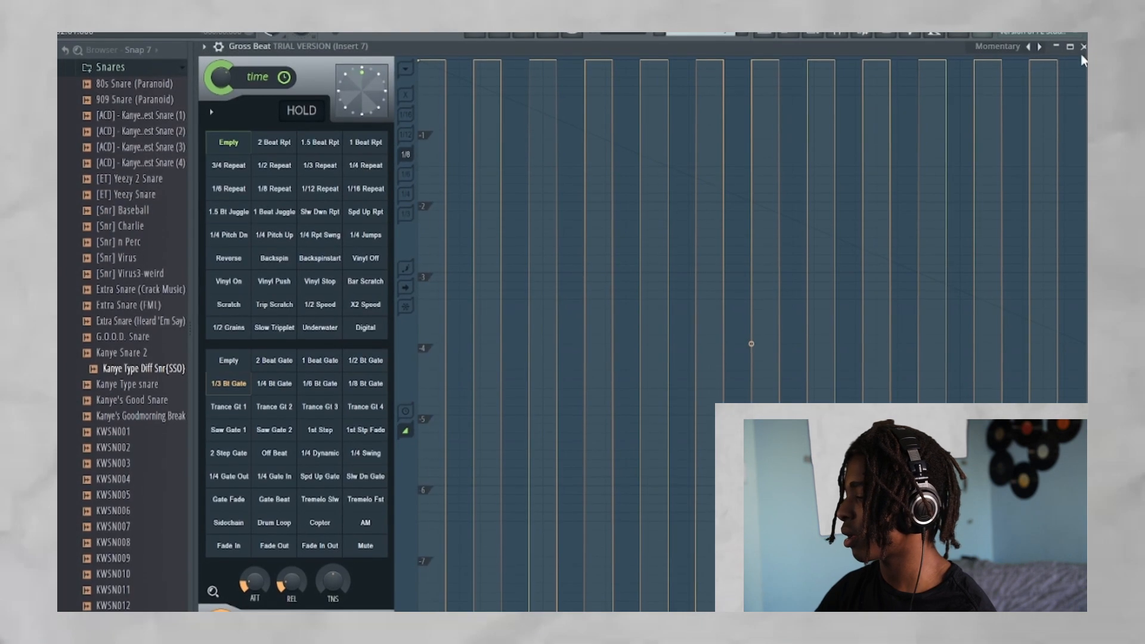
left_click(1082, 43)
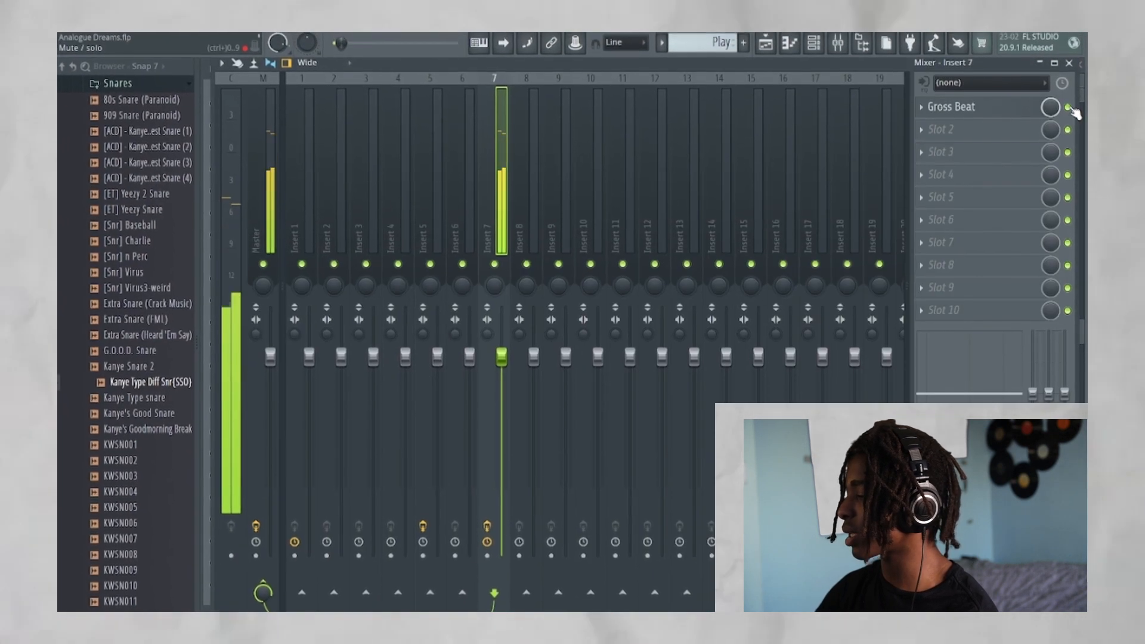
Close the mixer and the channel rack.
left_click(1070, 59)
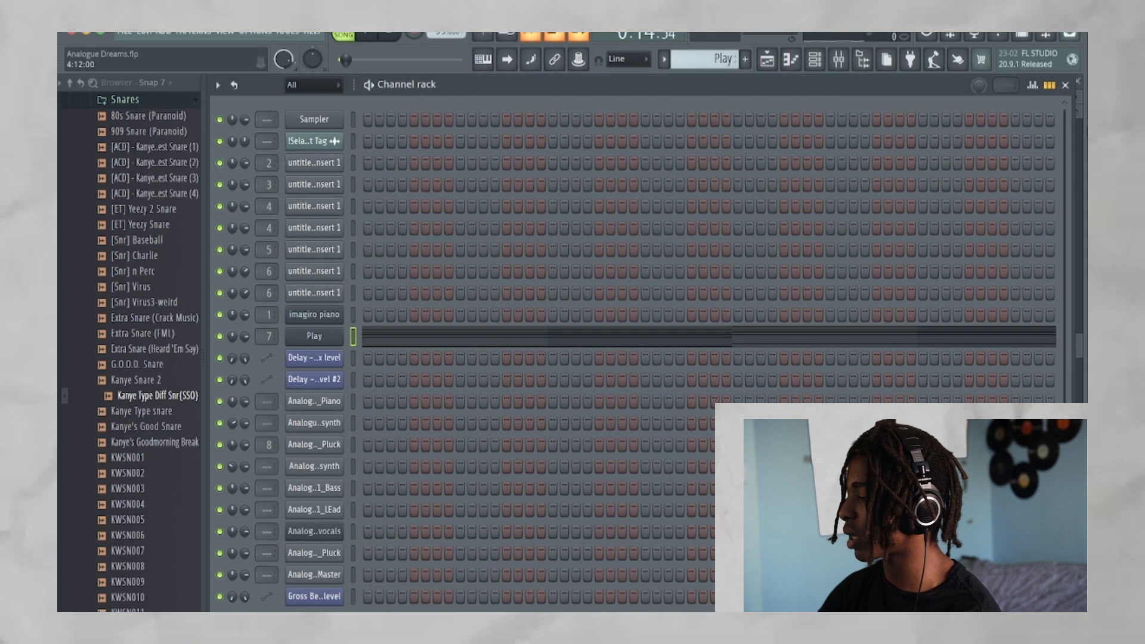
left_click(1065, 80)
left_click(1076, 93)
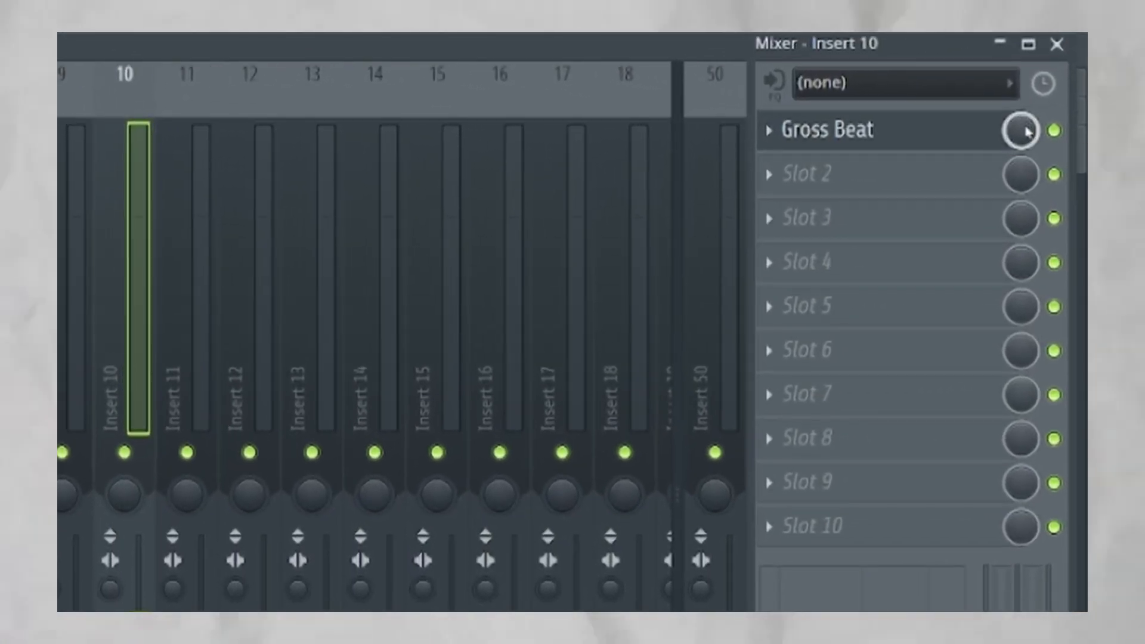
Create an automation clip for Gross Beat's mix level on Insert 10 and lower its curve early in bar 1.
right_click(1027, 131)
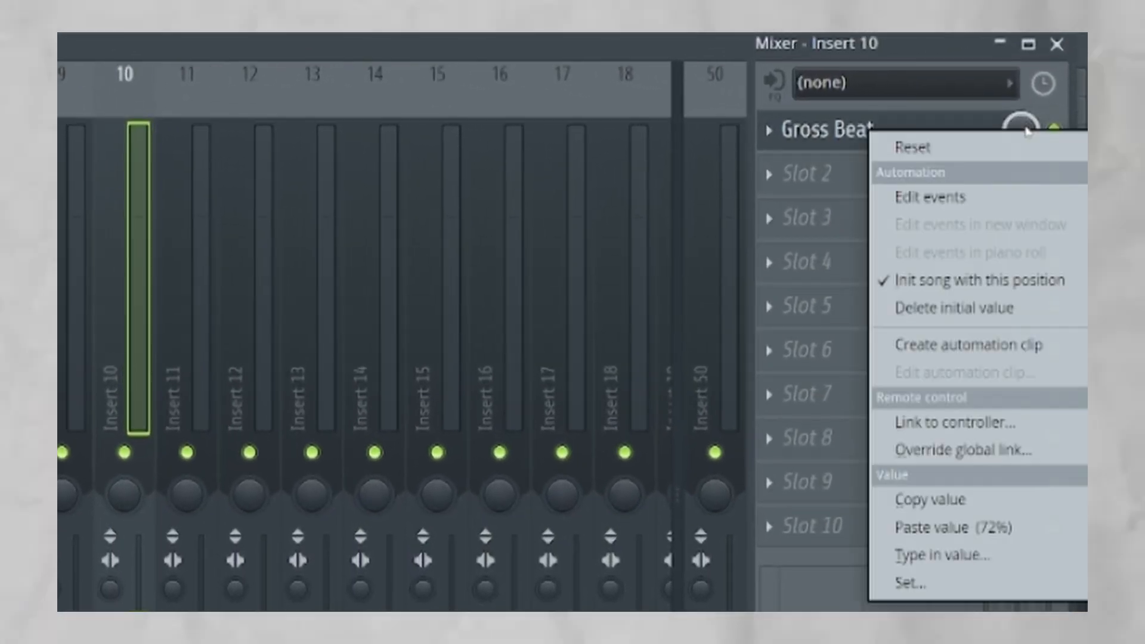
left_click(953, 345)
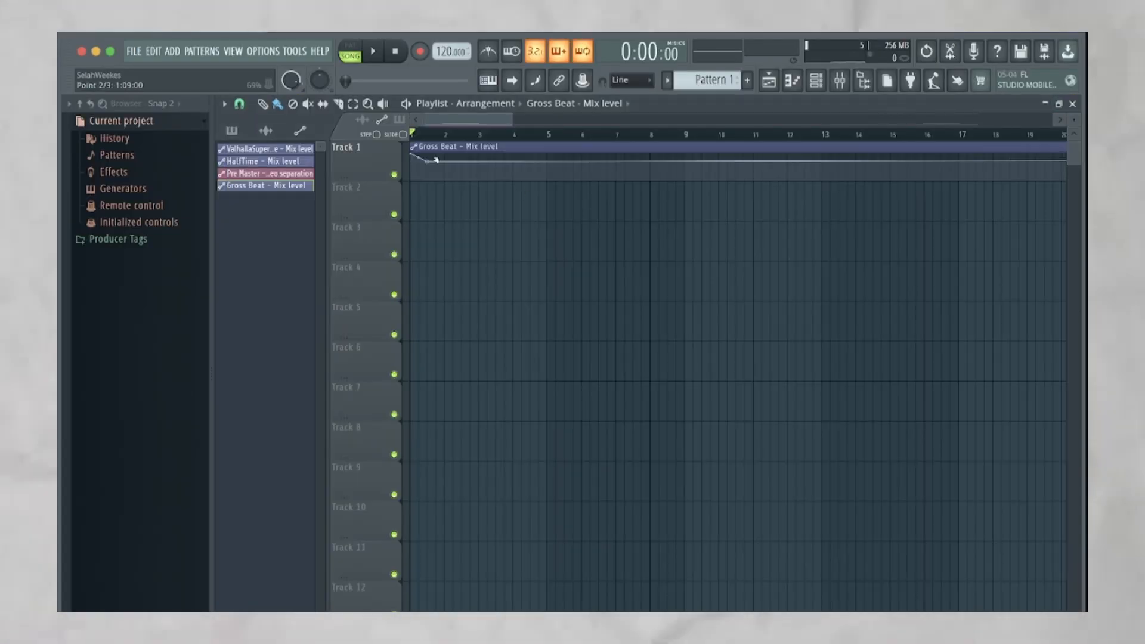
left_click_drag(436, 160, 452, 191)
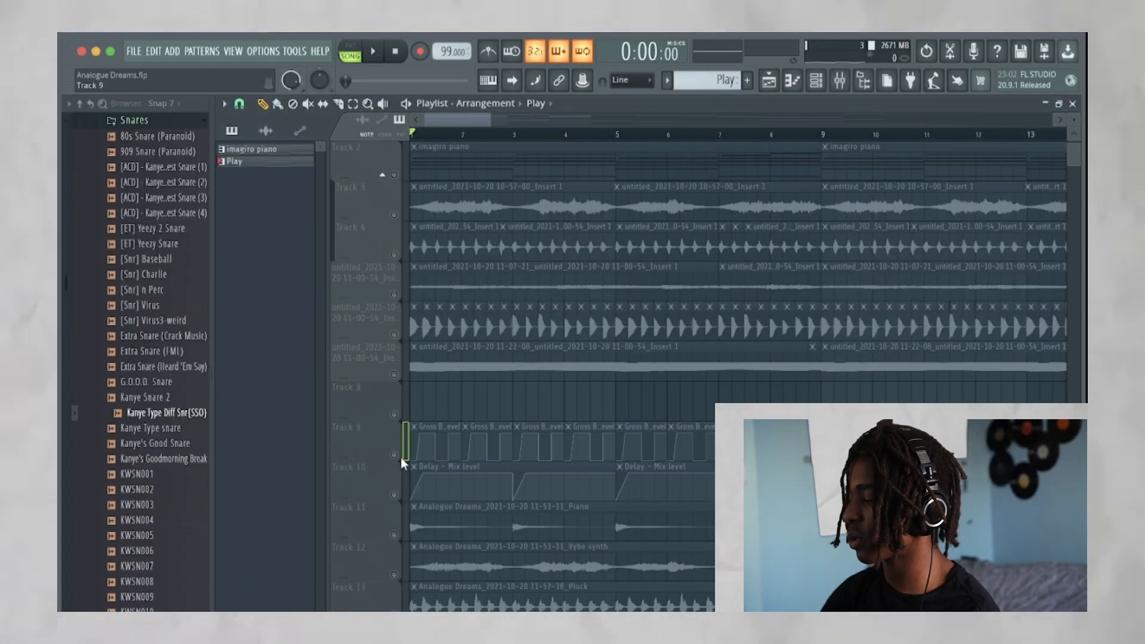
Enable Track 9's Gross Beat mix level automation and play the arrangement to hear the effect.
left_click(398, 457)
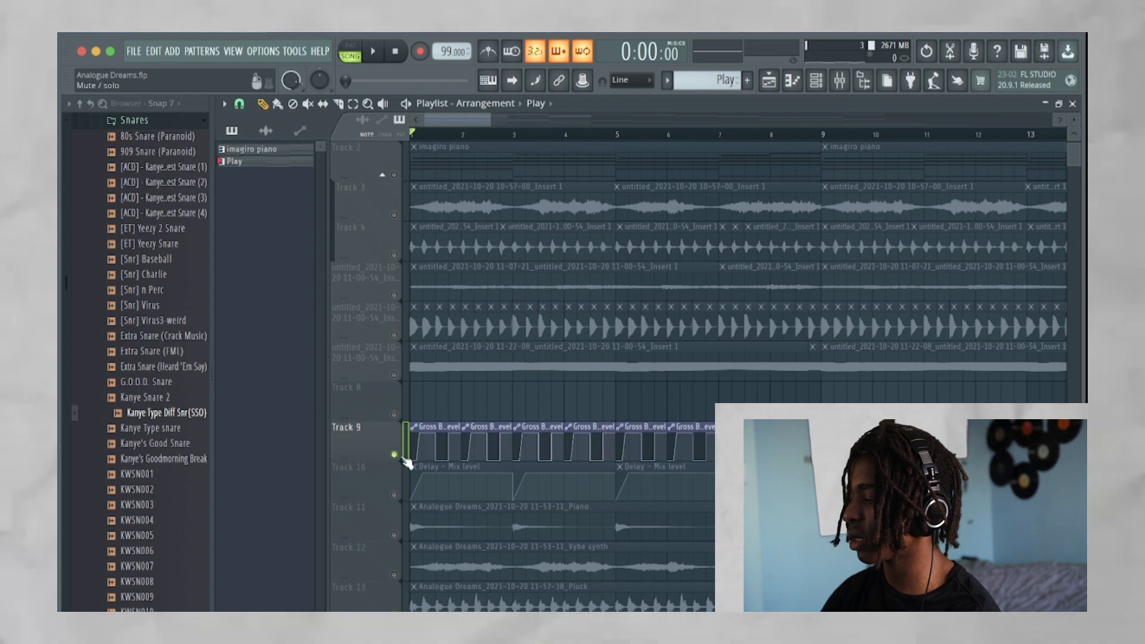
key("space")
scroll(421, 466, "up", 5)
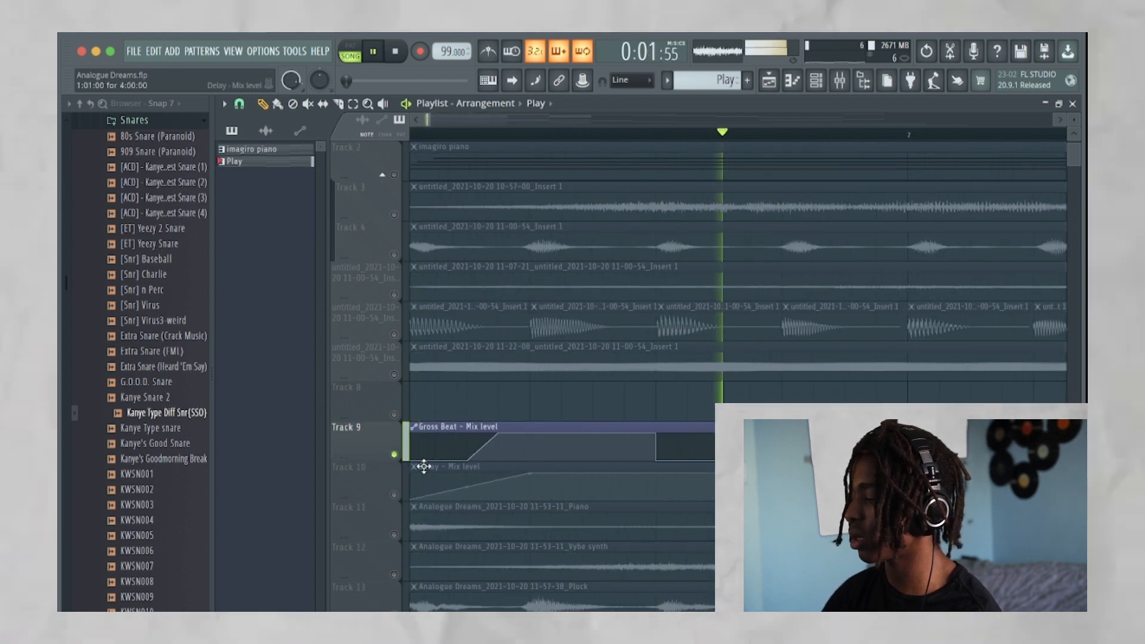
scroll(424, 467, "down", 2)
scroll(423, 466, "down", 2)
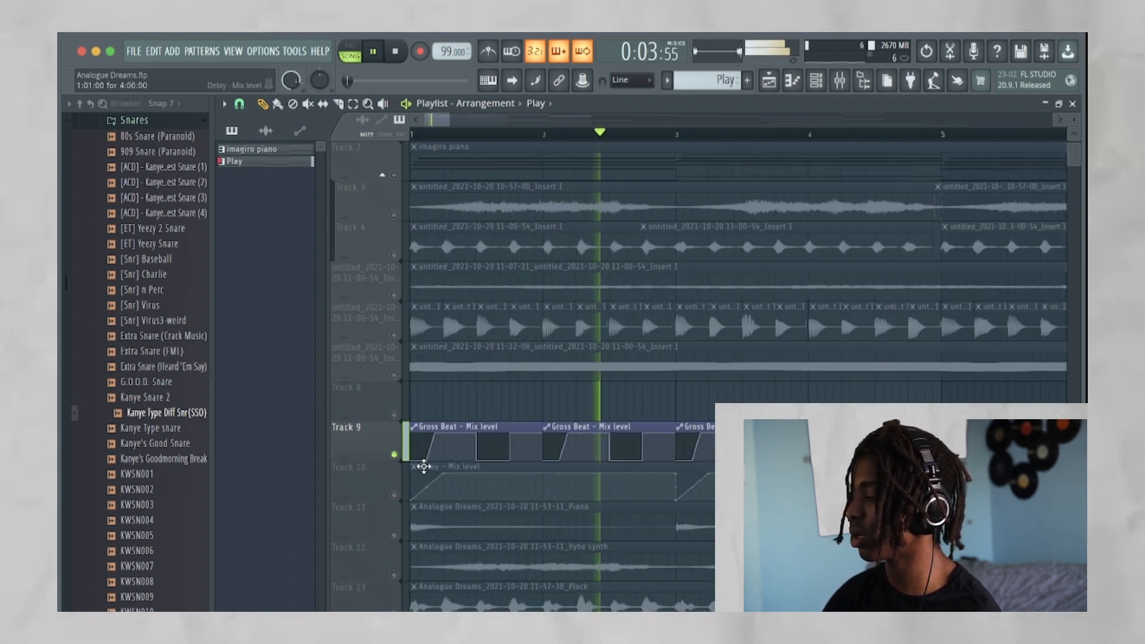
scroll(528, 463, "down", 2)
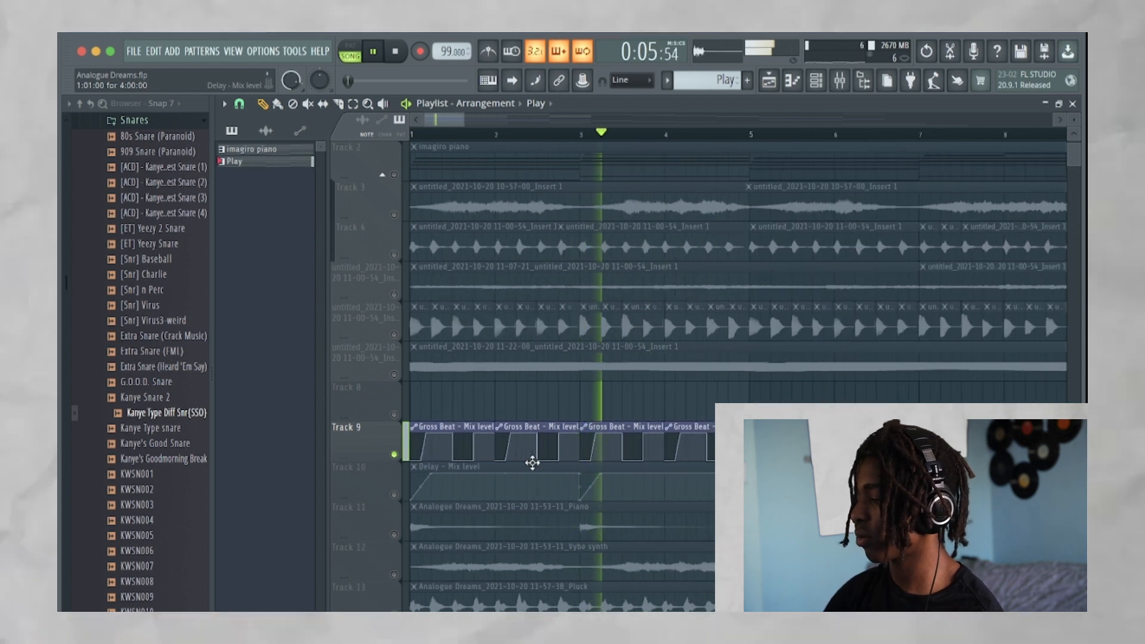
scroll(532, 463, "down", 2)
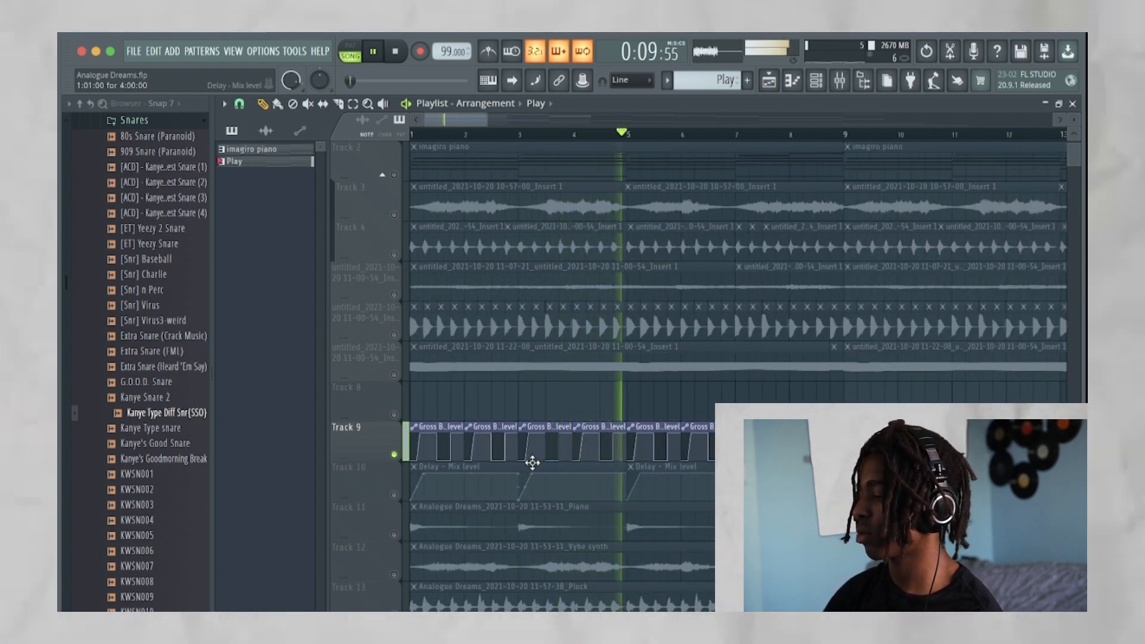
scroll(533, 463, "down", 2)
key("space")
Open Gross Beat from the mixer to examine its volume gate settings.
scroll(532, 463, "up", 1)
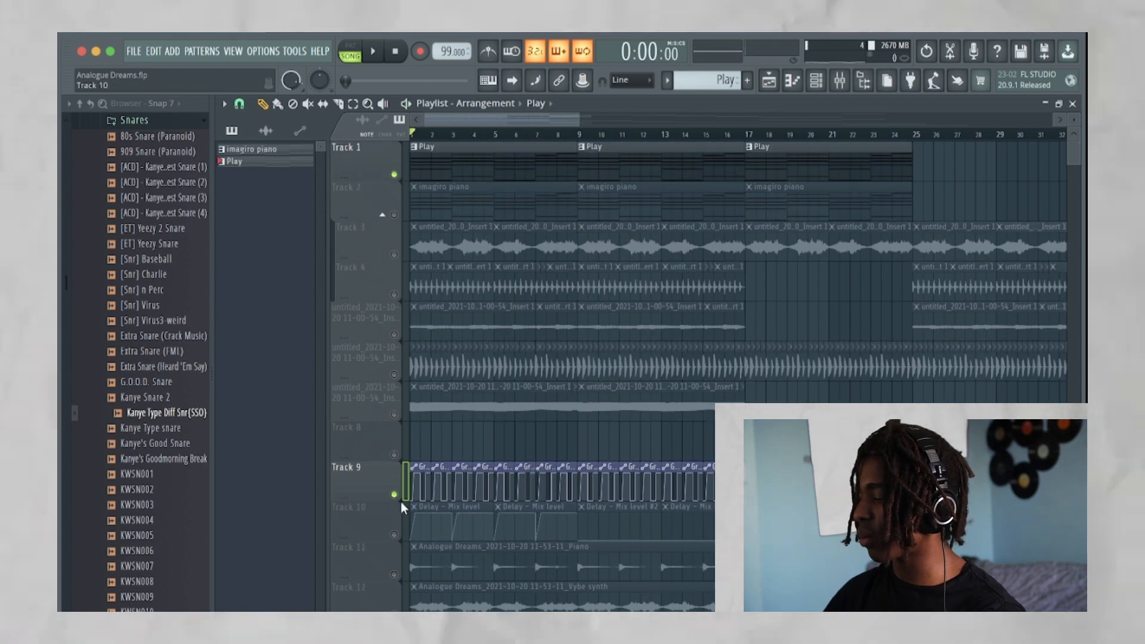
scroll(401, 503, "up", 6)
scroll(401, 503, "down", 5)
scroll(401, 502, "up", 6)
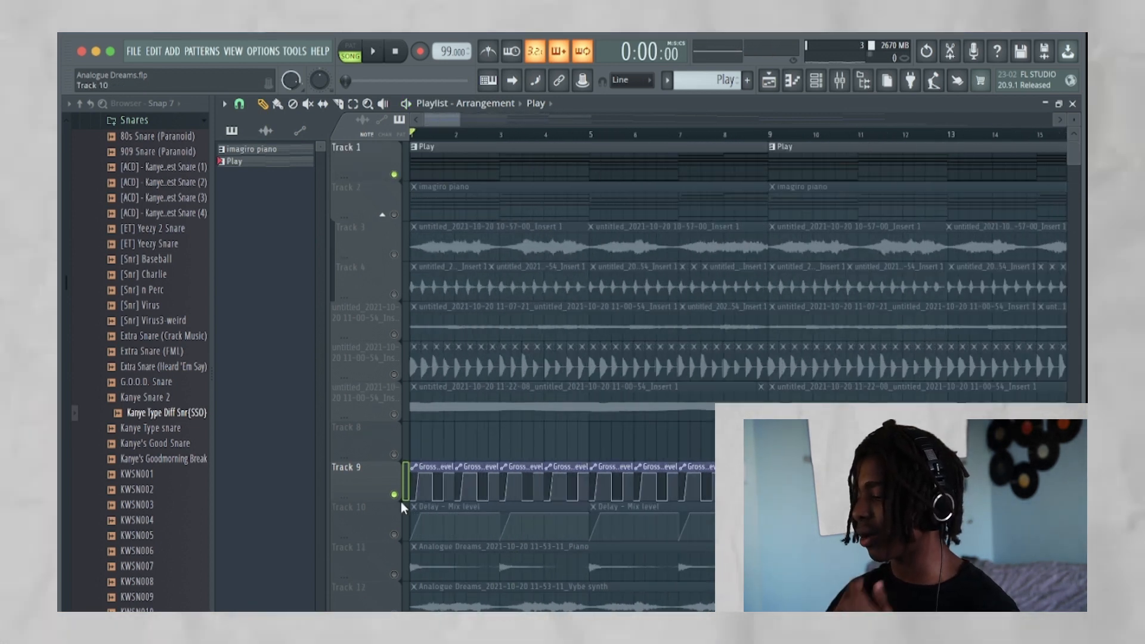
left_click(840, 81)
left_click(997, 144)
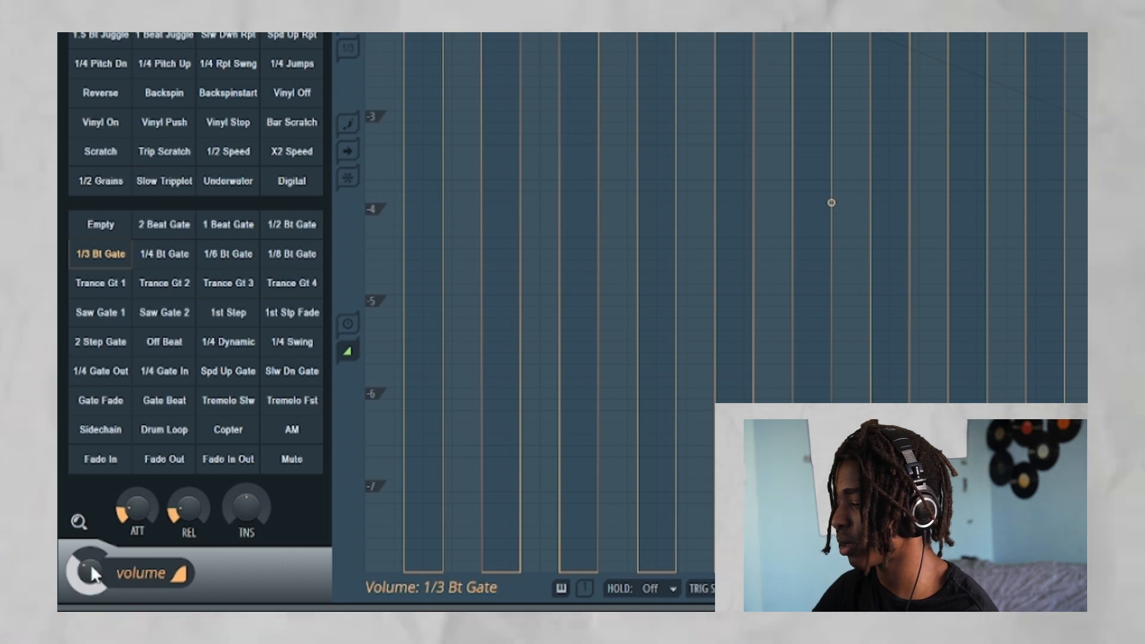
key("space")
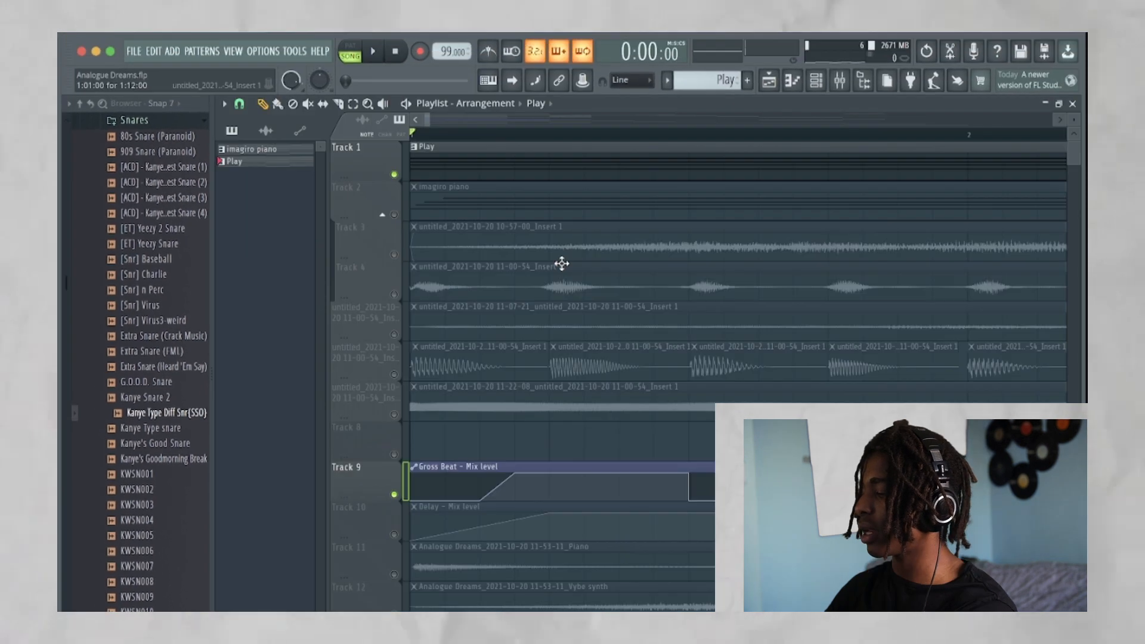
Solo Track 2 in the playlist and open the imagiro piano instrument from the channel rack.
scroll(560, 261, "down", 5)
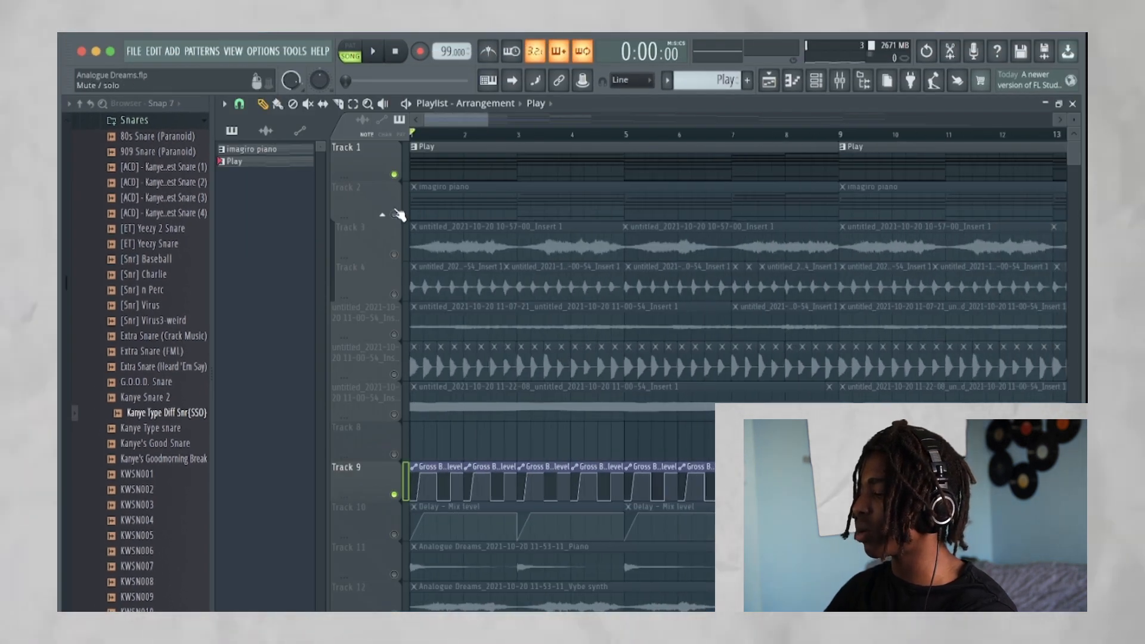
right_click(393, 215)
scroll(484, 222, "down", 3)
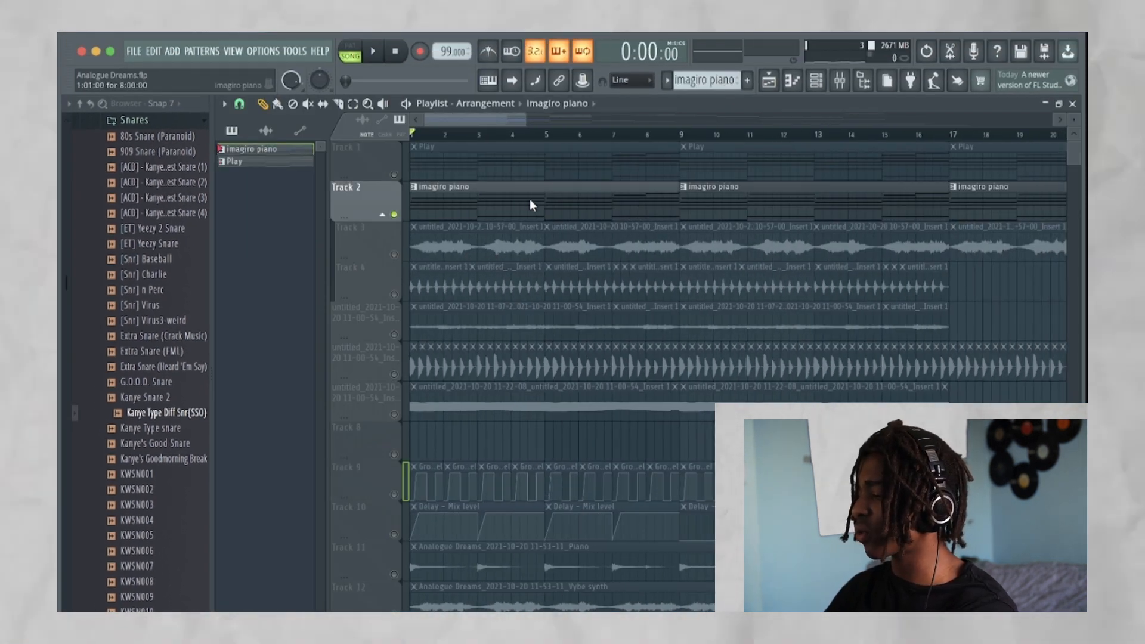
double_click(531, 202)
left_click(816, 80)
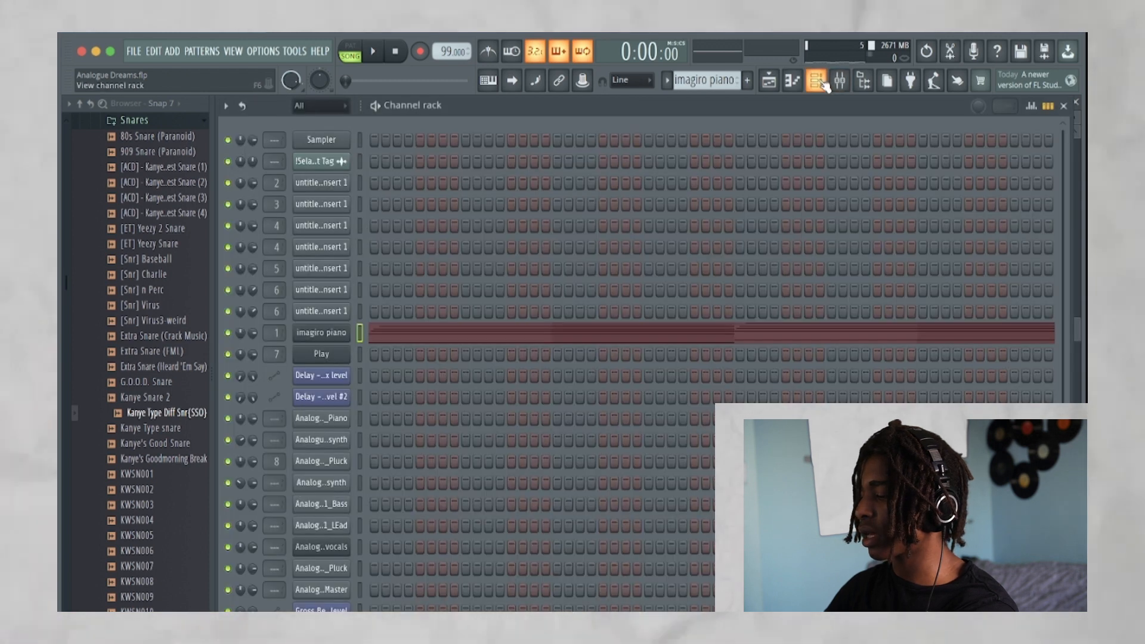
left_click(331, 338)
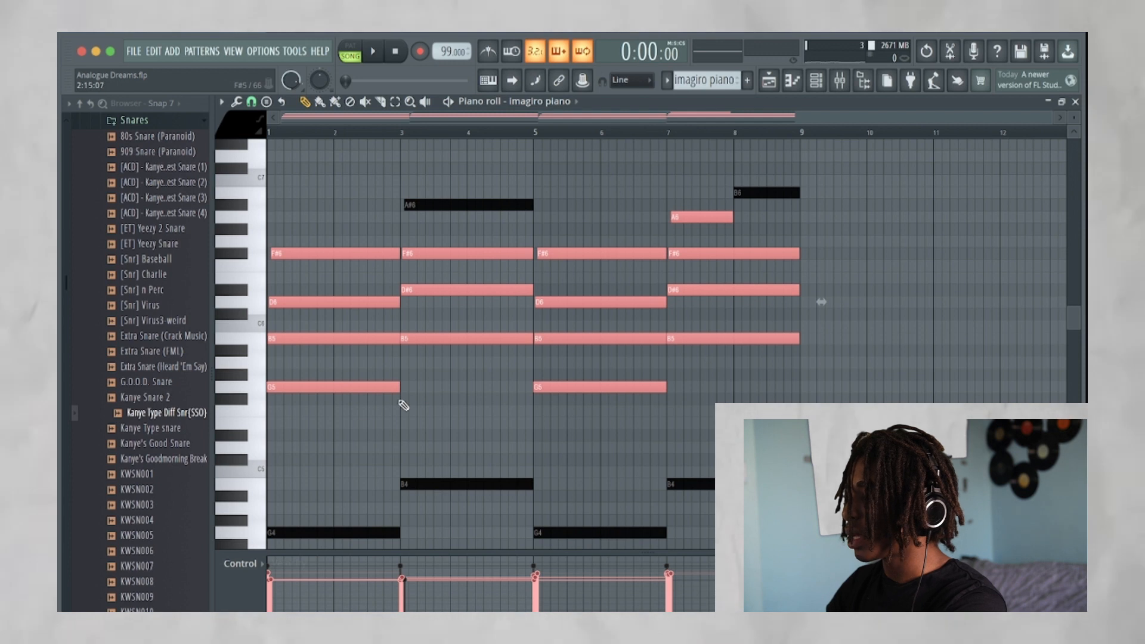
Examine the staggered chord notes of the imagiro piano pattern in the piano roll and clear the note selection.
scroll(438, 431, "right", 1)
scroll(273, 388, "up", 3)
scroll(274, 388, "down", 3)
key("space")
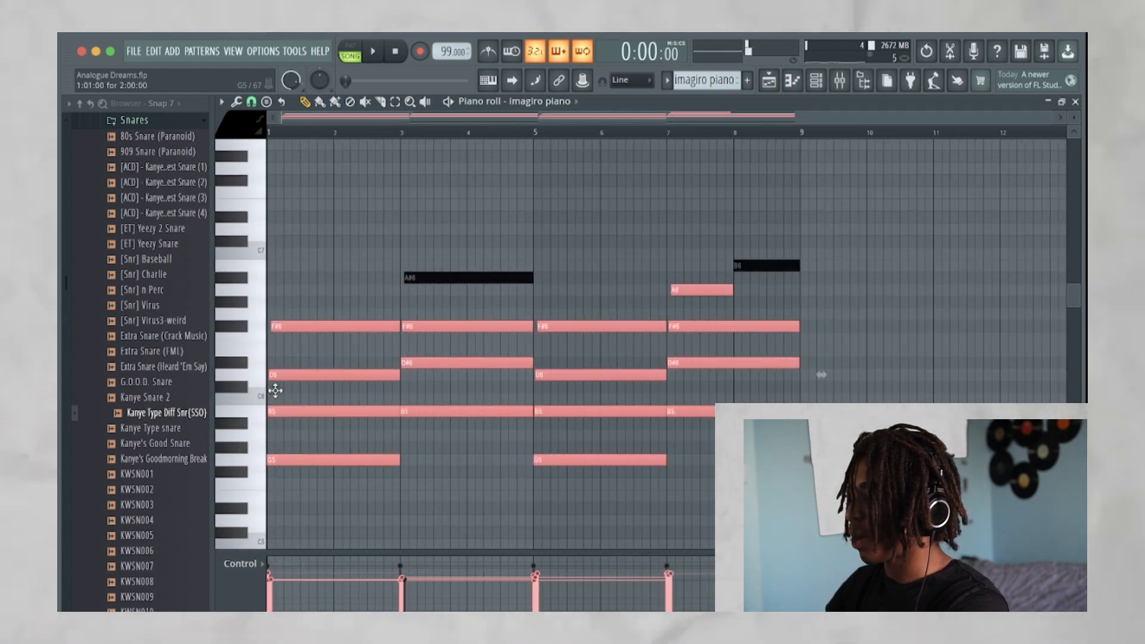
scroll(269, 391, "down", 2)
scroll(266, 396, "up", 3)
left_click(356, 435)
right_click(366, 435)
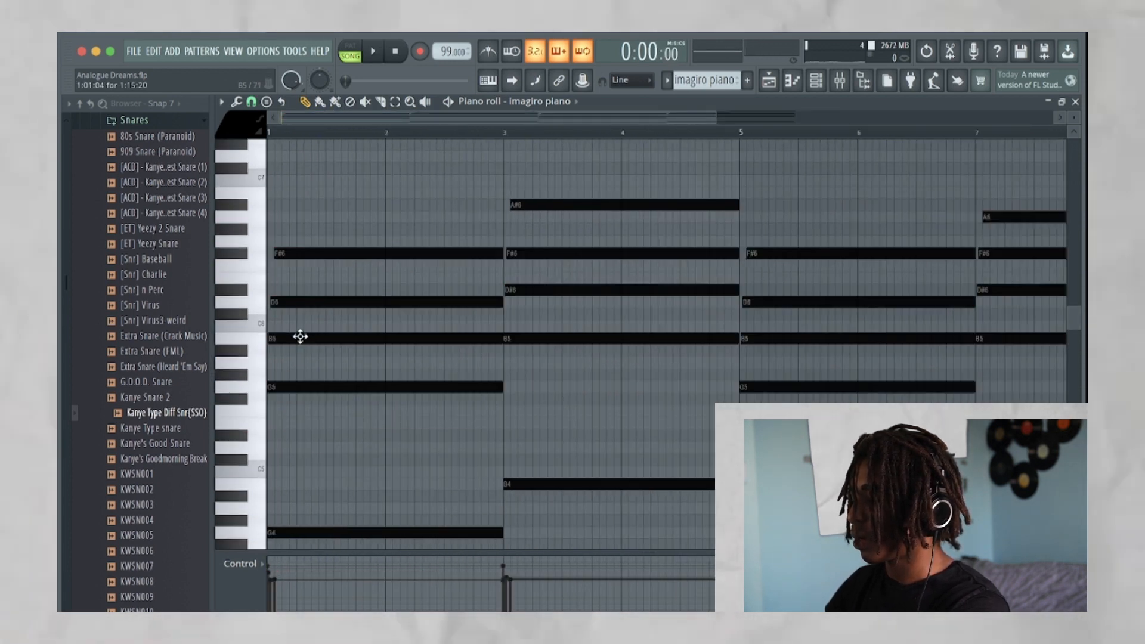
Move the first chord's D6 and F#6 notes to the start of bar 1 and select its G5, B5, D6 and F#6 notes.
left_click_drag(323, 300, 317, 299)
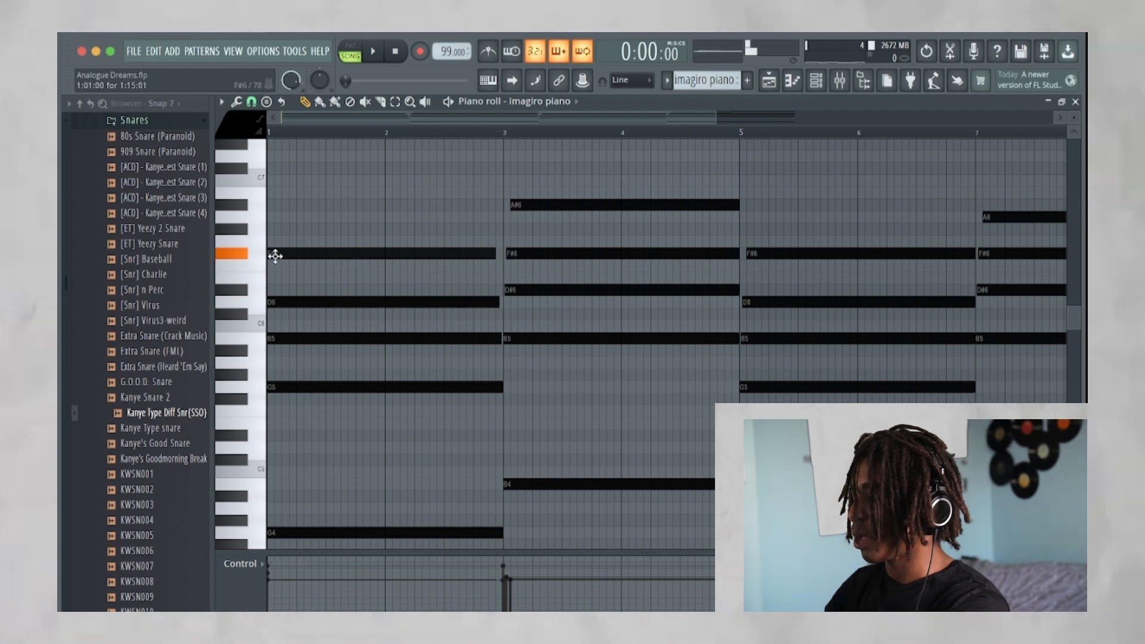
left_click_drag(370, 201, 378, 455)
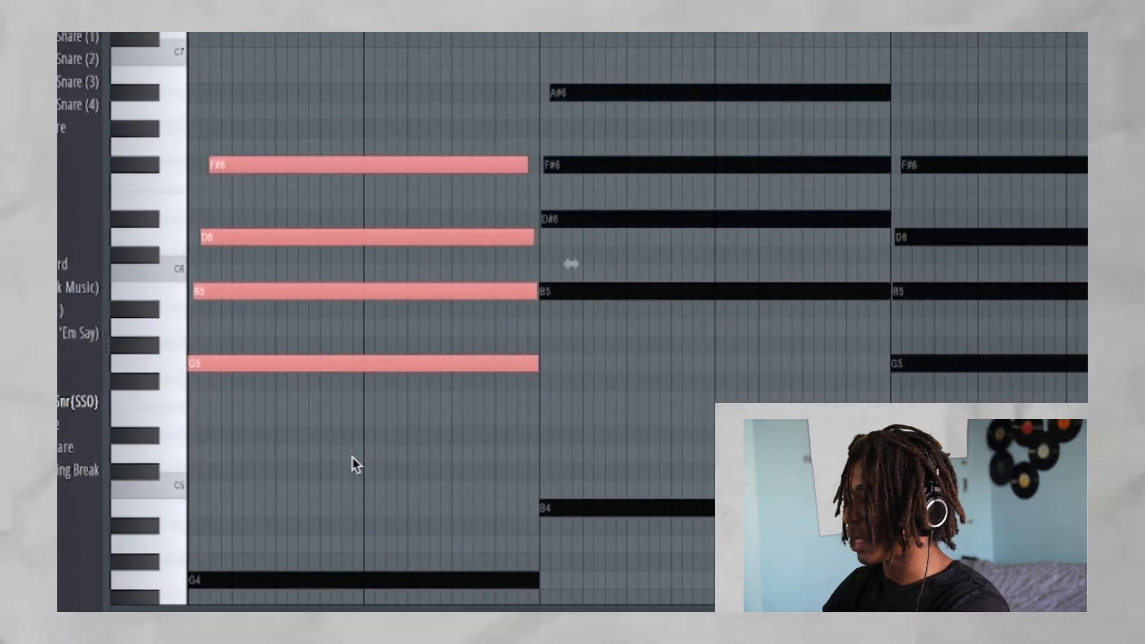
Strum the selected chord notes with the Strumizer, using a slight positive start time strength and centred tension.
key("alt+s")
left_click_drag(580, 257, 579, 310)
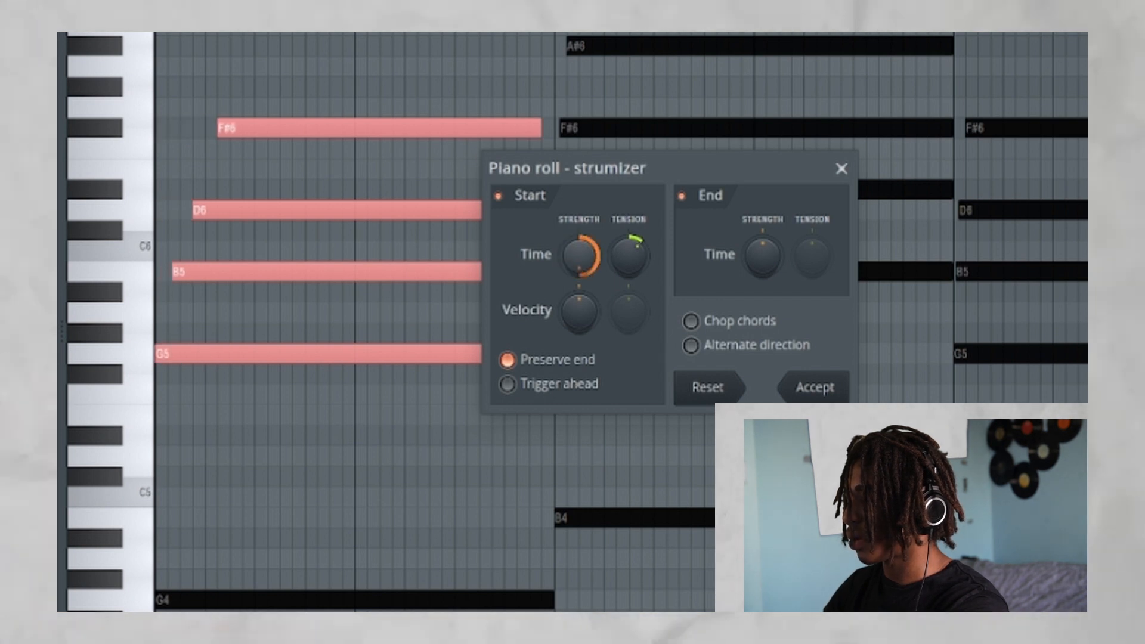
left_click_drag(584, 246, 584, 137)
left_click_drag(630, 255, 630, 179)
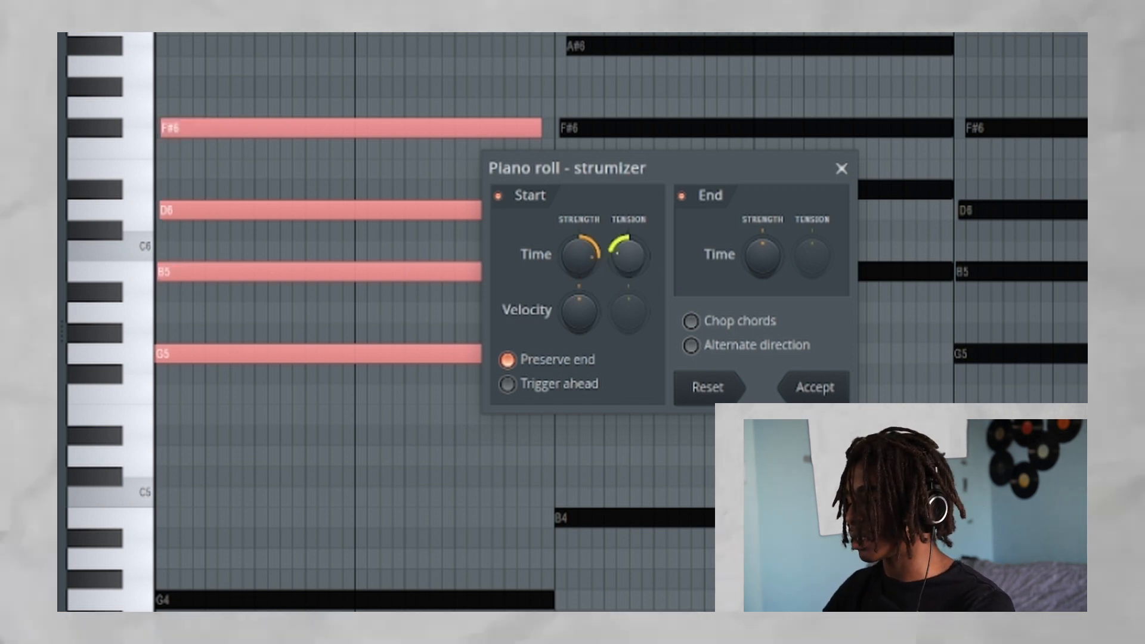
left_click_drag(636, 246, 636, 210)
left_click_drag(584, 250, 584, 248)
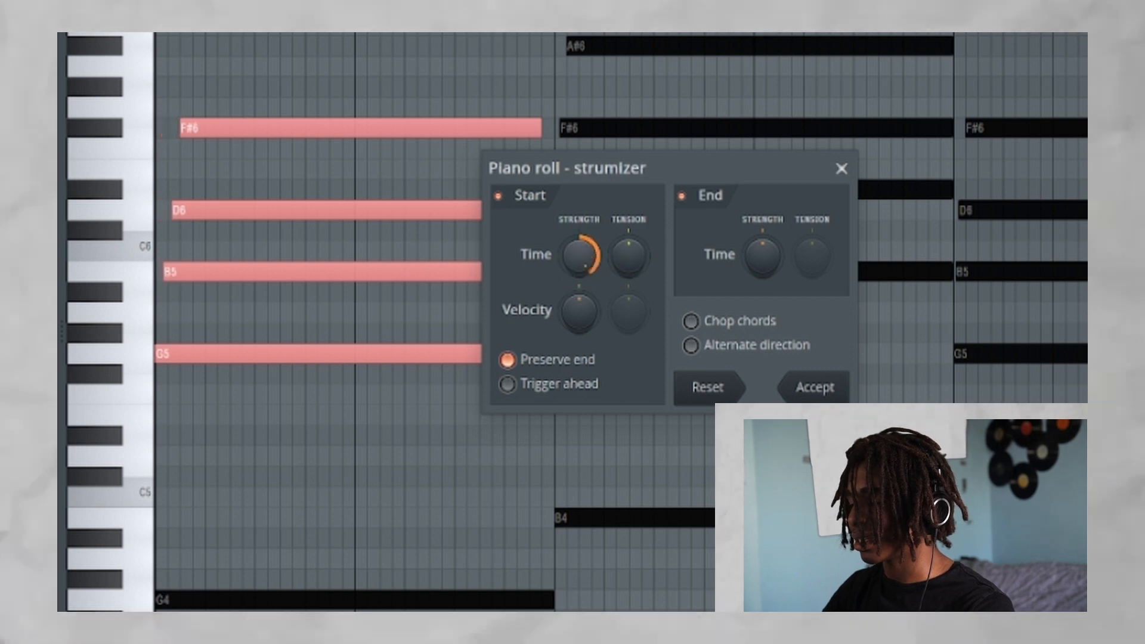
scroll(566, 271, "down", 2)
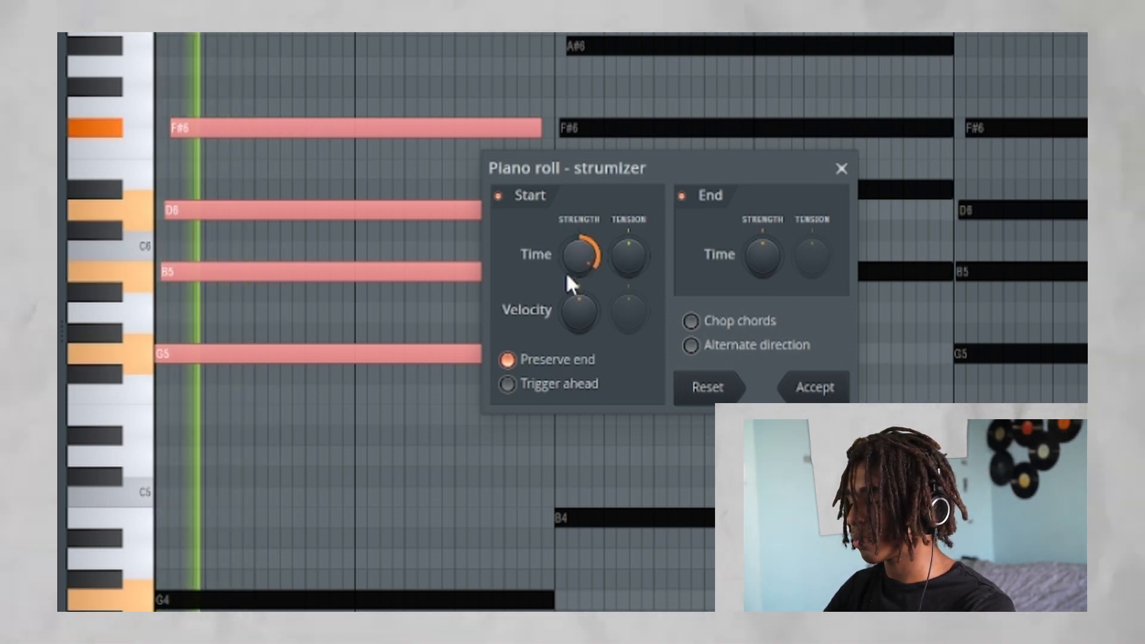
left_click(814, 387)
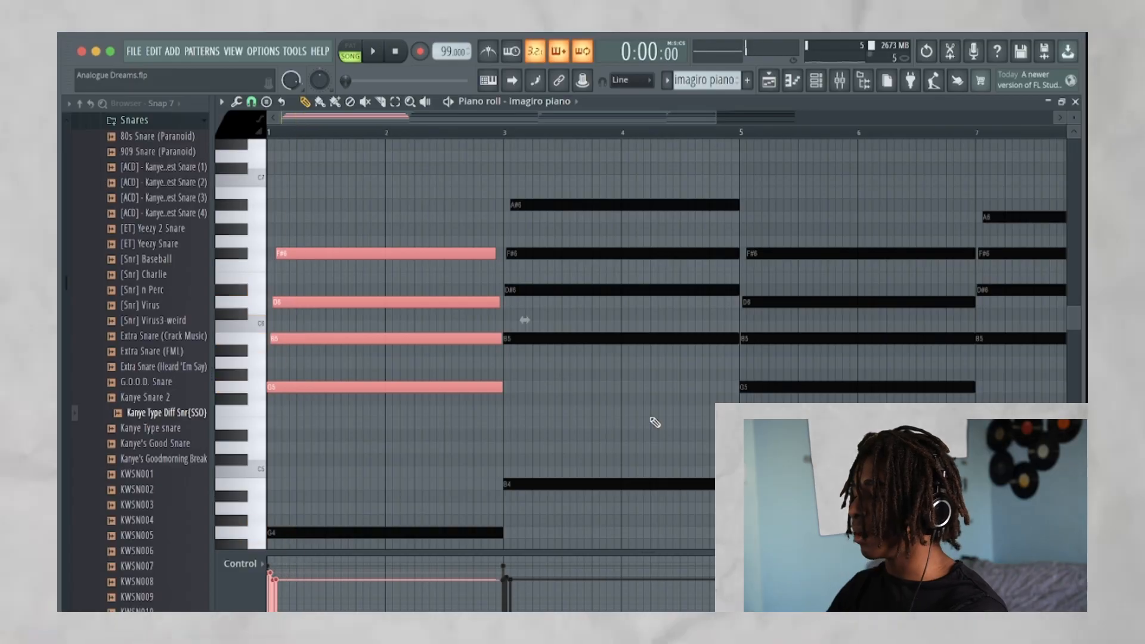
Return from the piano roll to the playlist and play the imagiro piano part in the arrangement.
scroll(620, 410, "down", 3)
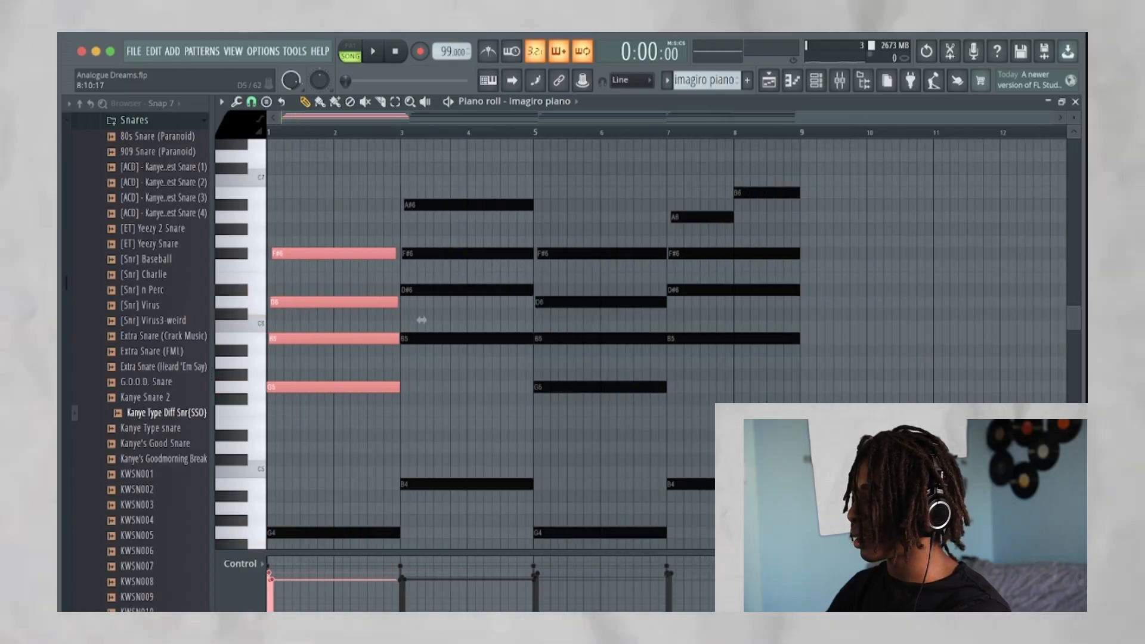
key("space")
key("F5")
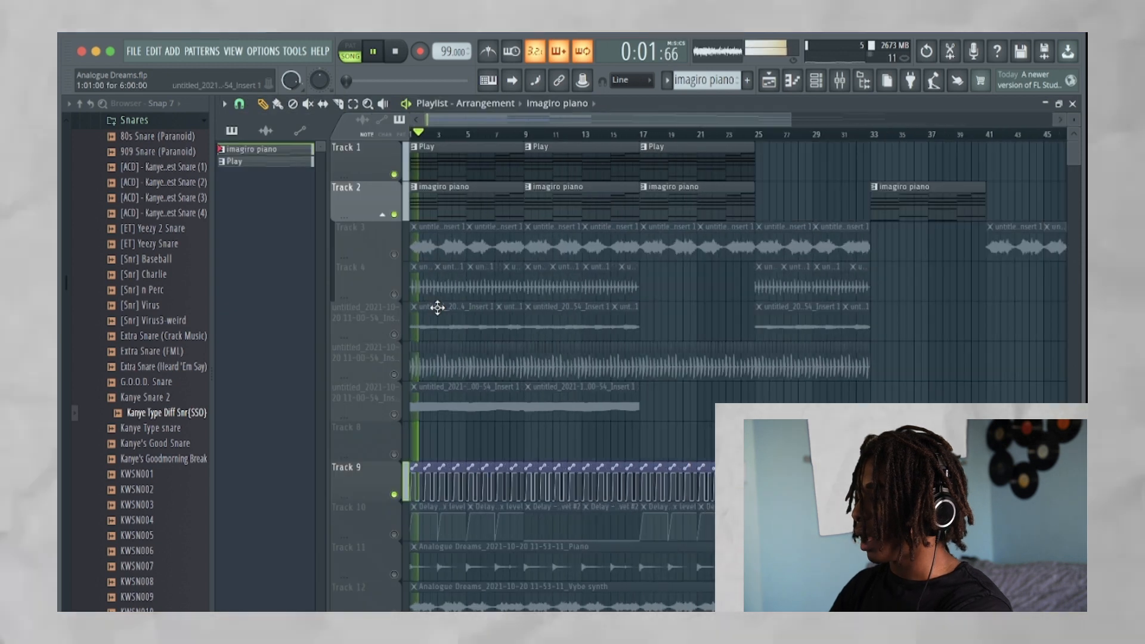
scroll(435, 307, "up", 3)
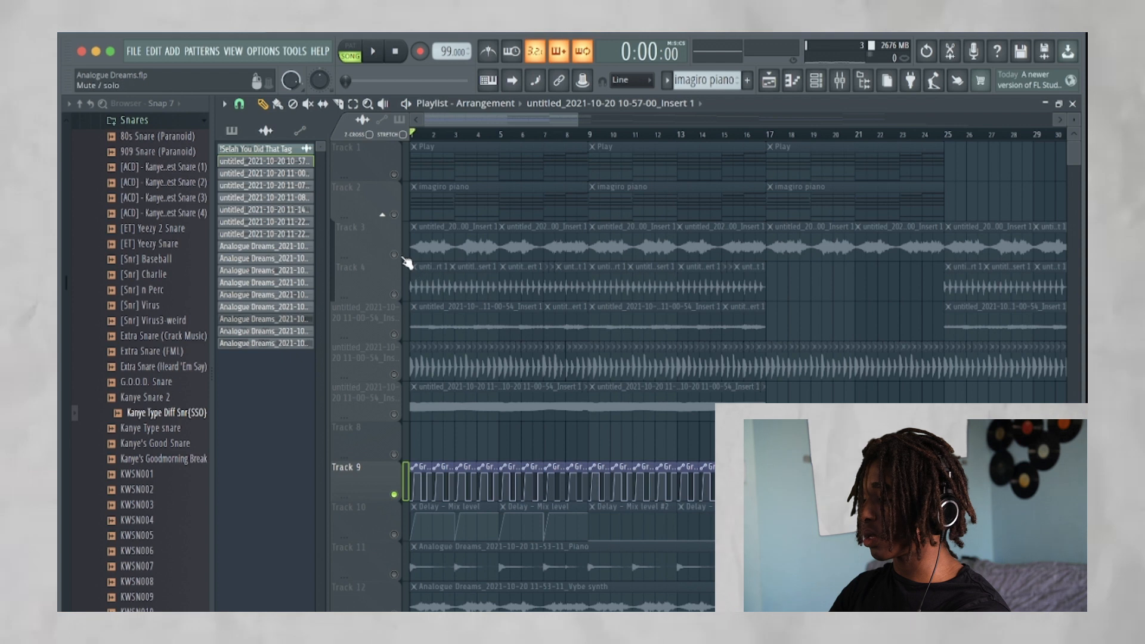
Solo Track 3 and Track 4 one after the other in the playlist and play each on its own.
right_click(395, 255)
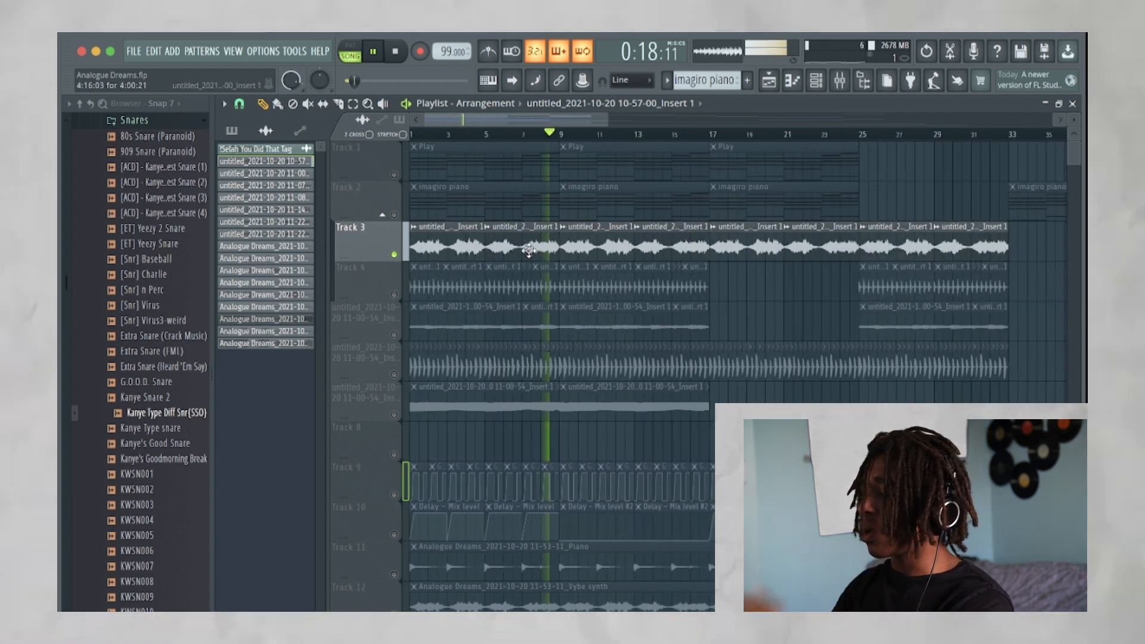
key("space")
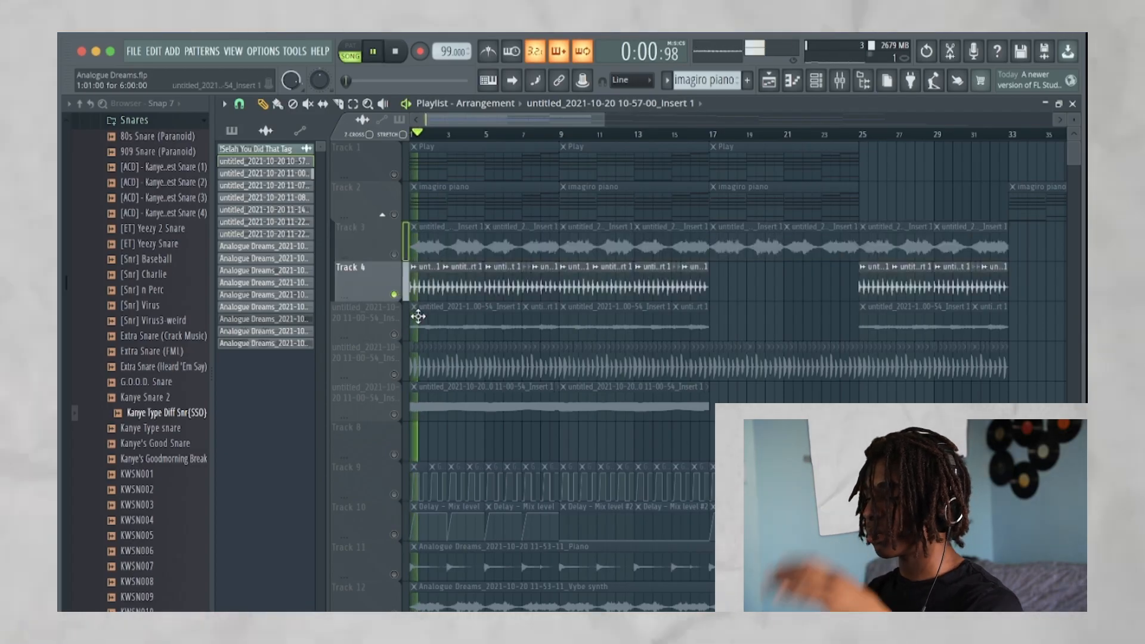
scroll(418, 316, "up", 5)
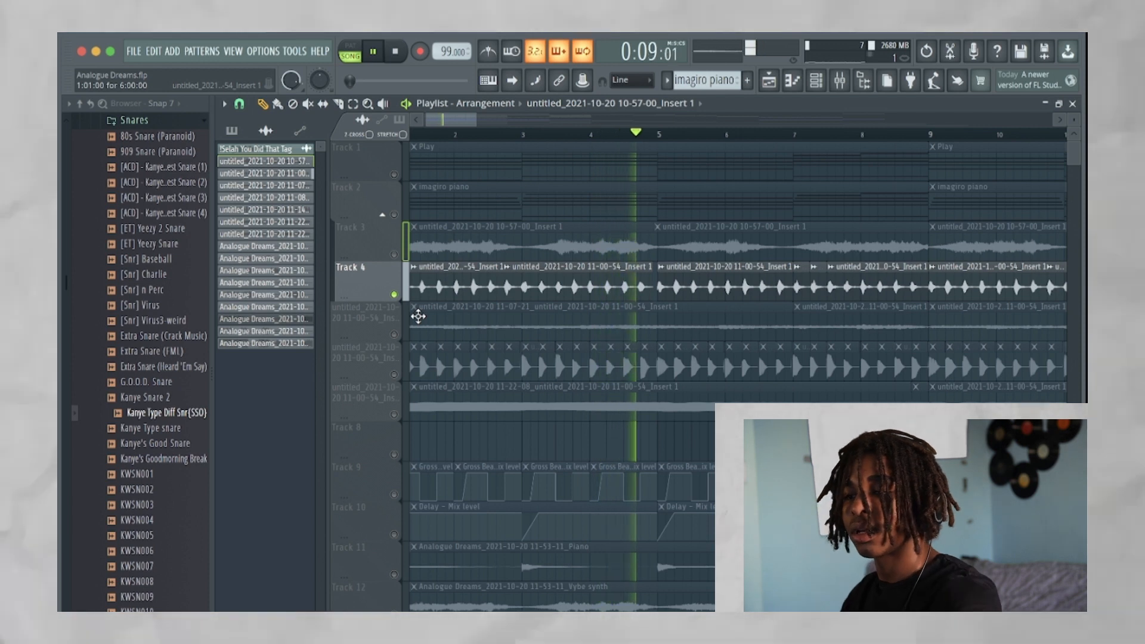
key("space")
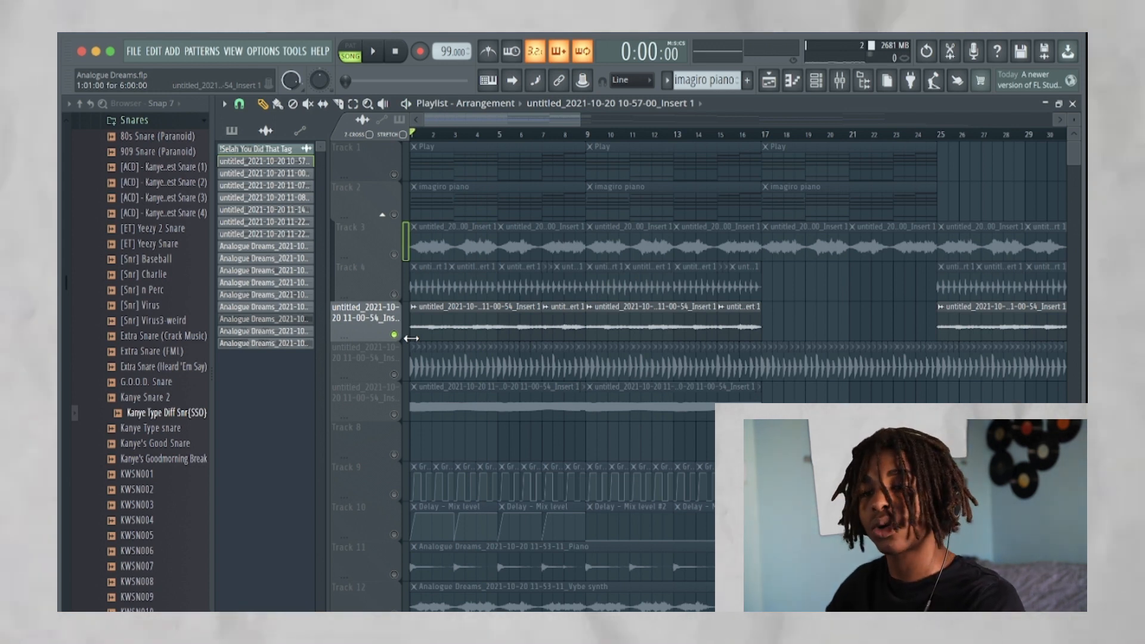
Solo and play the three untitled audio tracks below Track 4 in turn, checking the lowest one against the metronome.
left_click(496, 133)
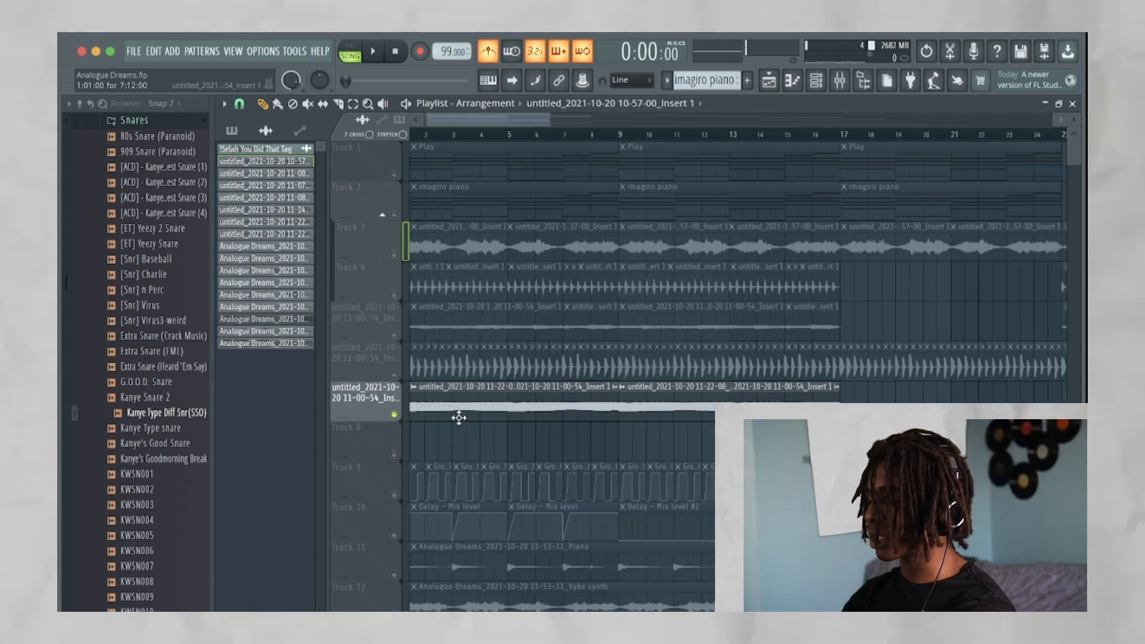
key("space")
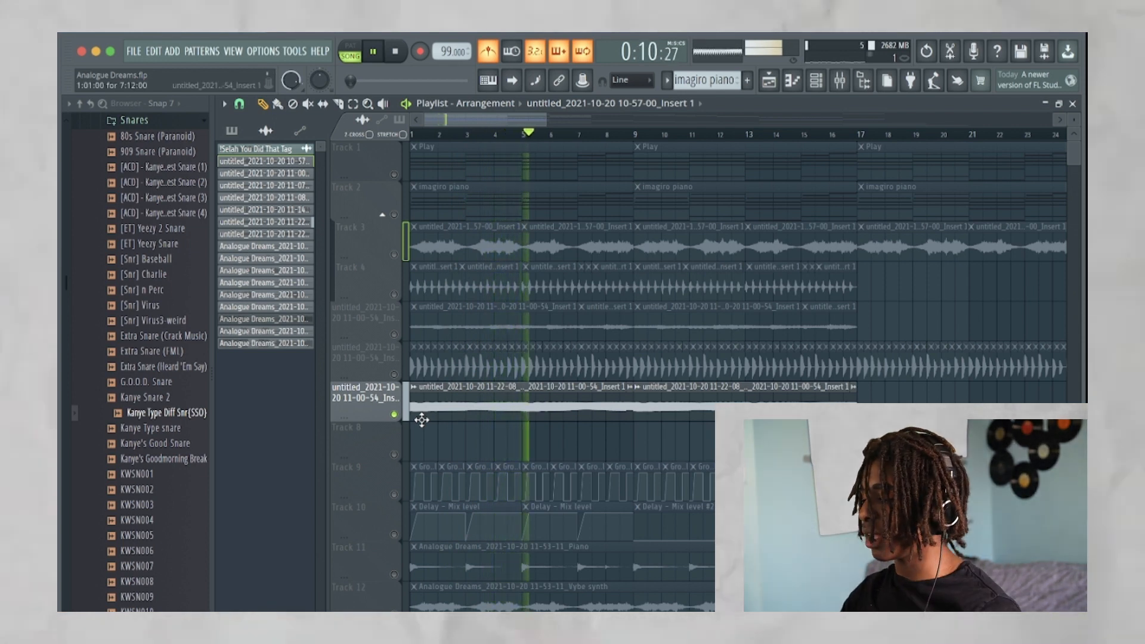
left_click(516, 398)
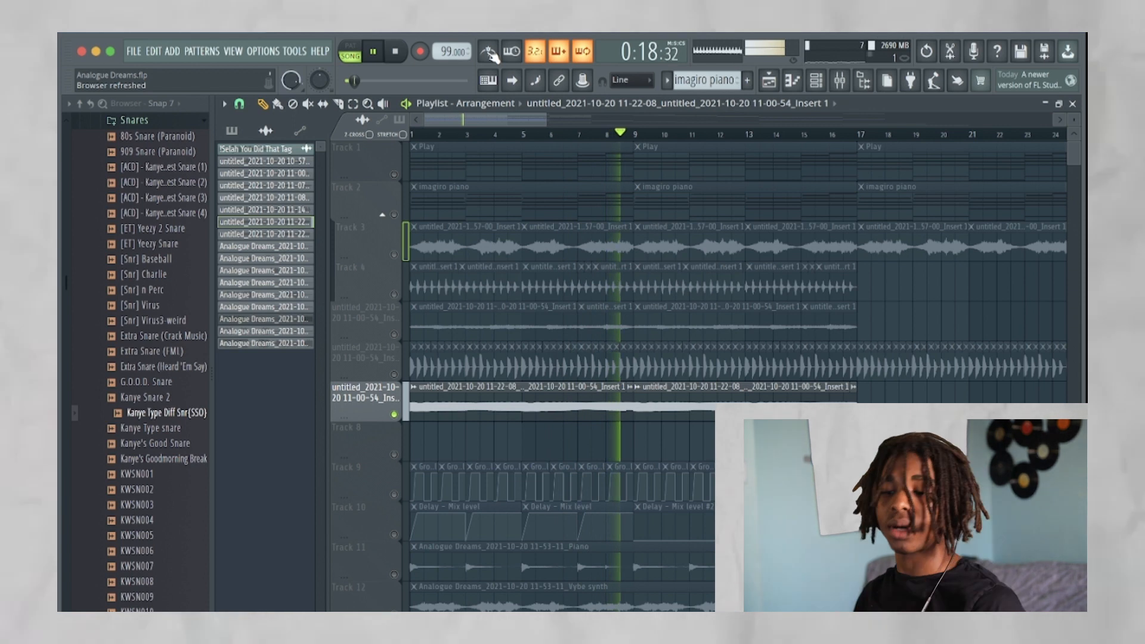
key("space")
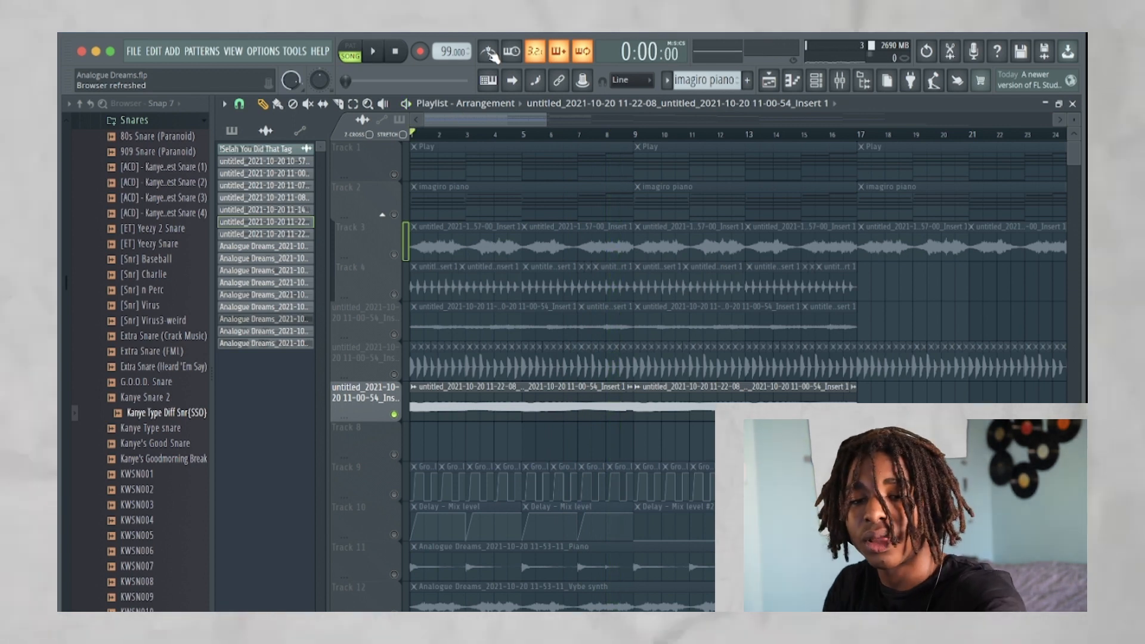
scroll(494, 447, "down", 4)
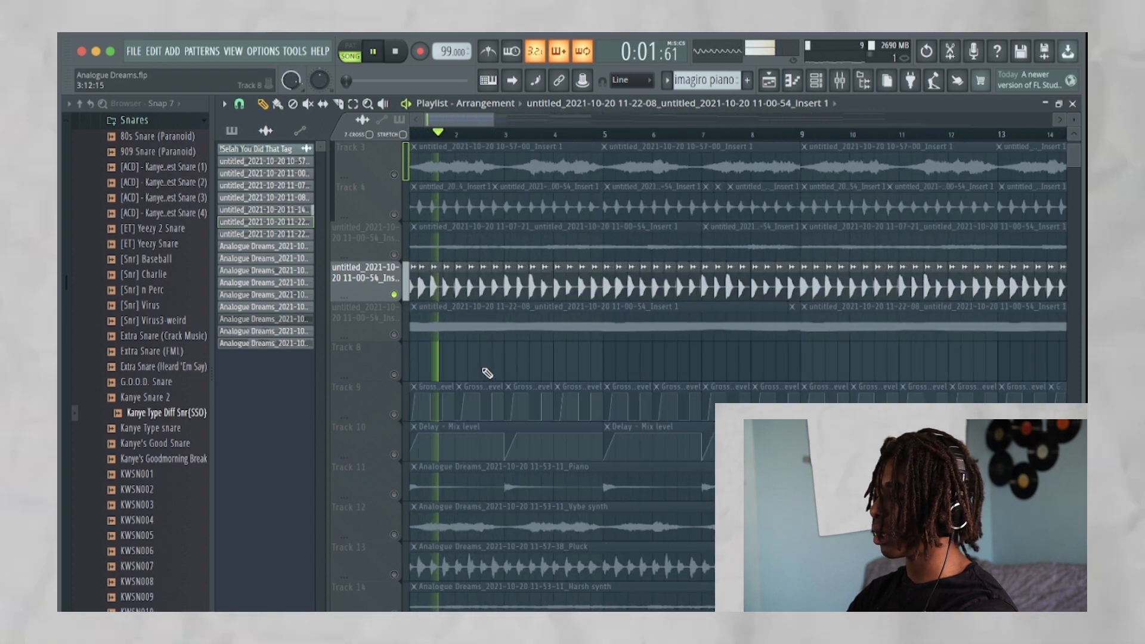
key("space")
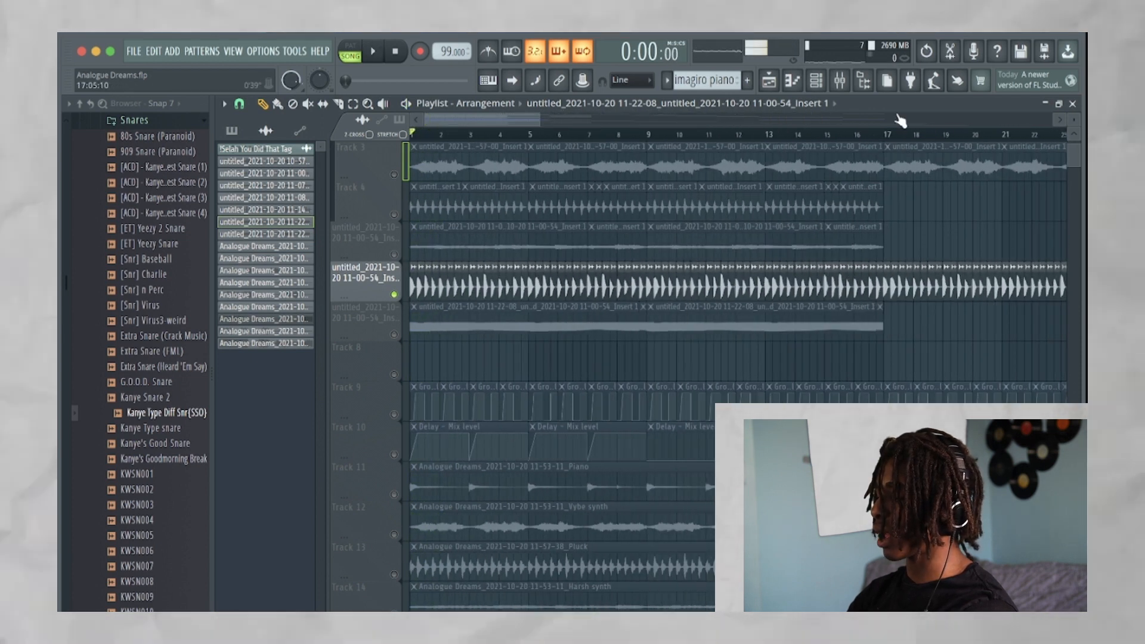
Examine Insert 5's Delay effect in the mixer and play the soloed track with that effect off.
left_click(840, 80)
left_click(435, 268)
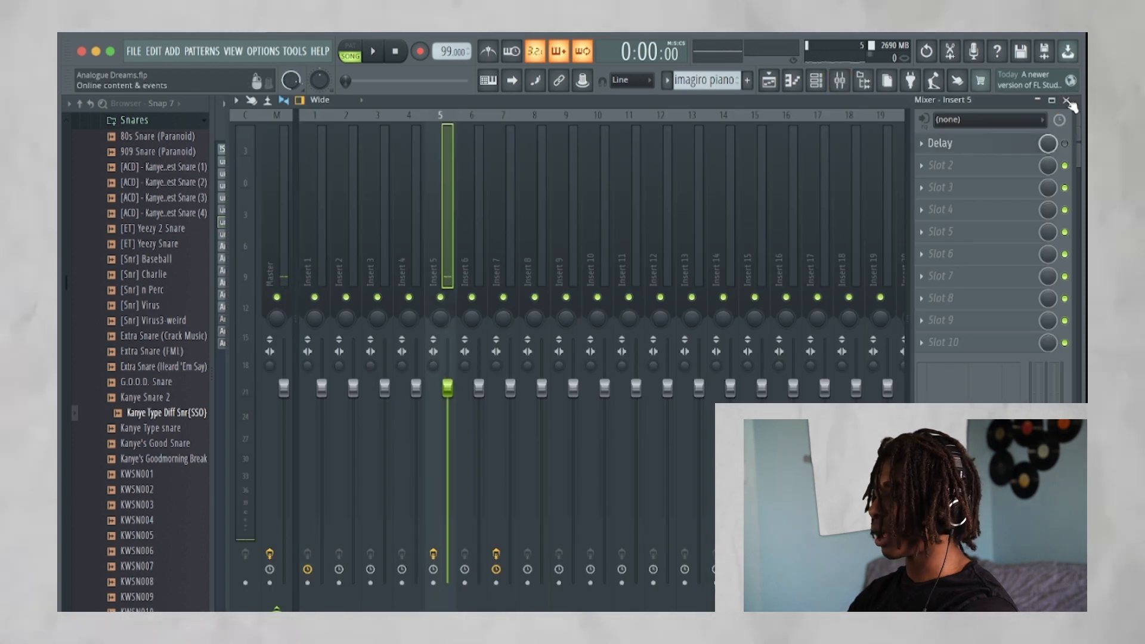
left_click(1071, 104)
left_click(1053, 93)
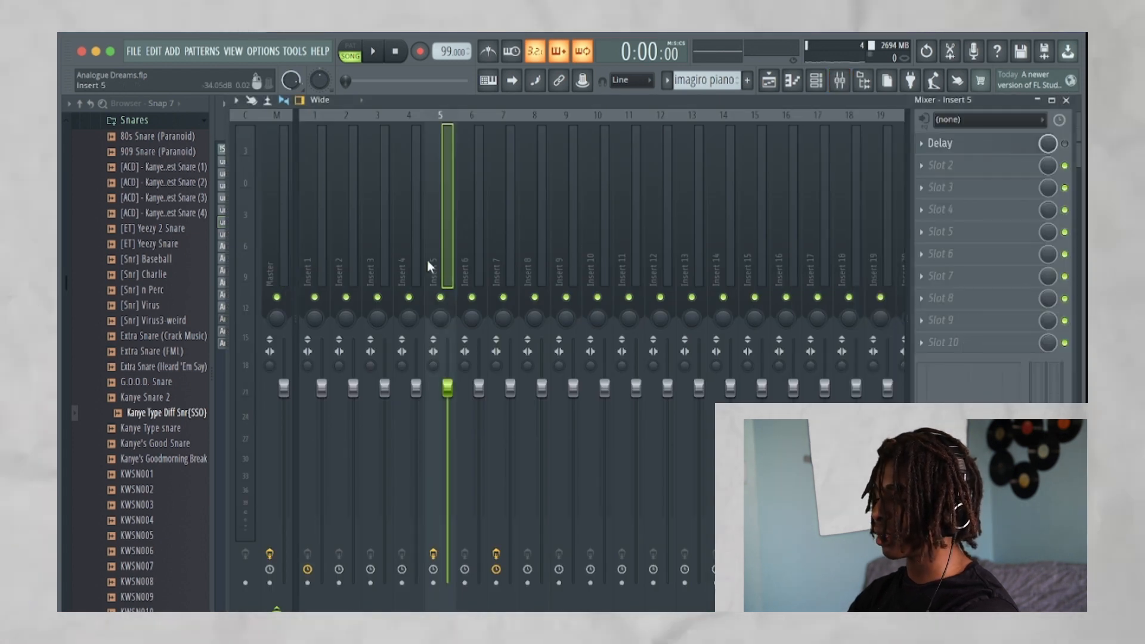
left_click(395, 255)
left_click(338, 263)
left_click(316, 266)
left_click(446, 255)
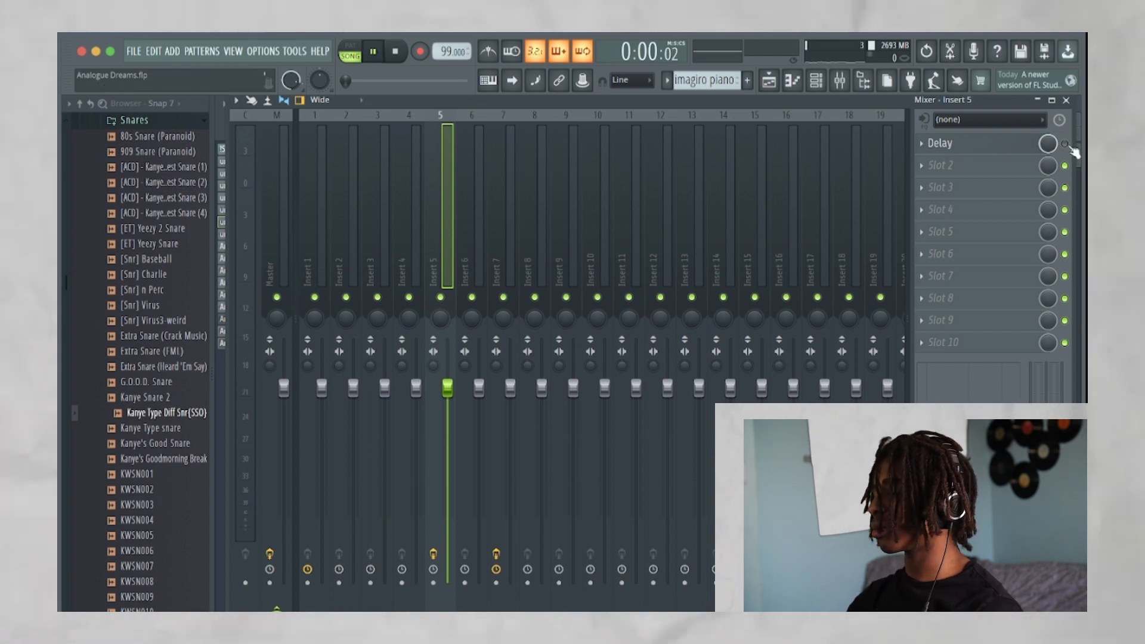
key("space")
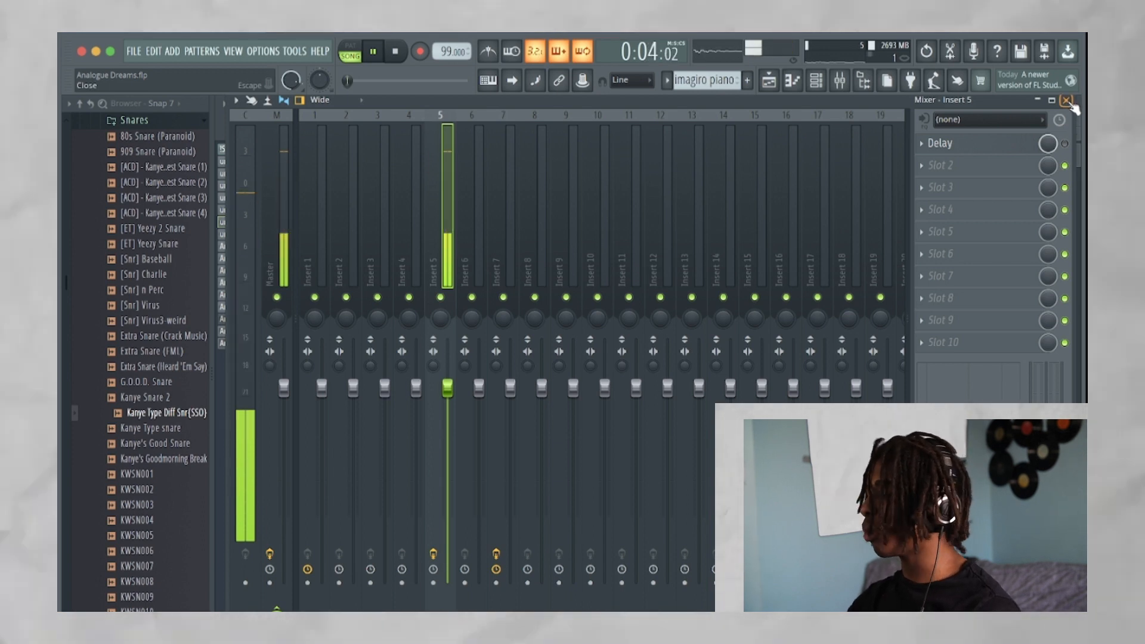
left_click(1070, 103)
Enable Track 10's Delay mix level automation and play it together with the soloed audio track.
left_click(840, 81)
key("space")
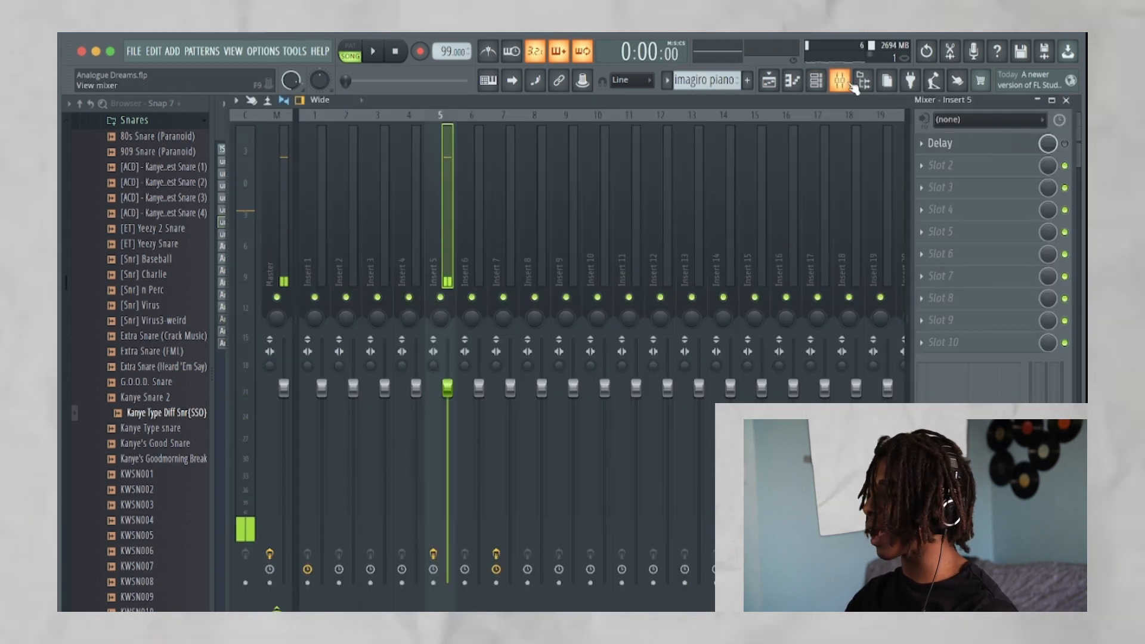
left_click(840, 80)
key("space")
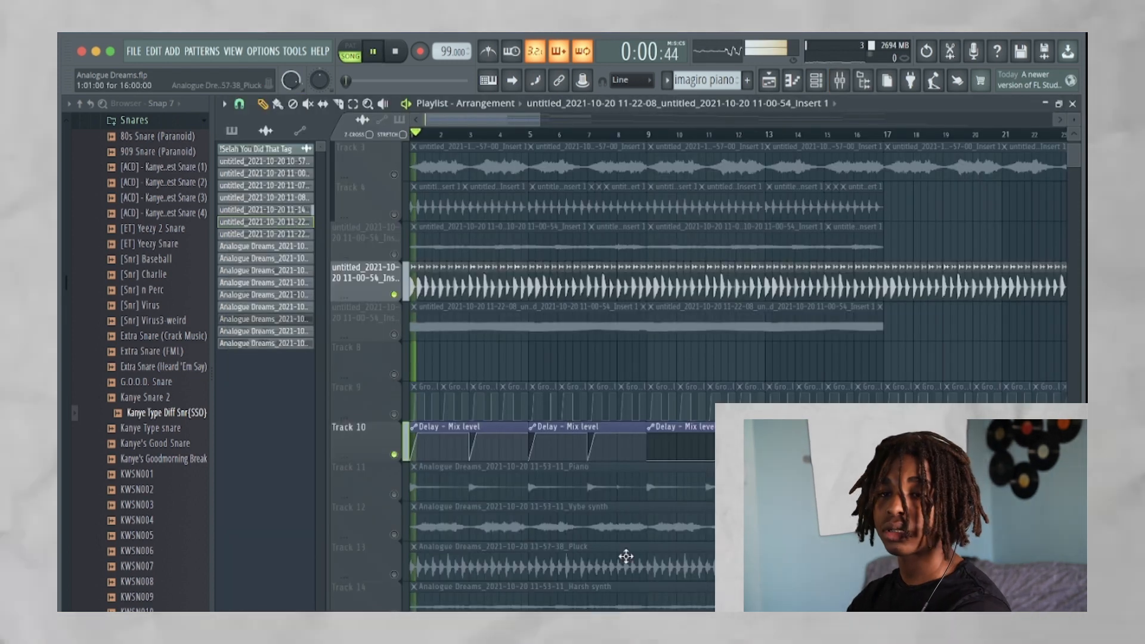
scroll(625, 556, "down", 2)
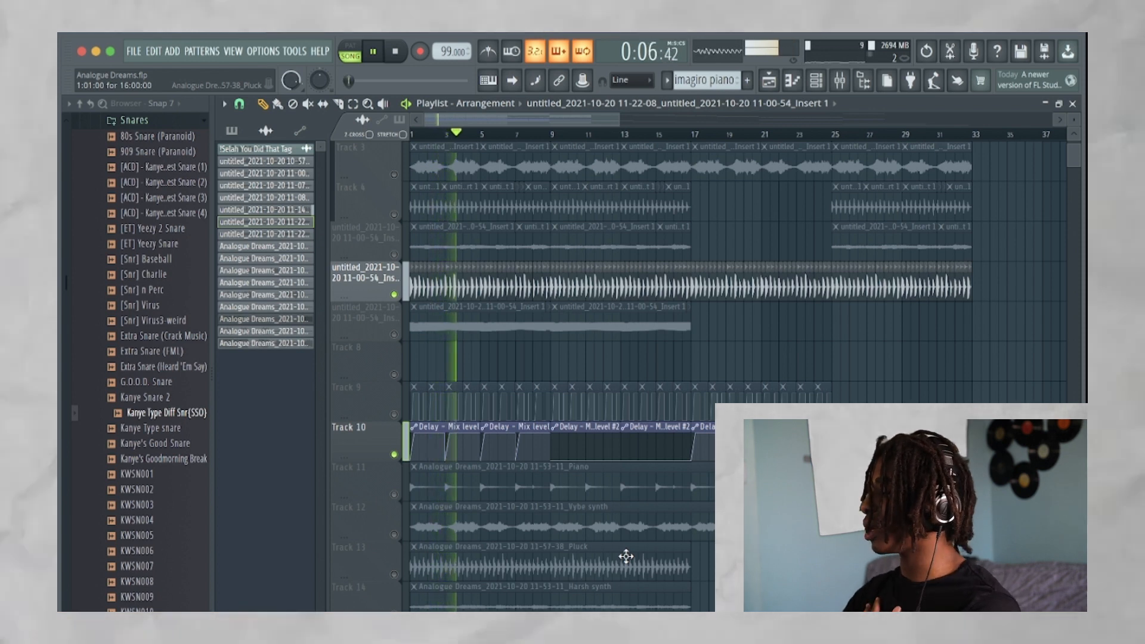
key("F9")
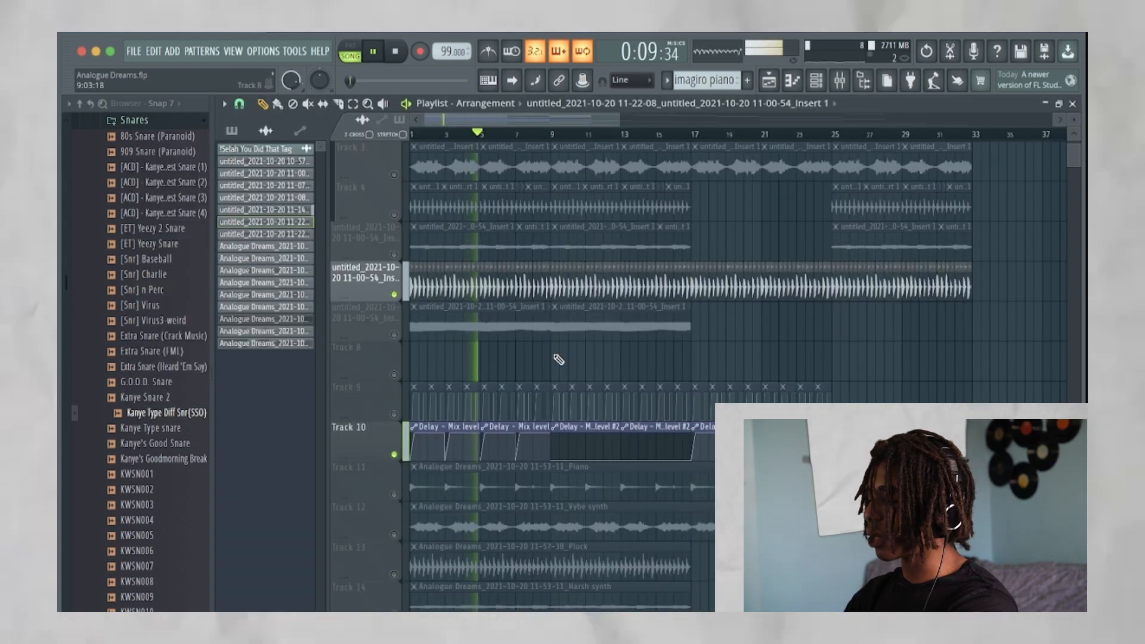
scroll(563, 365, "up", 4)
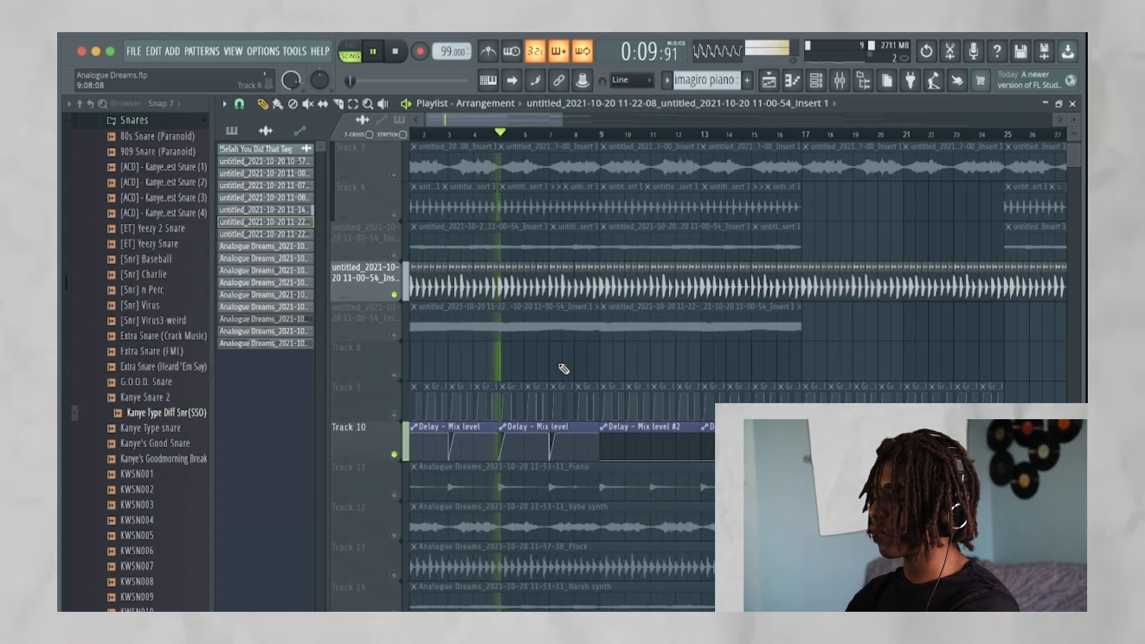
scroll(563, 366, "down", 3)
Turn all the melody and automation tracks from Track 1 to Track 10 back on and play from bar 9.
left_click(570, 136)
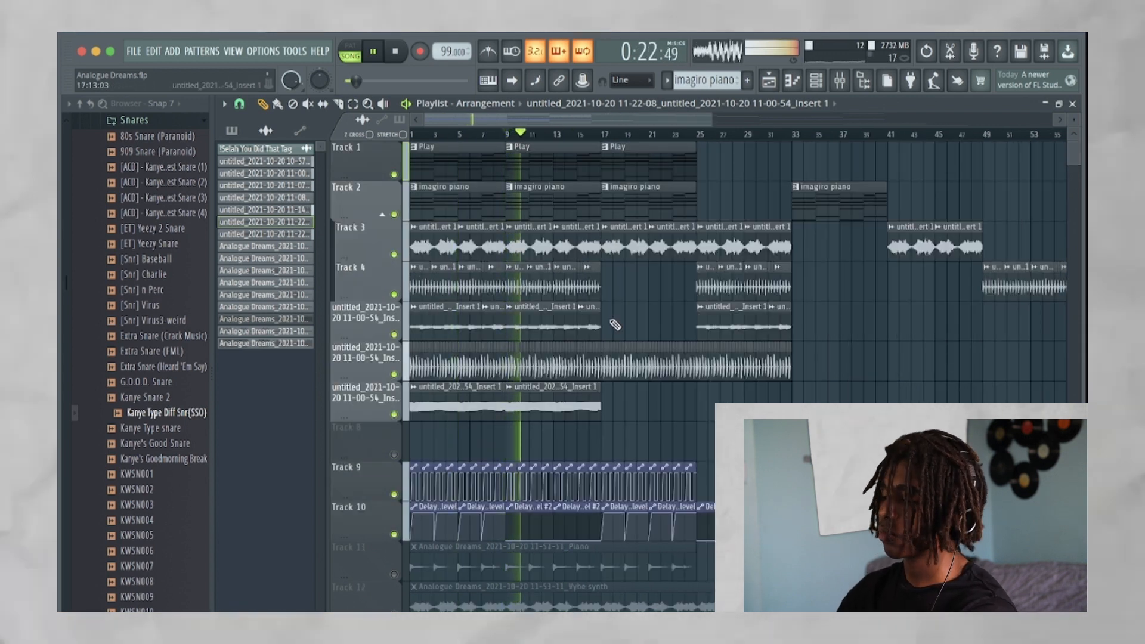
scroll(615, 324, "down", 9)
scroll(541, 259, "up", 3)
scroll(540, 260, "up", 5)
scroll(541, 260, "down", 2)
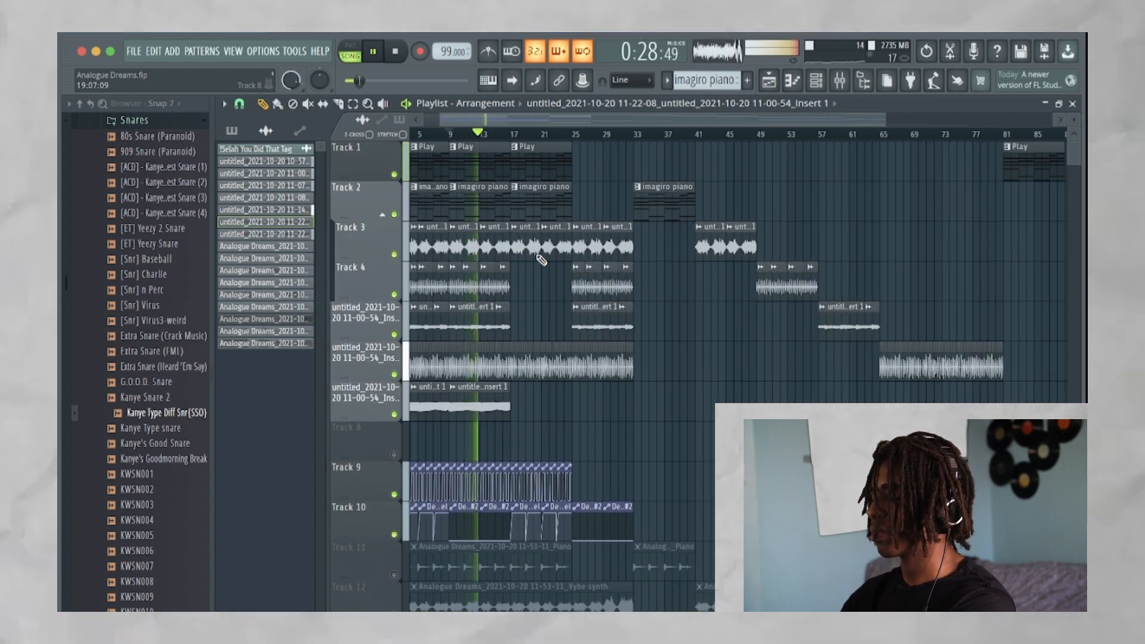
Stop playback and examine the muted bounced audio tracks below Track 10 and the melody tracks above them.
key("space")
scroll(537, 262, "down", 9)
scroll(525, 467, "down", 2)
scroll(524, 467, "up", 3)
scroll(501, 271, "down", 3)
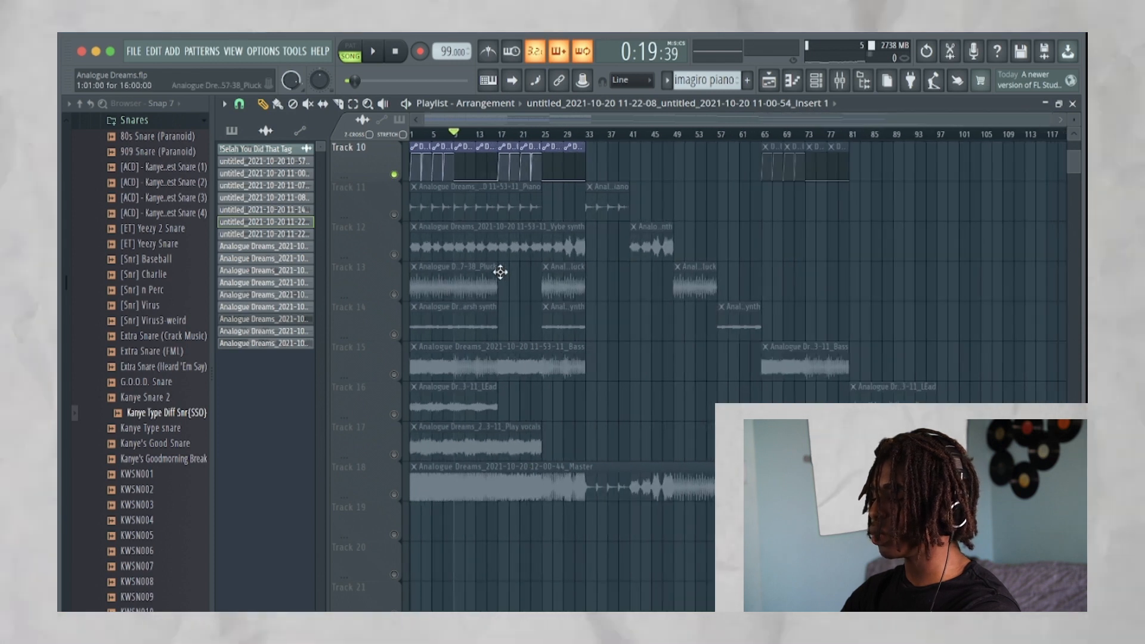
scroll(483, 260, "up", 9)
scroll(440, 202, "up", 3)
scroll(484, 489, "down", 3)
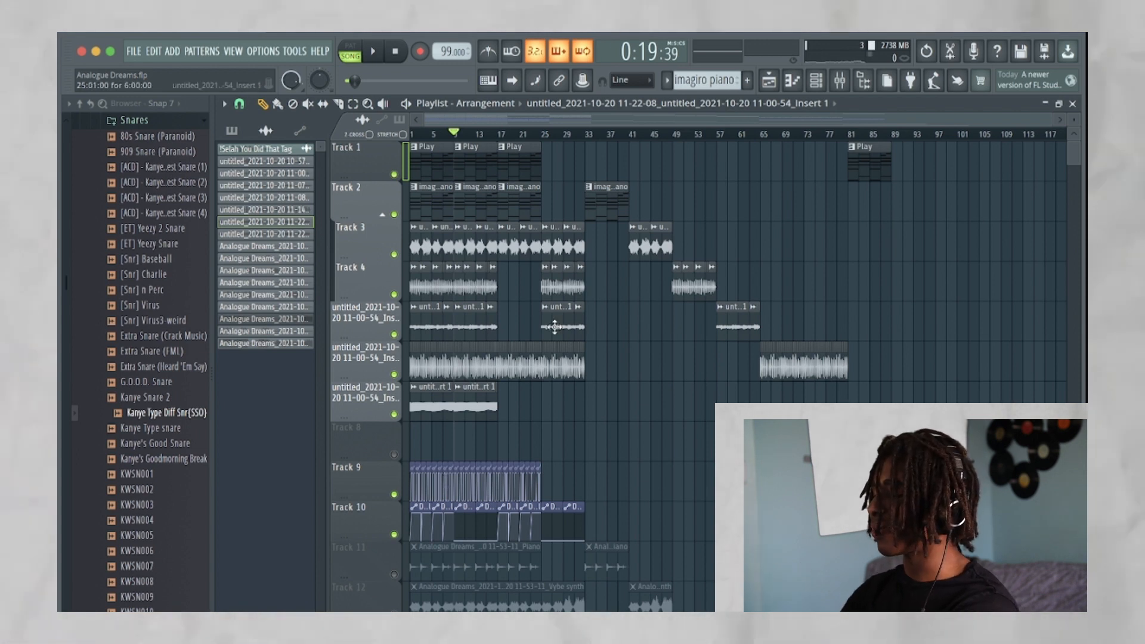
Open the mixer, play the arrangement from the start and select Inserts 1 through 6 in turn to check their levels.
key("F9")
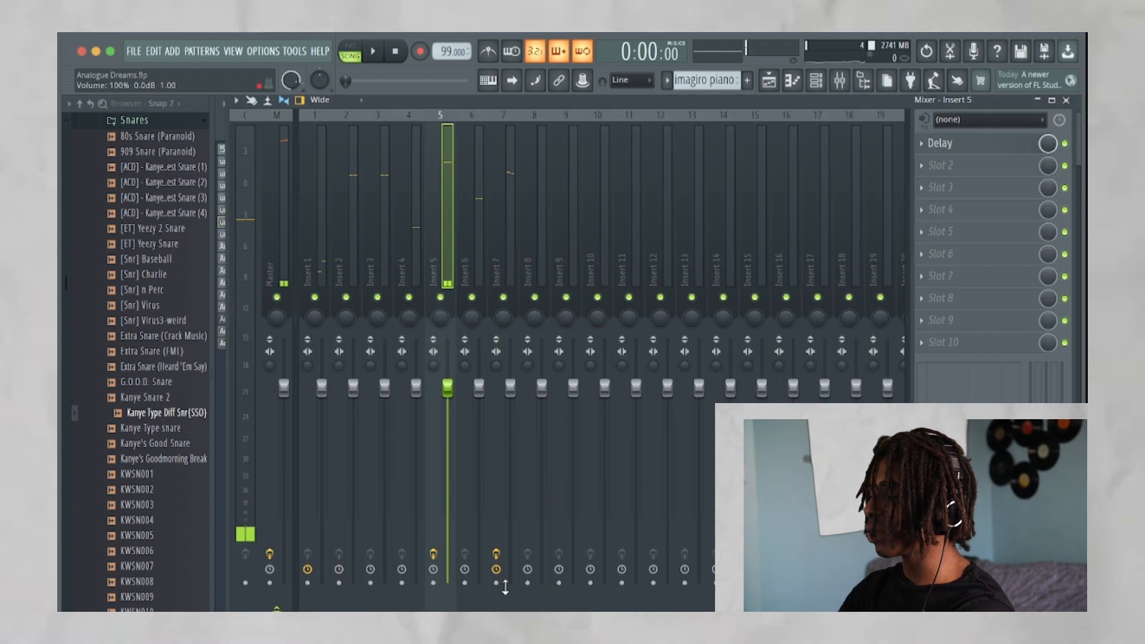
key("space")
left_click(319, 273)
left_click(352, 251)
left_click(387, 239)
left_click(418, 239)
left_click(450, 239)
left_click(480, 238)
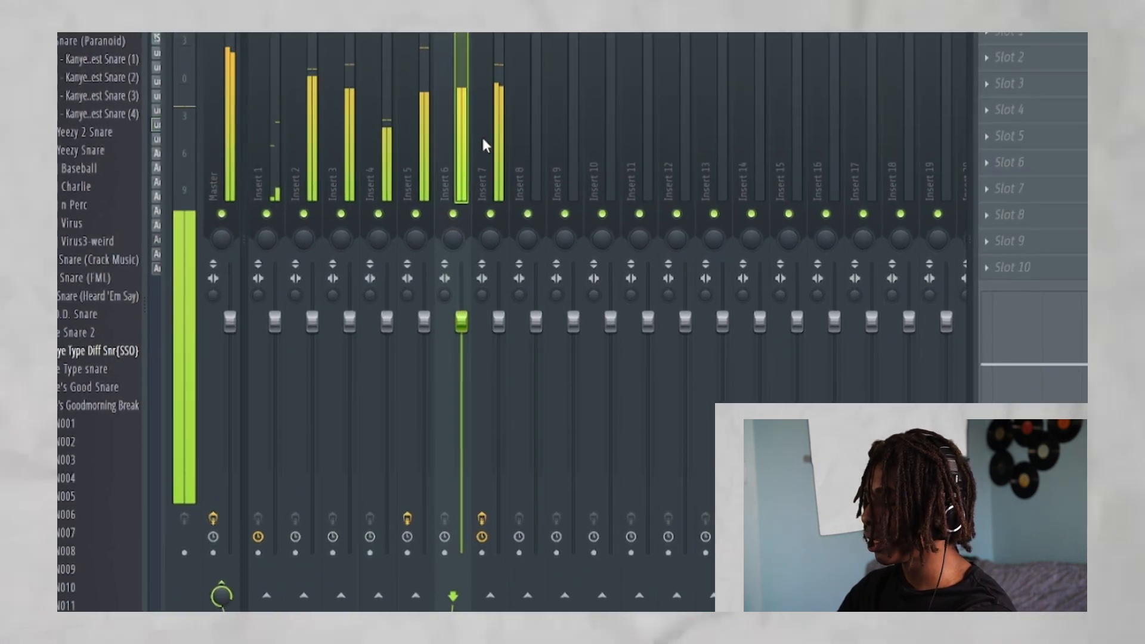
Arm mixer Inserts 7 down to 1 for disk recording.
left_click(508, 239)
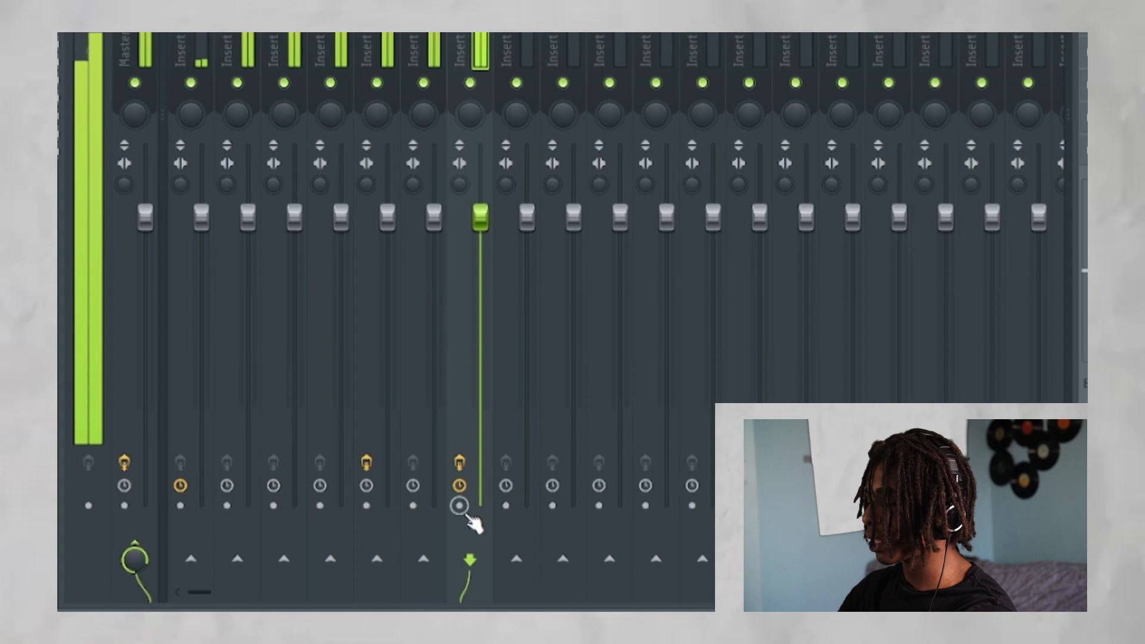
left_click(459, 506)
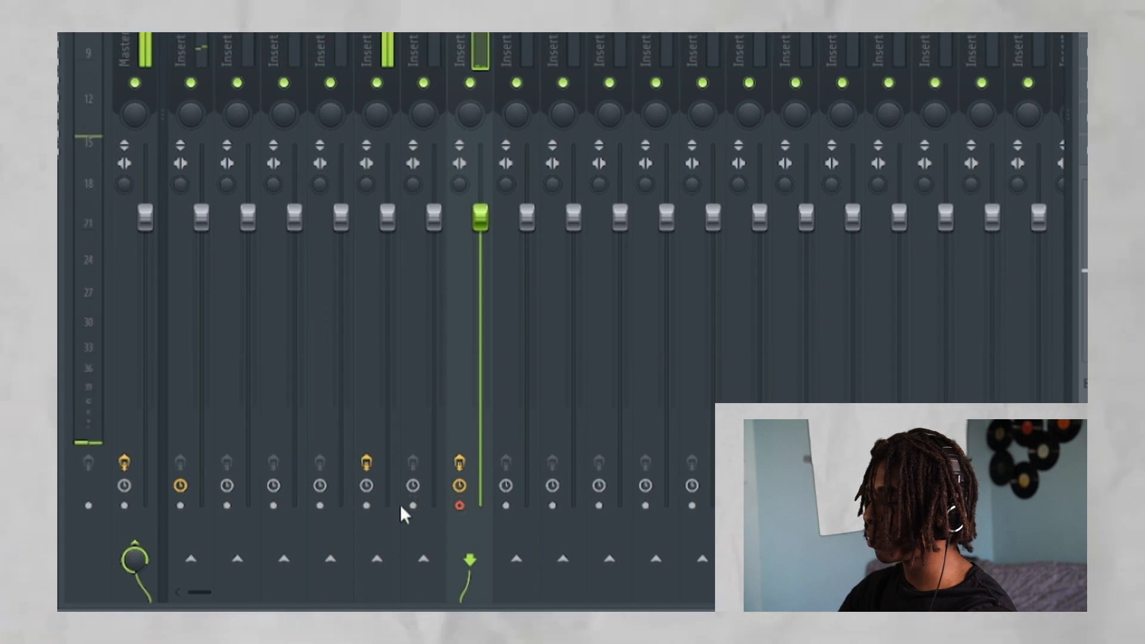
left_click(413, 506)
left_click(366, 506)
left_click(319, 506)
left_click(273, 506)
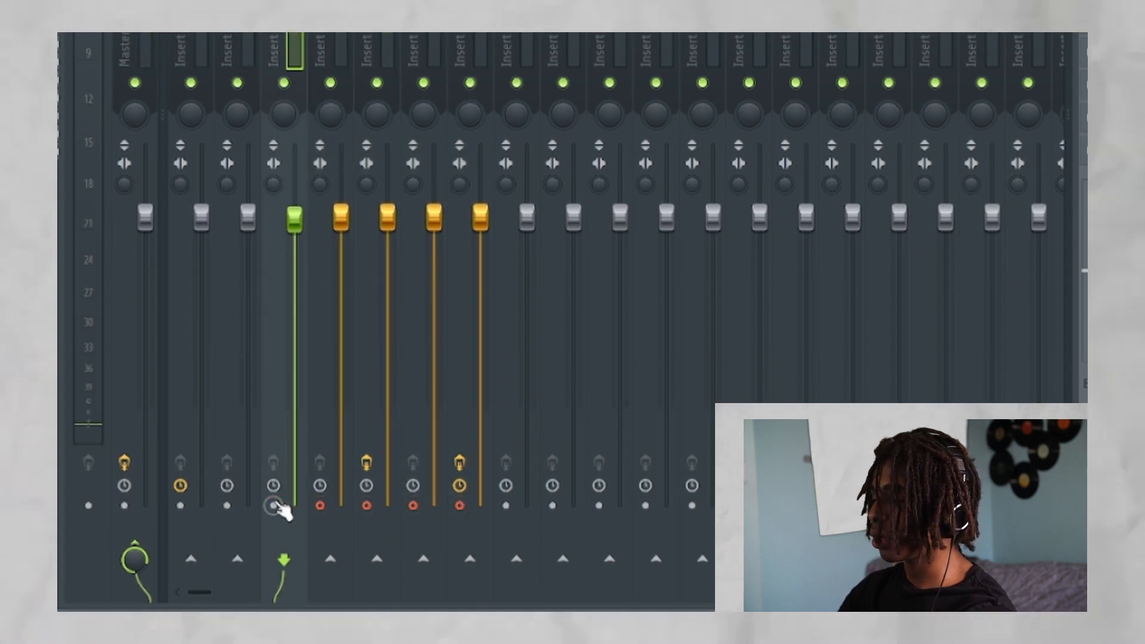
left_click(227, 506)
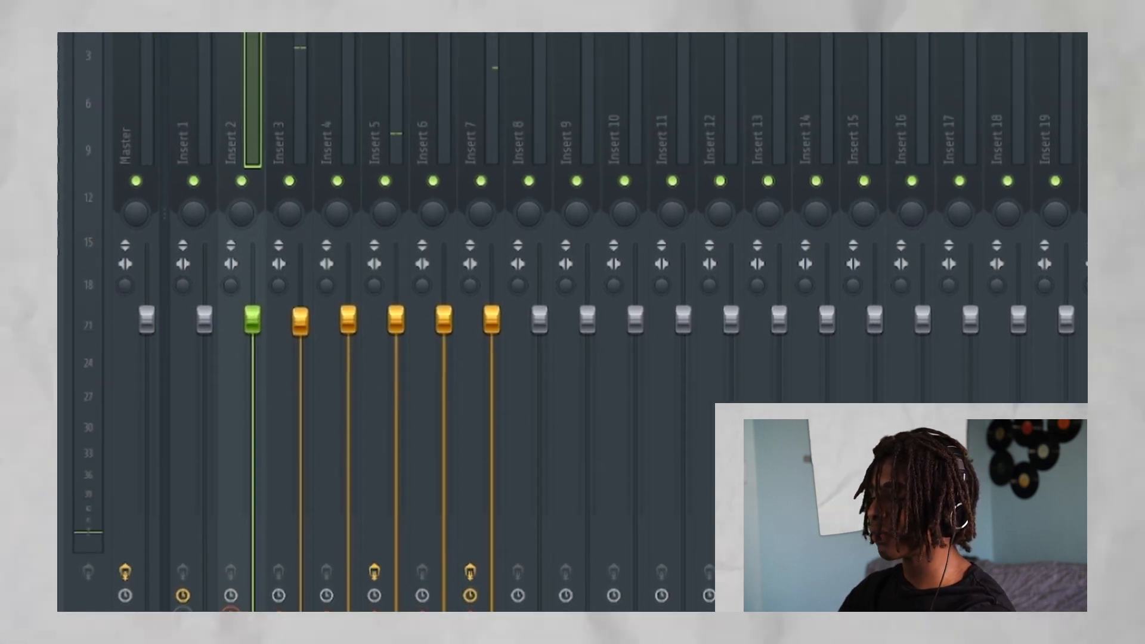
left_click(183, 610)
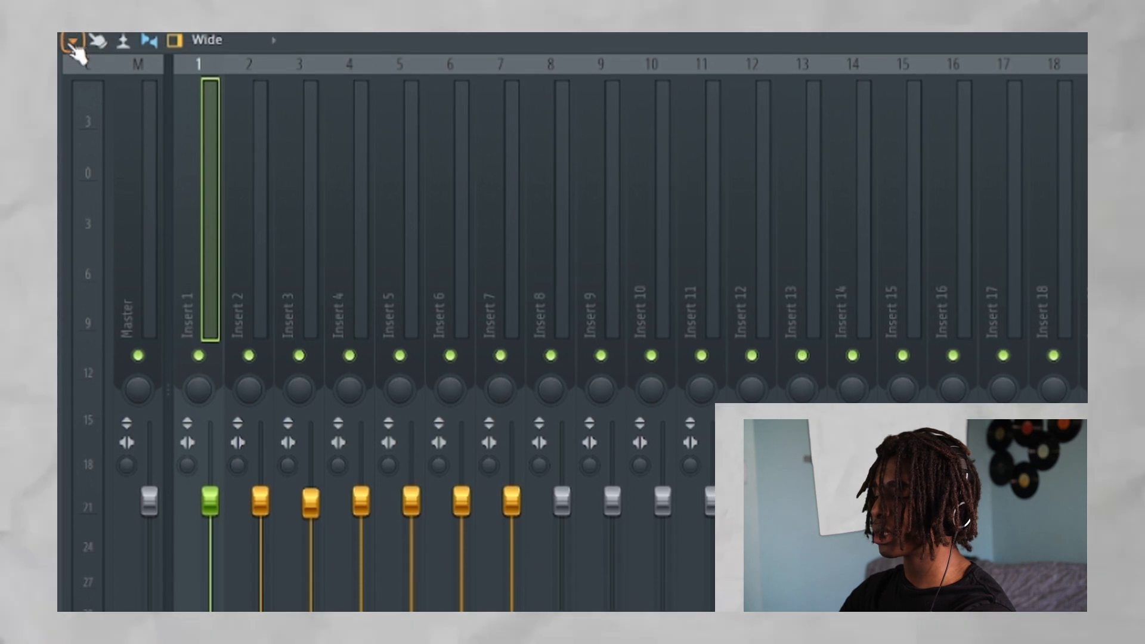
Examine the mixer's Disk recording options and close them.
left_click(72, 41)
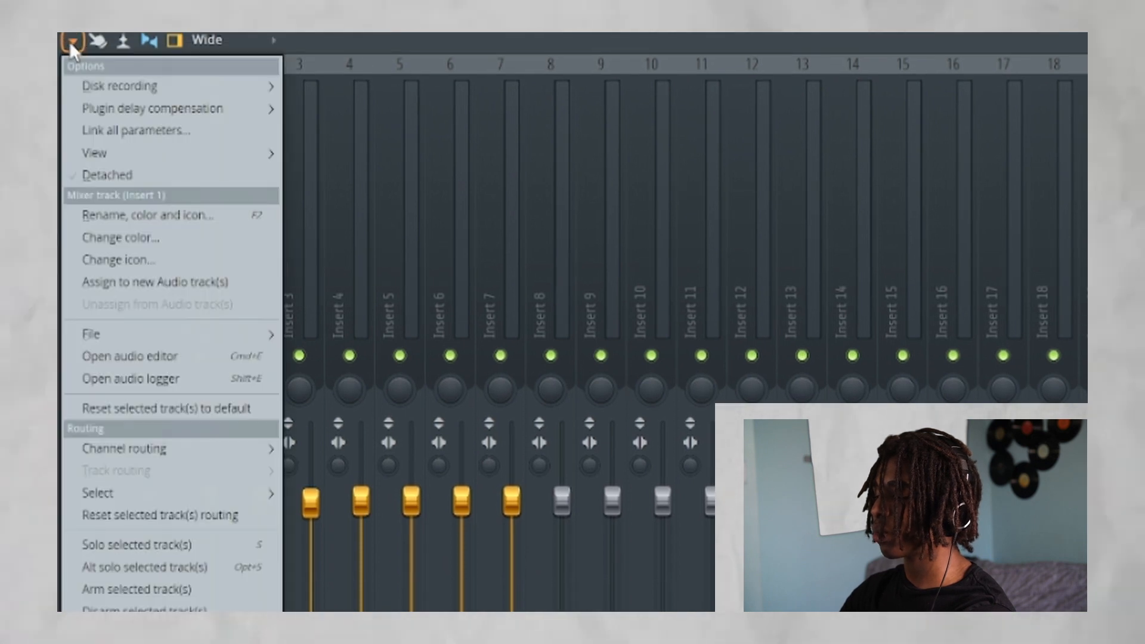
mouse_move(101, 87)
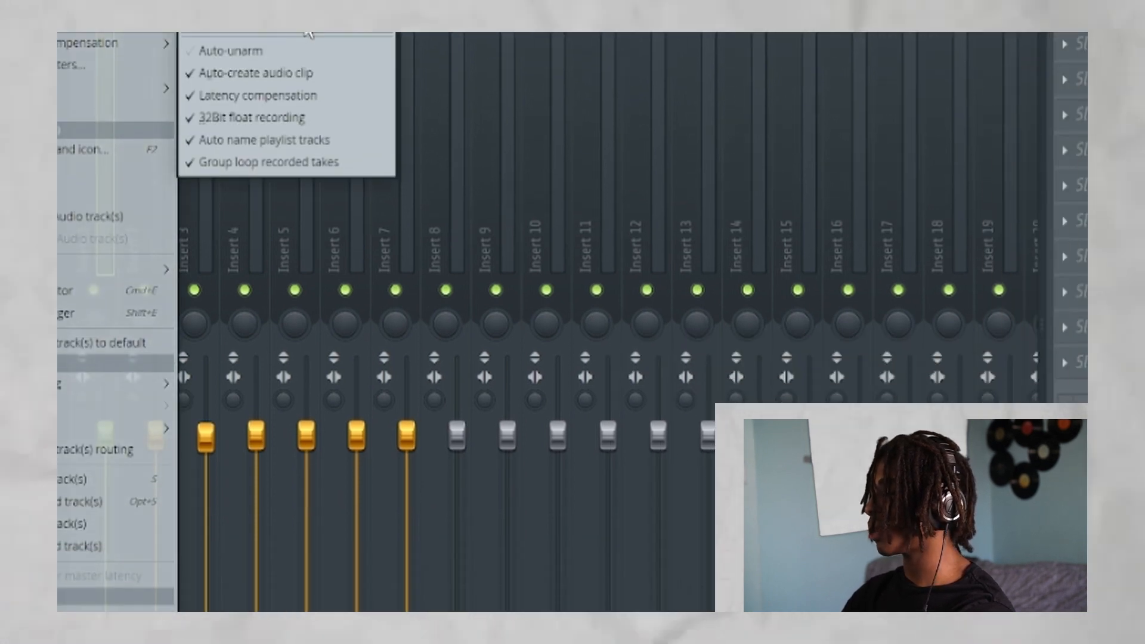
left_click(410, 85)
left_click(612, 89)
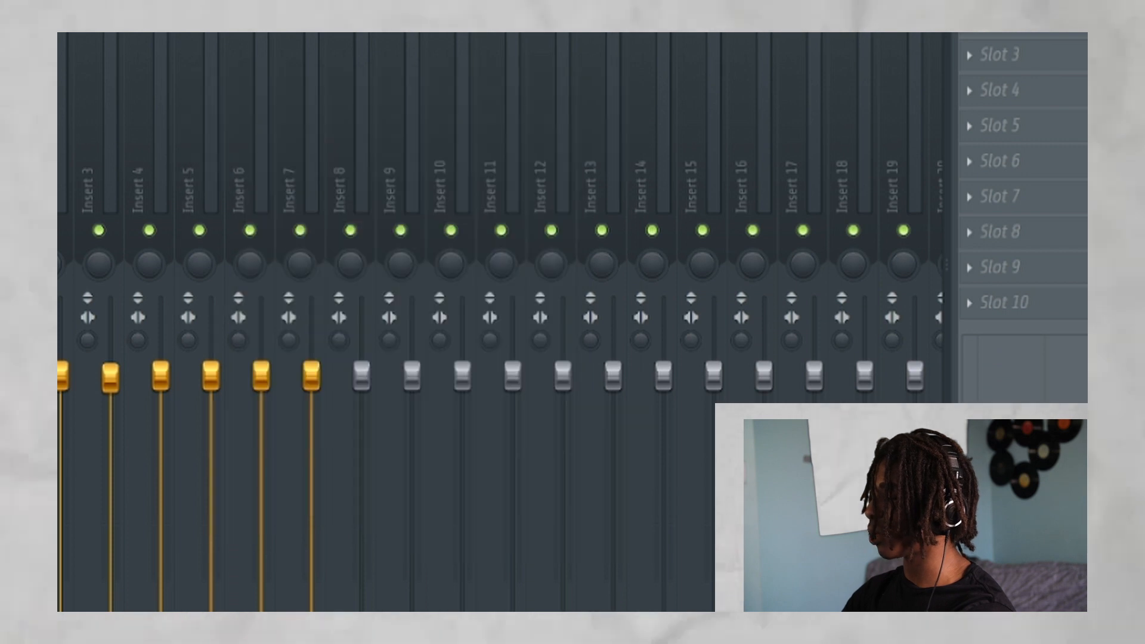
Mute the automation clips on Tracks 9 and 10 and turn on the bounced audio on Tracks 11 to 17.
scroll(707, 476, "up", 5)
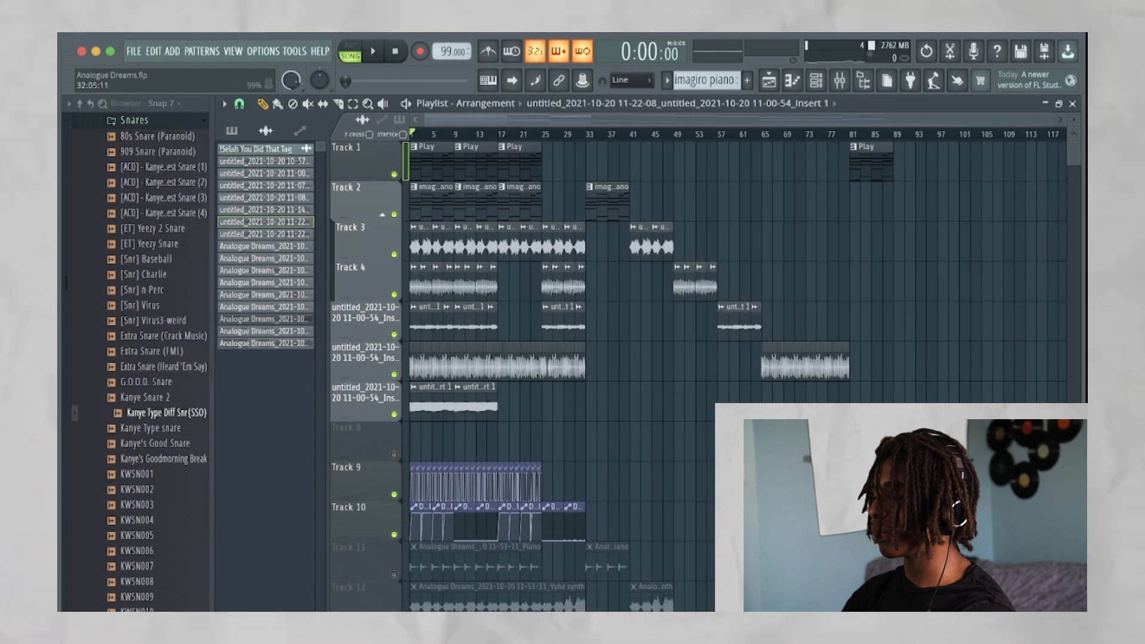
scroll(708, 476, "down", 6)
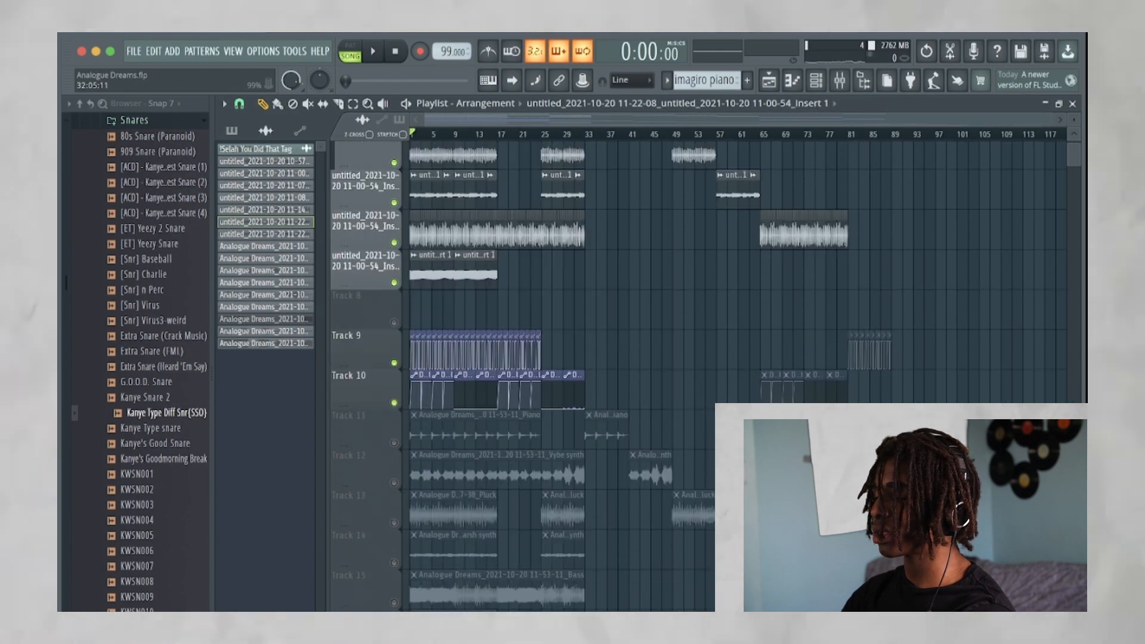
scroll(707, 476, "up", 5)
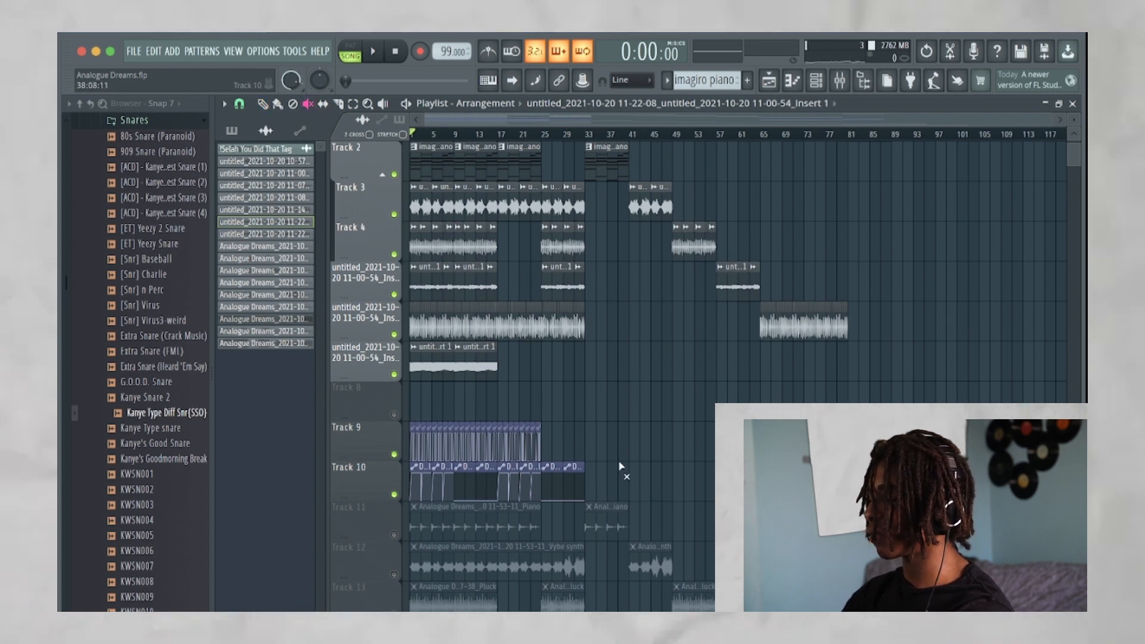
left_click_drag(401, 452, 554, 440)
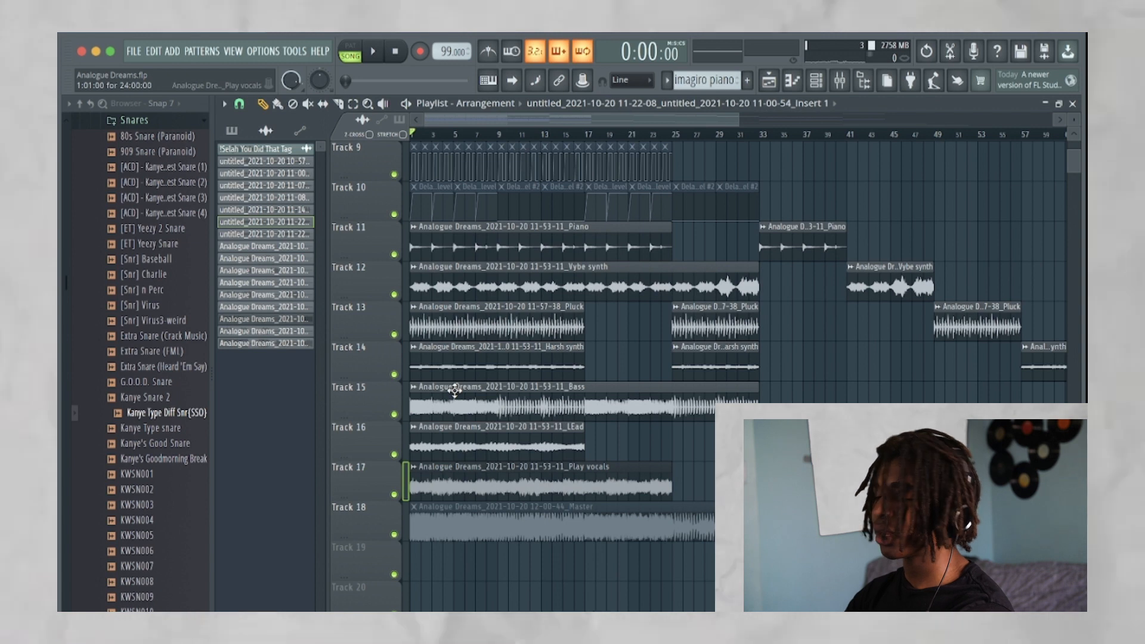
Play the bounced melody tracks from the start of the arrangement and stop playback.
key("space")
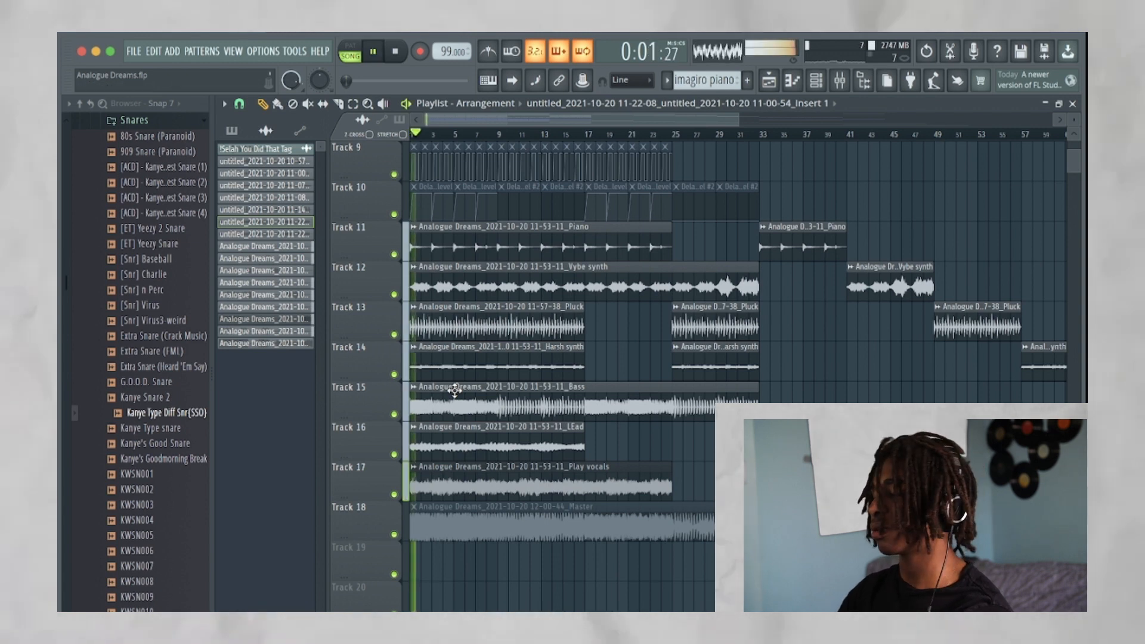
scroll(471, 399, "down", 4)
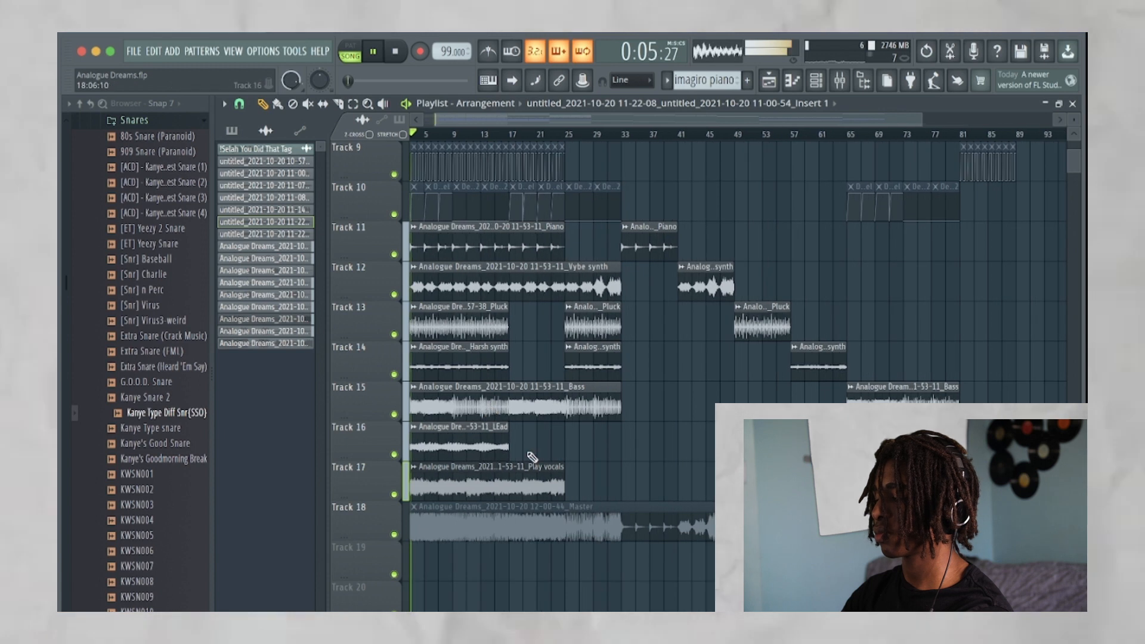
scroll(513, 442, "left", 2)
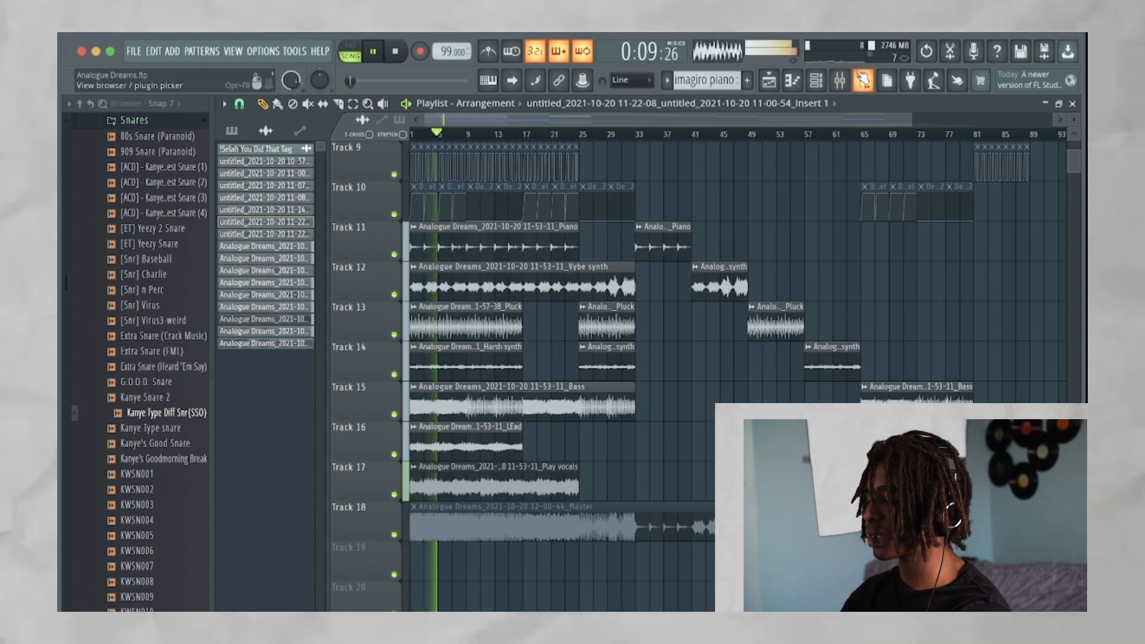
key("space")
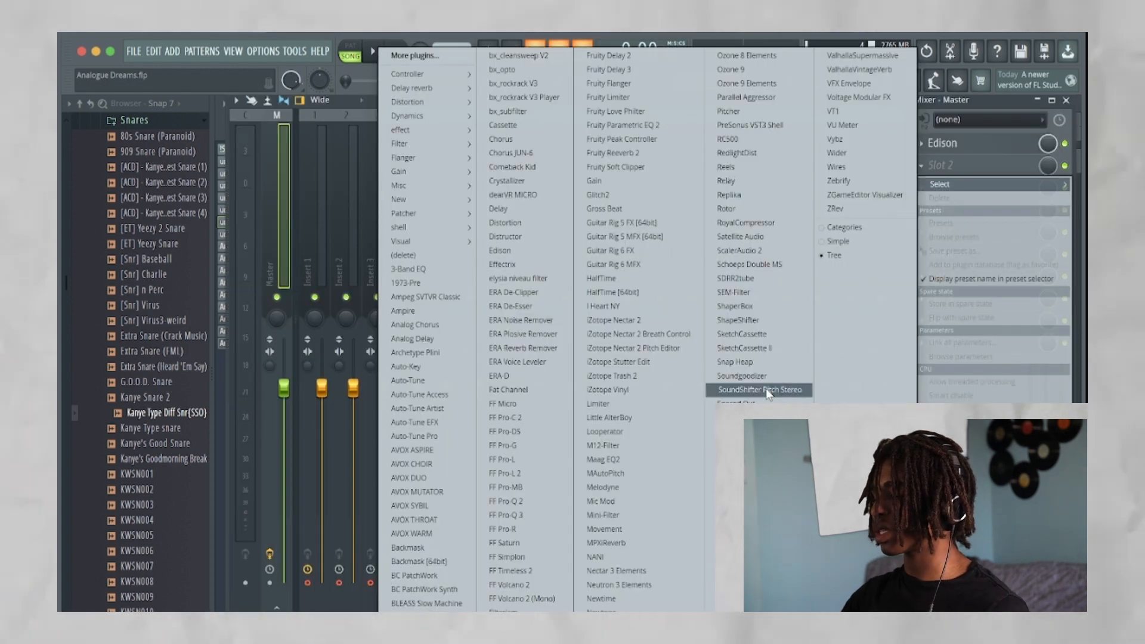
Load SoundShifter Pitch Stereo in the Master's Slot 2, transpose it by -2 semitones, play the arrangement and return to the playlist.
left_click(766, 389)
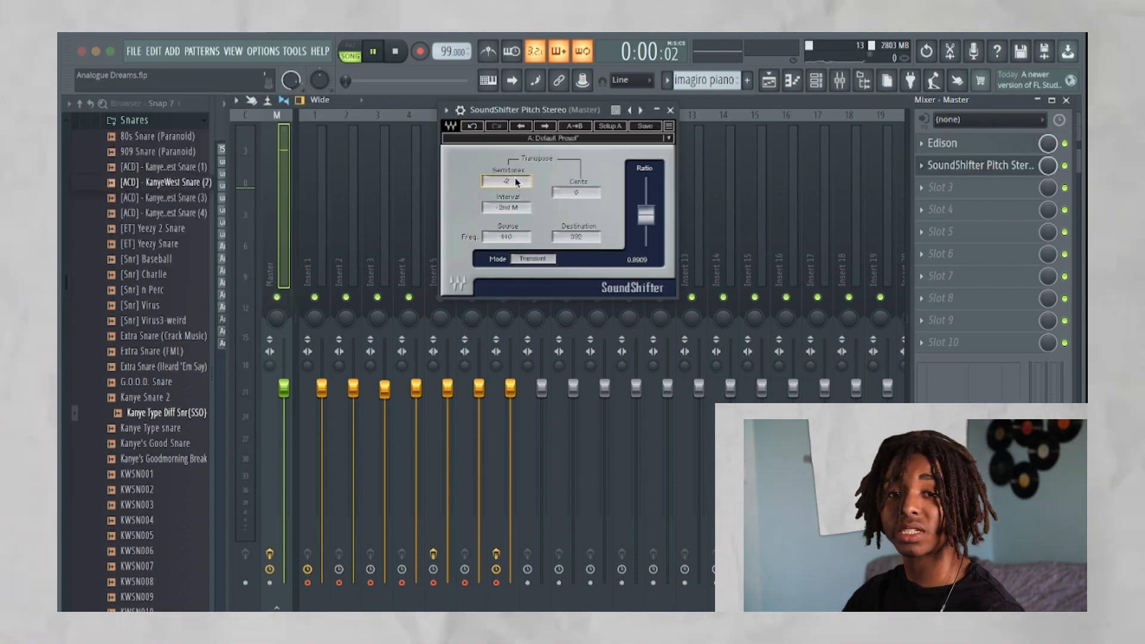
key("space")
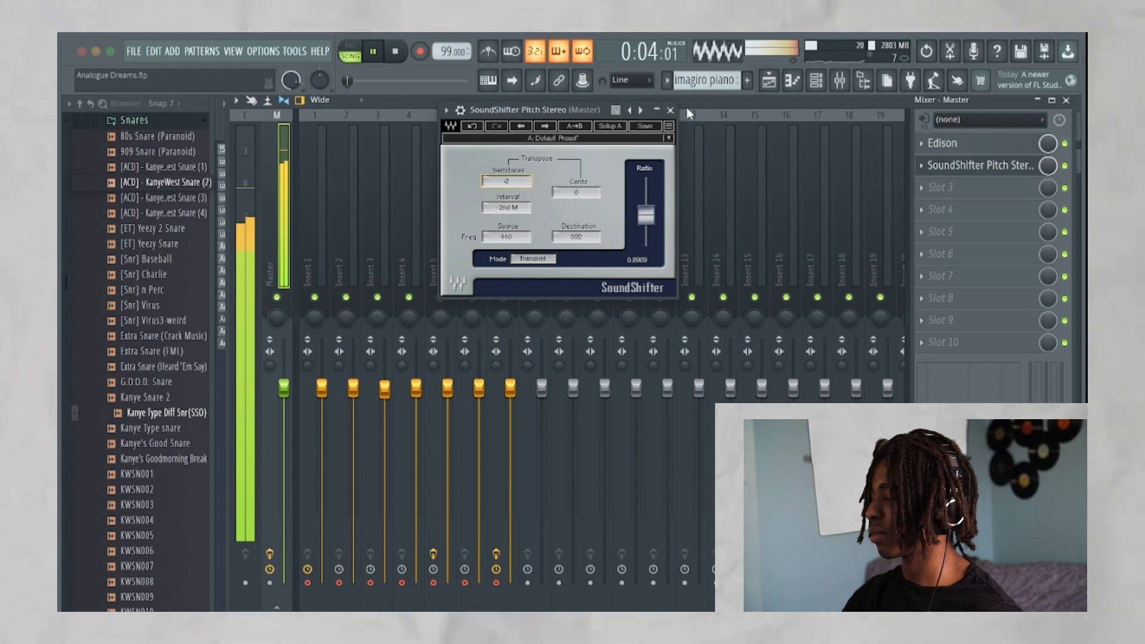
left_click(670, 110)
left_click(1070, 100)
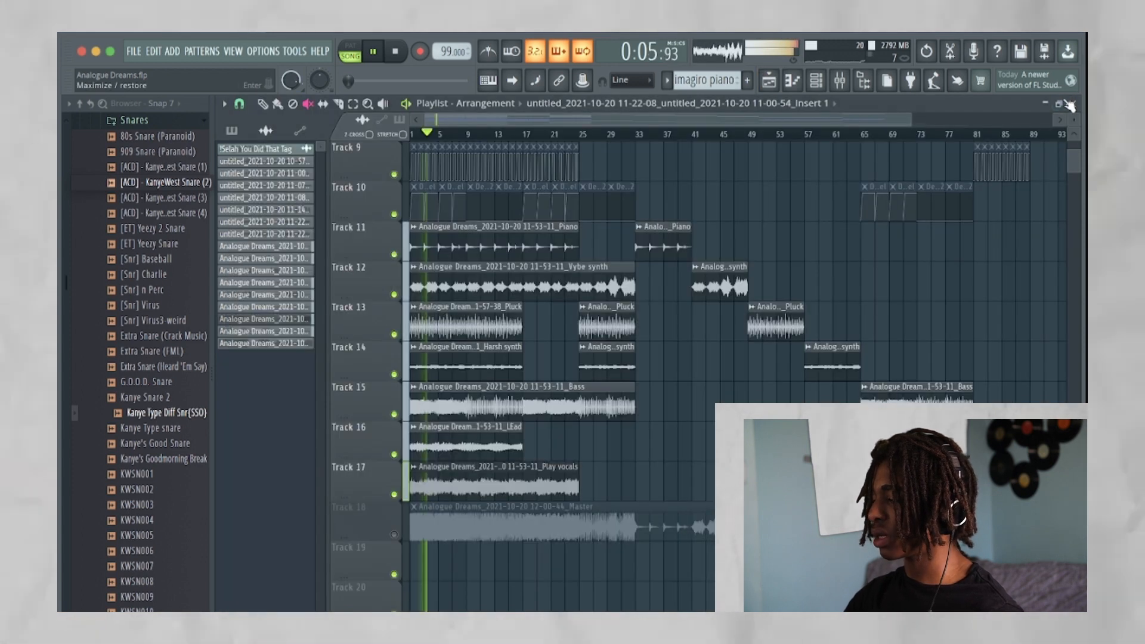
Stop playback and solo the bounced Master recording on Track 18.
scroll(674, 400, "down", 5)
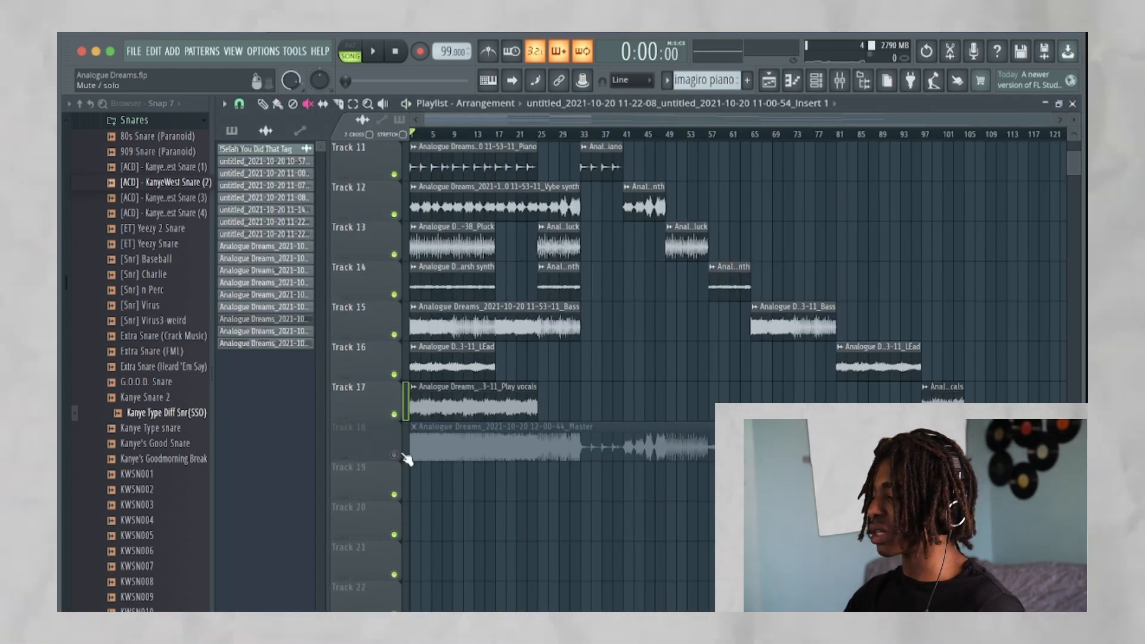
left_click(394, 456, "ctrl")
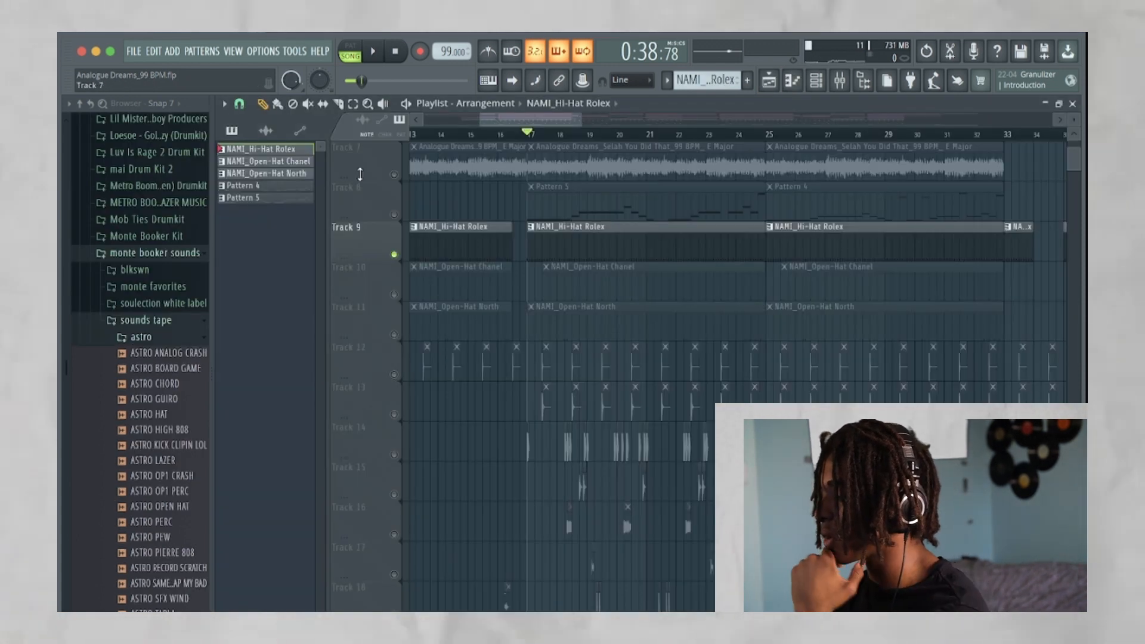
Open the NAMI_Hi-Hat Rolex pattern in the piano roll and play it to examine its notes.
left_click(270, 129)
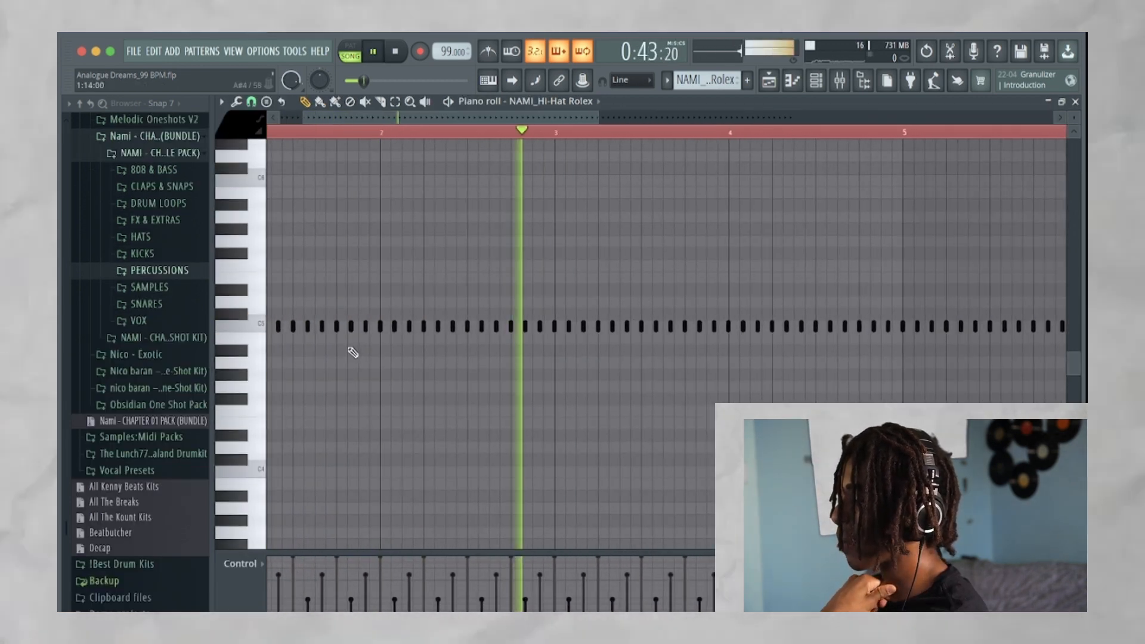
scroll(353, 352, "down", 3)
scroll(255, 322, "up", 5)
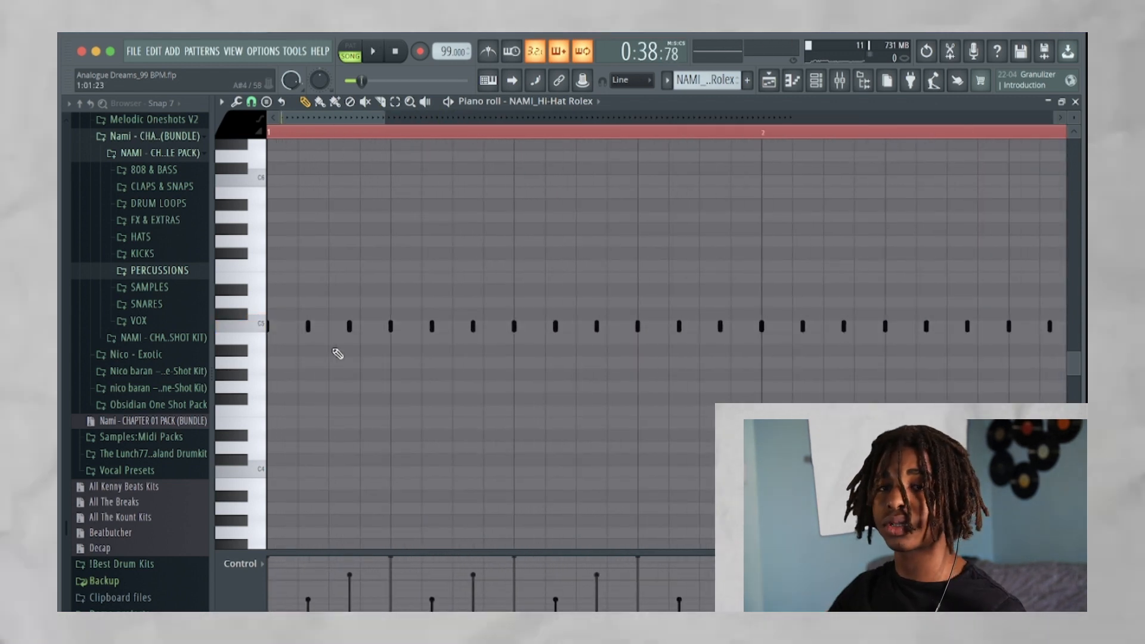
Set the piano roll's snap to 1/3 beat for the NAMI_Hi-Hat Rolex pattern.
left_click(251, 102)
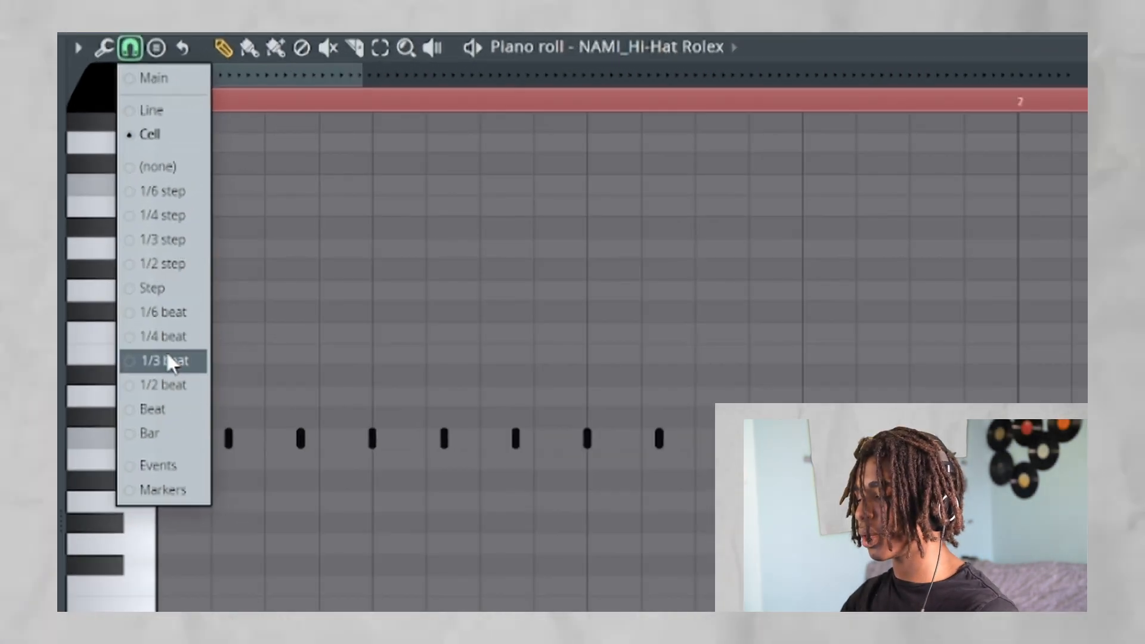
left_click(131, 49)
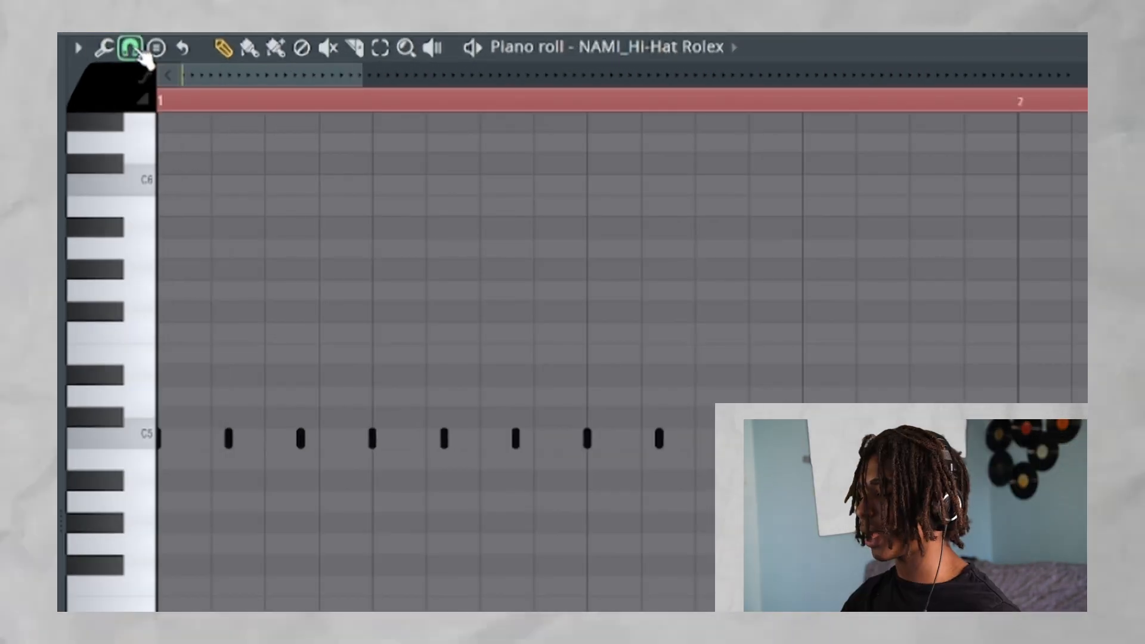
left_click(131, 49)
left_click(130, 47)
left_click(130, 47)
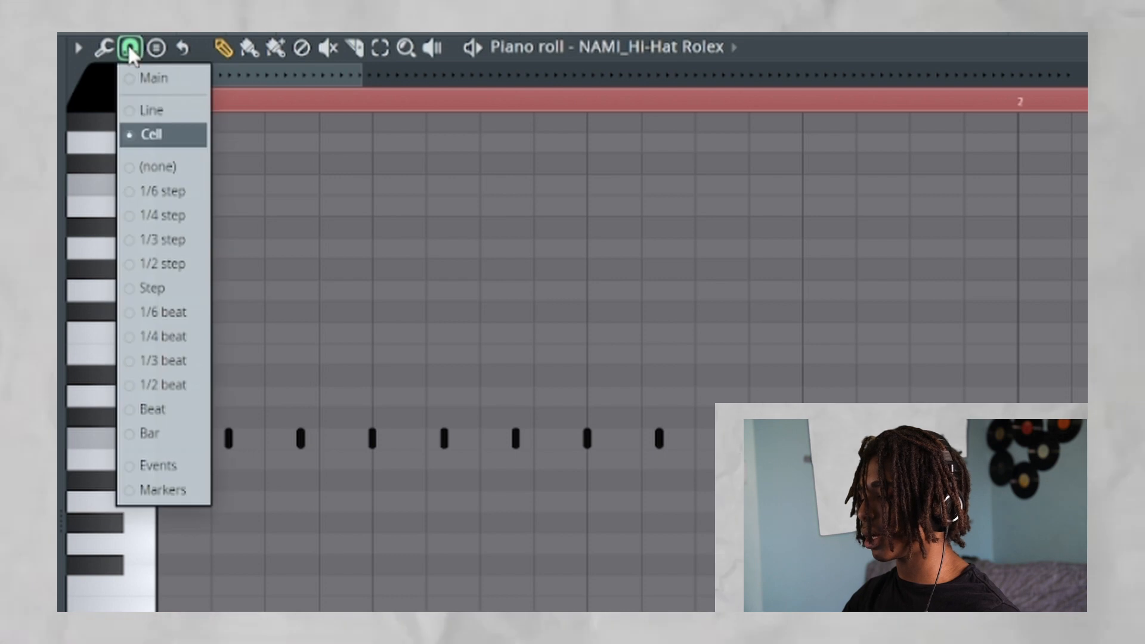
left_click(141, 360)
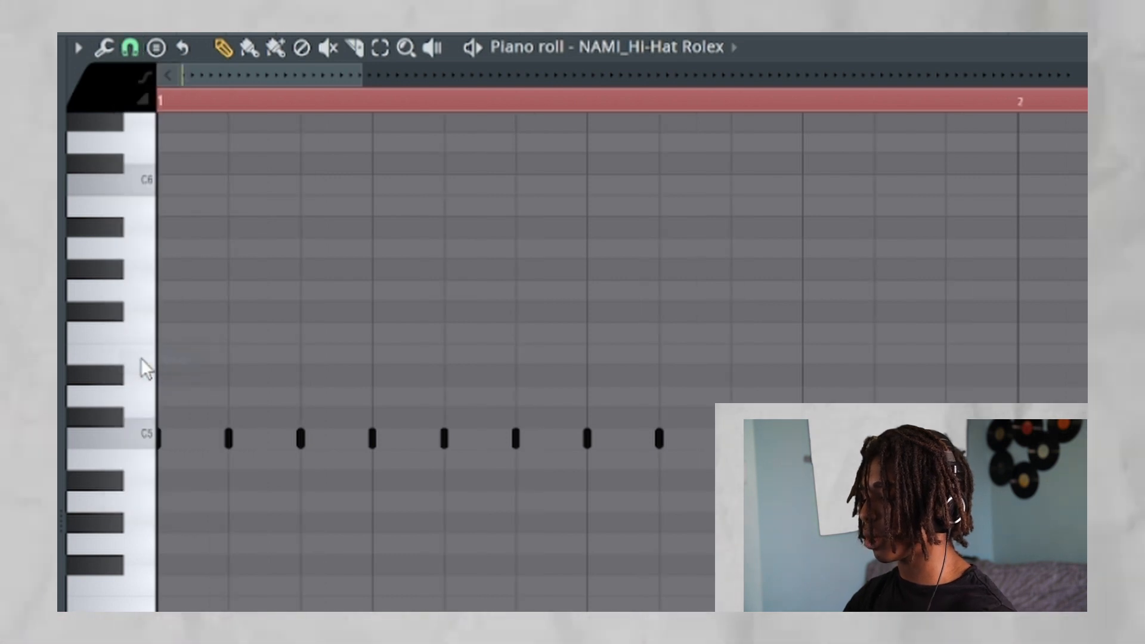
left_click(132, 49)
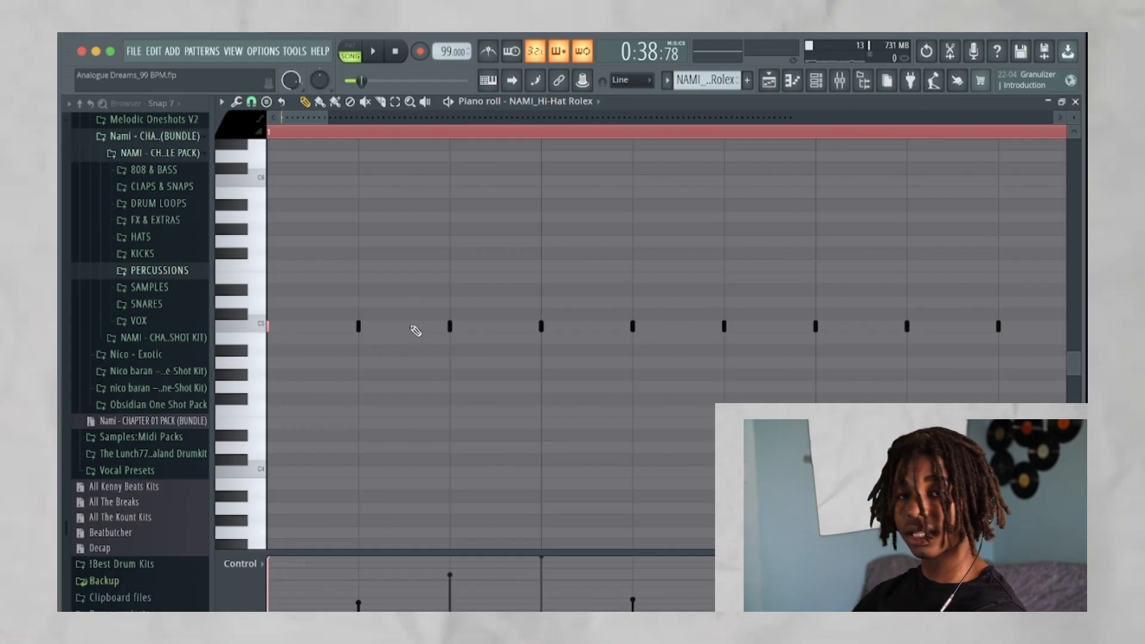
Play the hi-hat pattern on the 1/3 beat grid and examine its note spacing and velocities.
key("space")
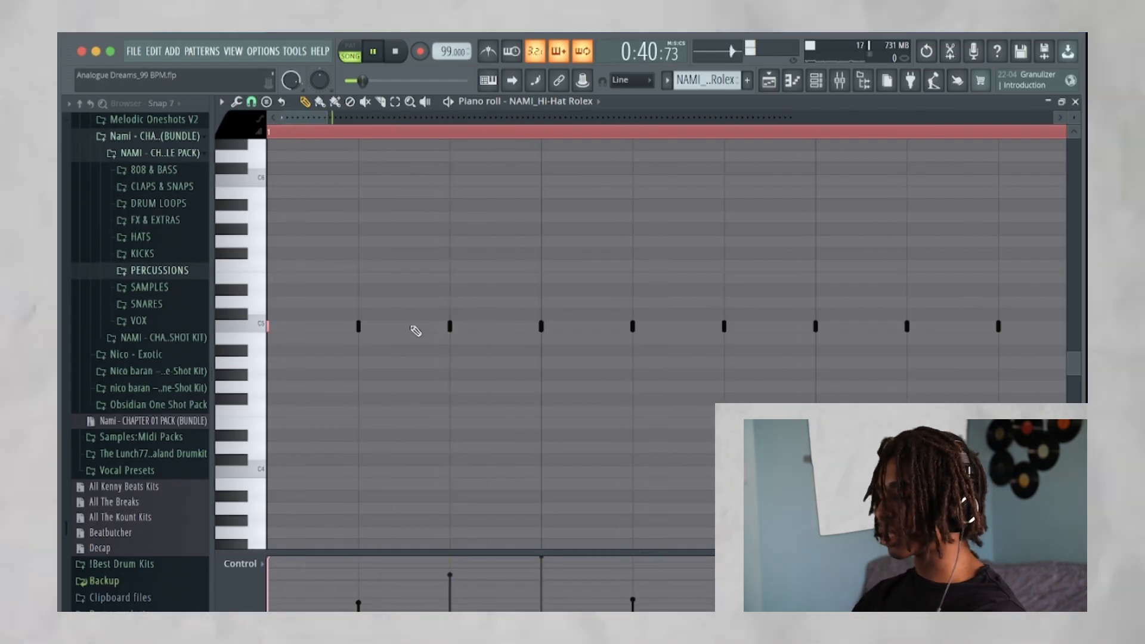
scroll(505, 381, "up", 3)
scroll(504, 381, "down", 6)
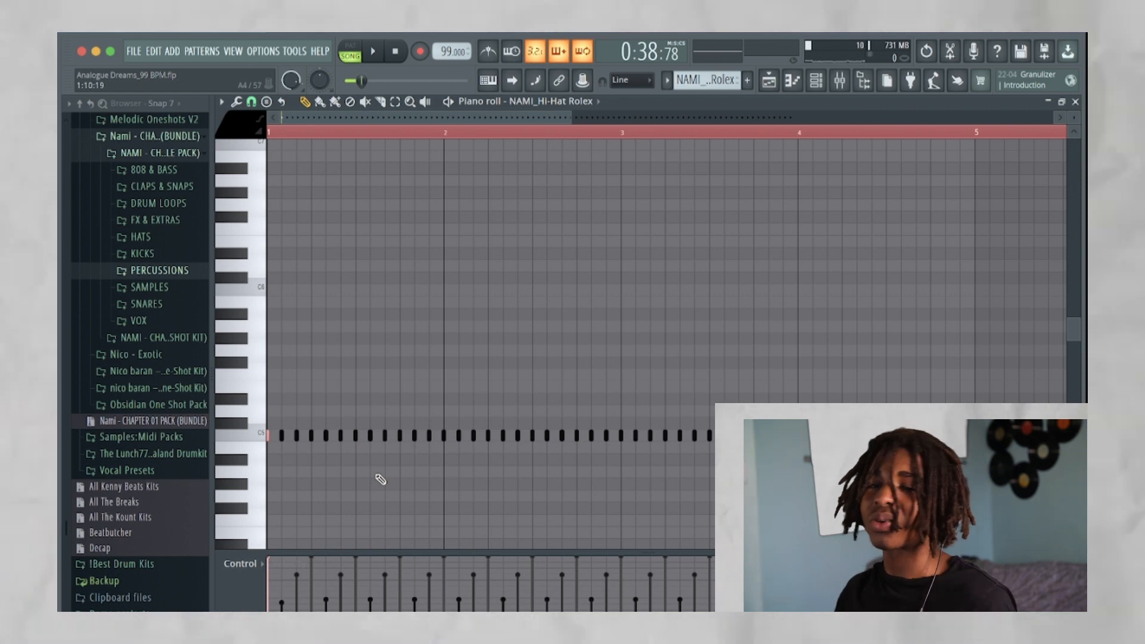
scroll(288, 446, "up", 3)
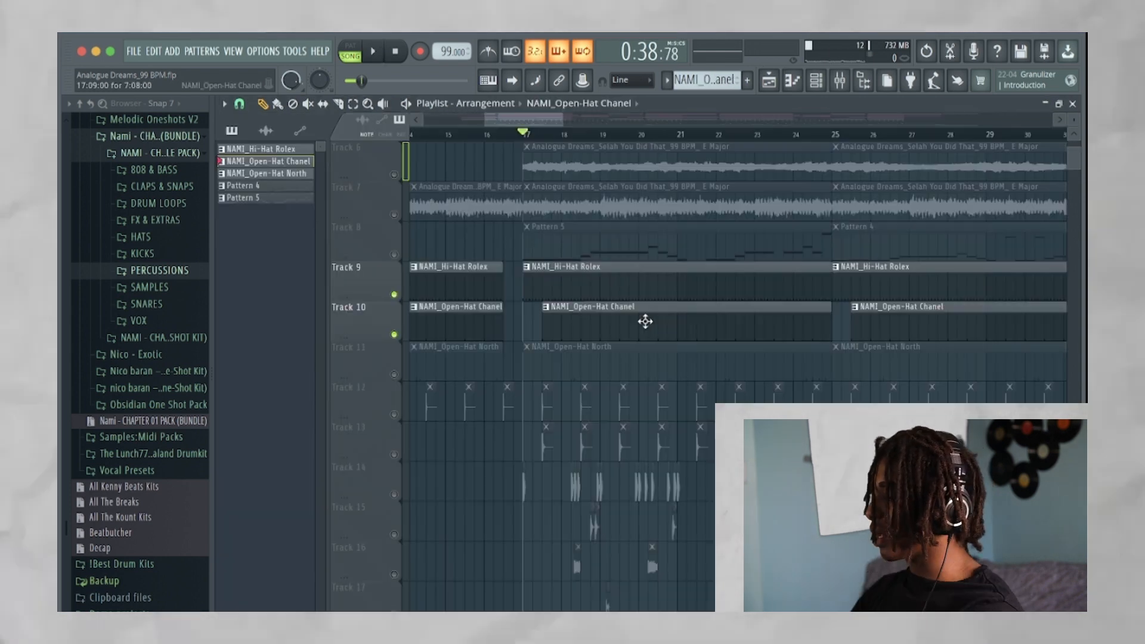
Open Track 10's NAMI_Open-Hat Chanel pattern in the piano roll and play it together with the hi-hats.
double_click(645, 321)
key("space")
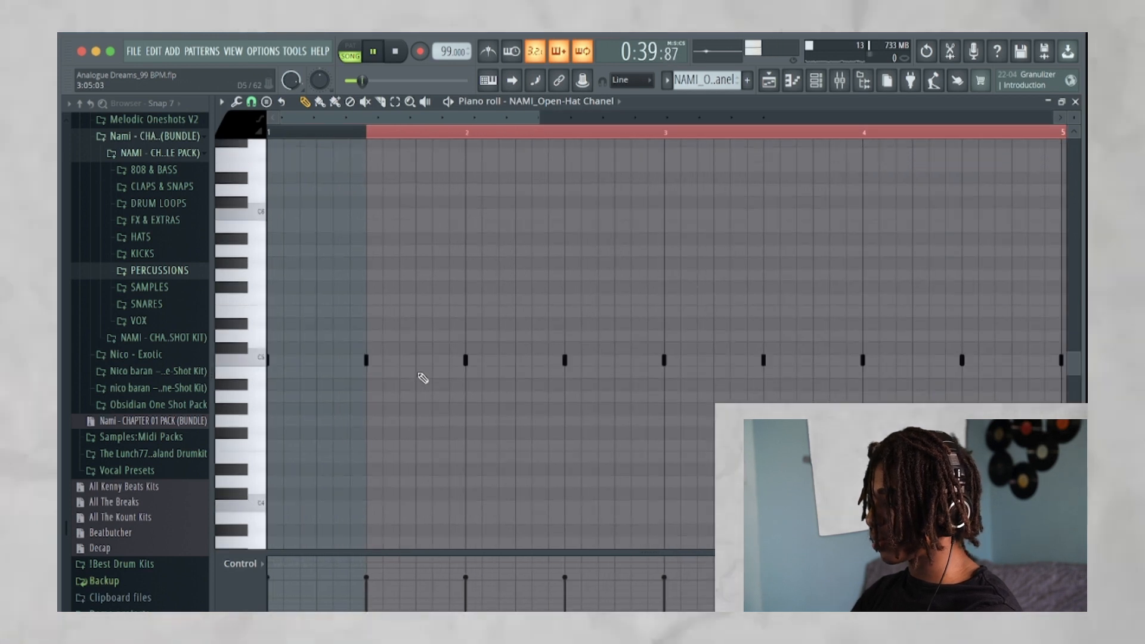
scroll(427, 379, "up", 1)
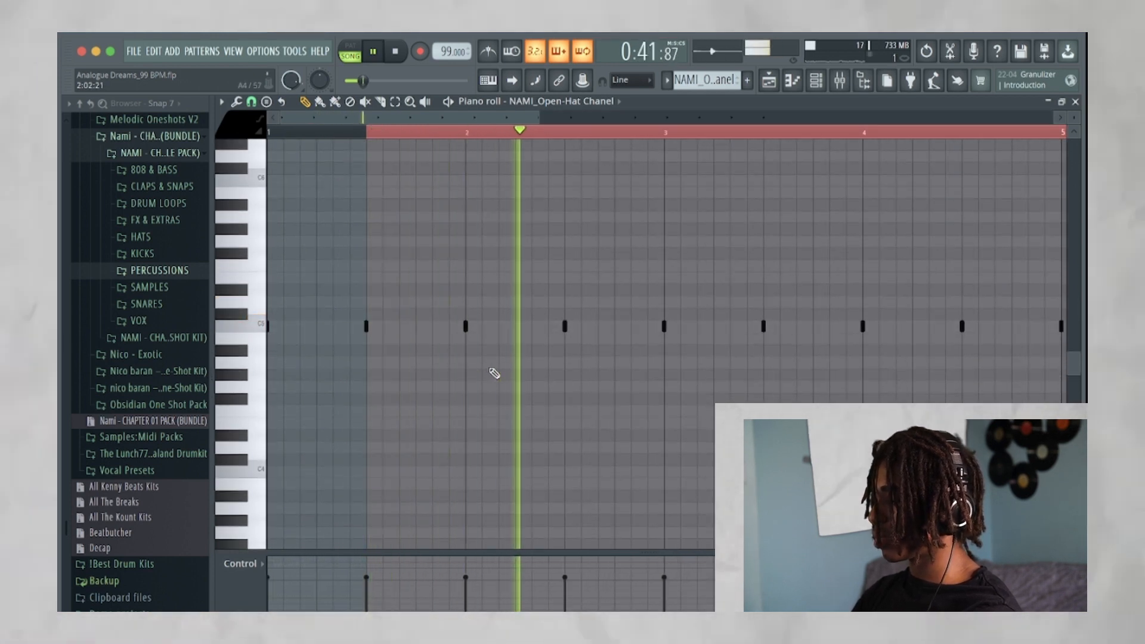
scroll(495, 374, "down", 1)
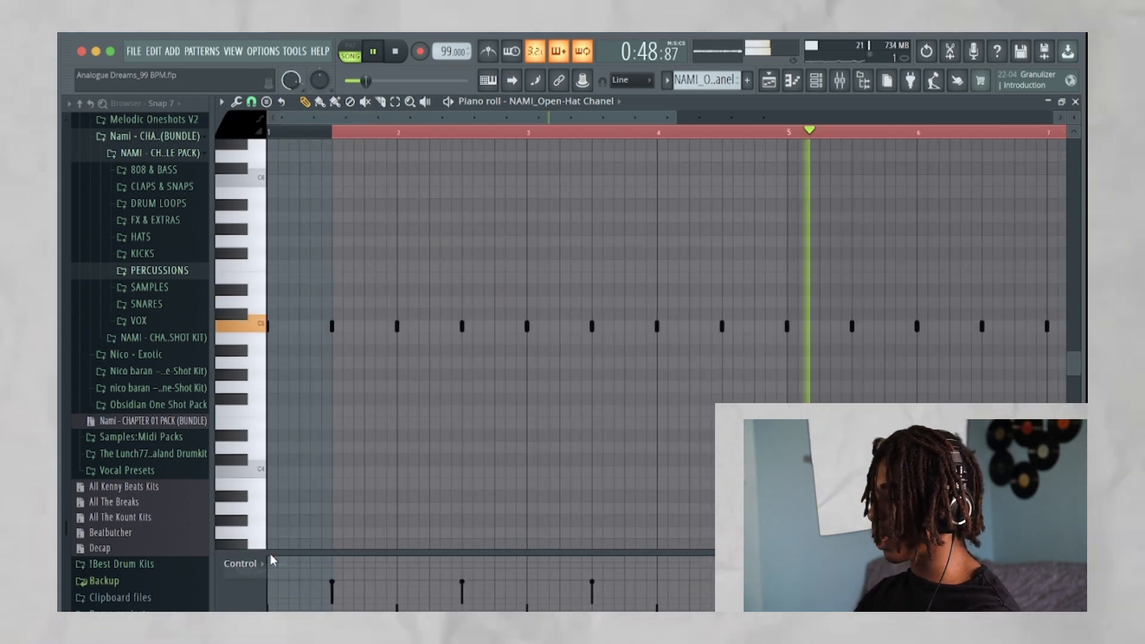
key("space")
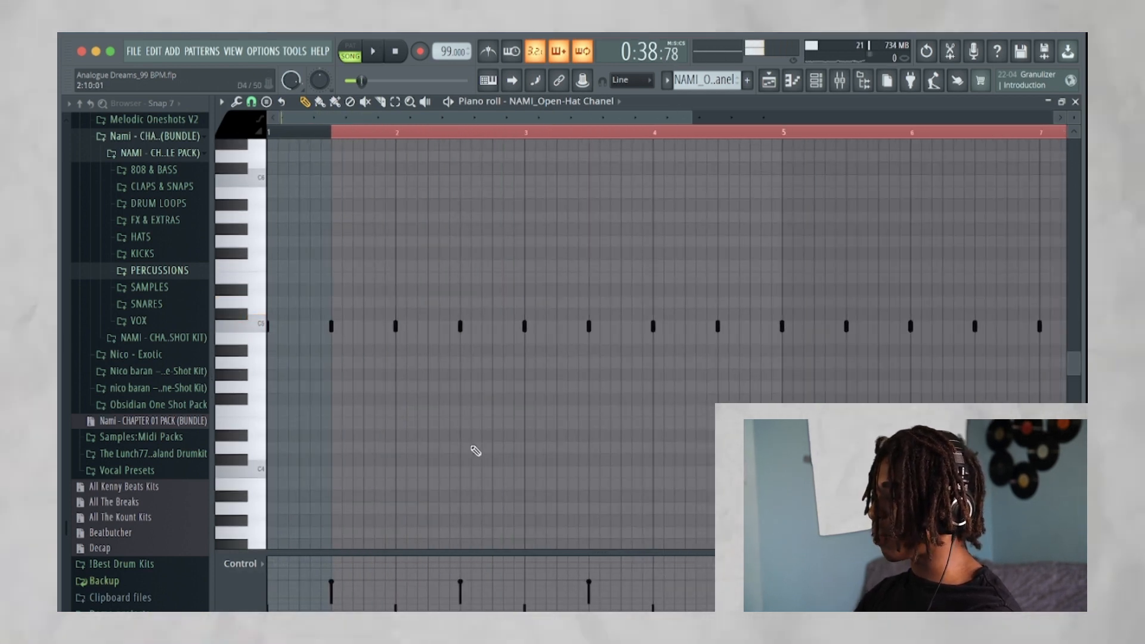
Examine the note spacing of the NAMI_Open-Hat Chanel pattern in the piano roll.
scroll(333, 368, "down", 3)
scroll(423, 324, "up", 3)
key("space")
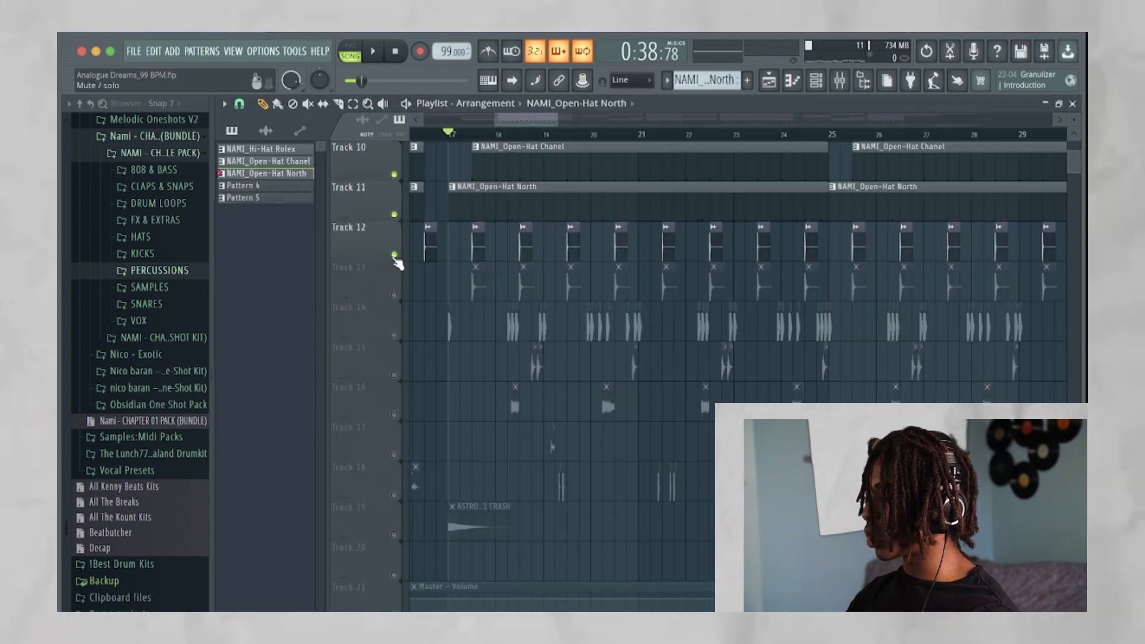
Unmute Track 13 in the playlist and play the NAMI_Clap Morning clips together with the hats and rim.
left_click(394, 294)
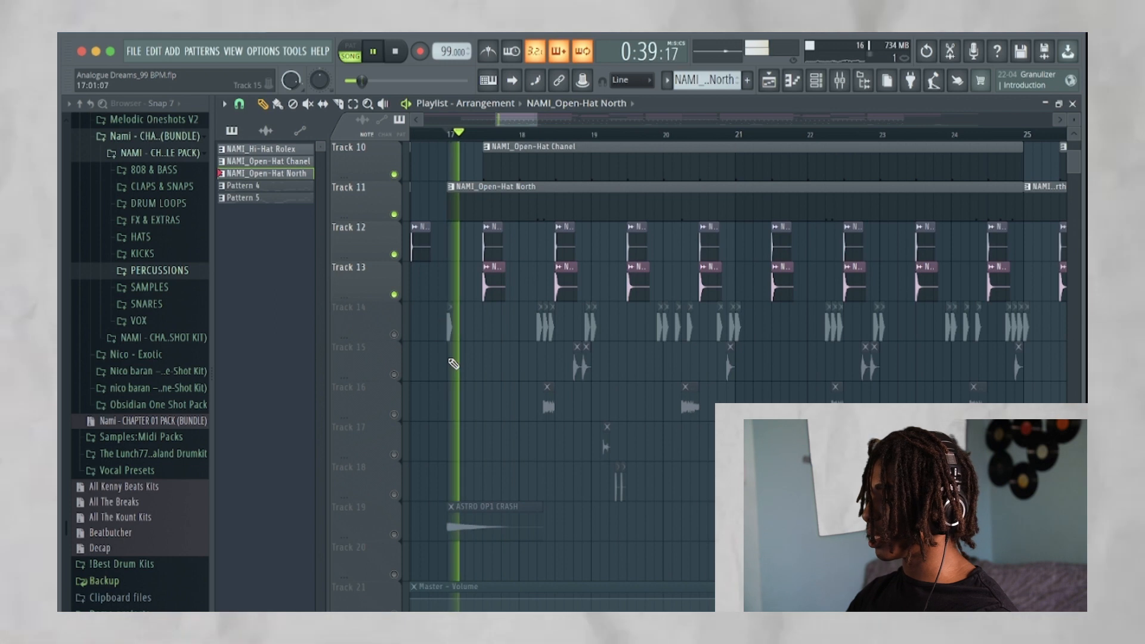
scroll(454, 361, "up", 2)
scroll(504, 391, "down", 1)
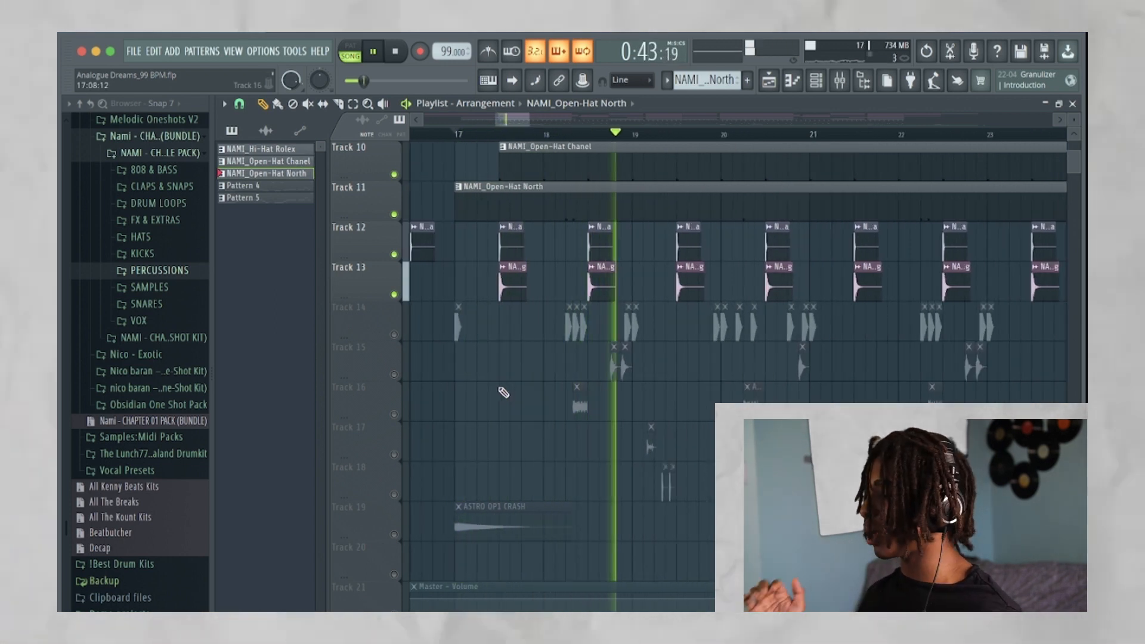
scroll(504, 392, "down", 2)
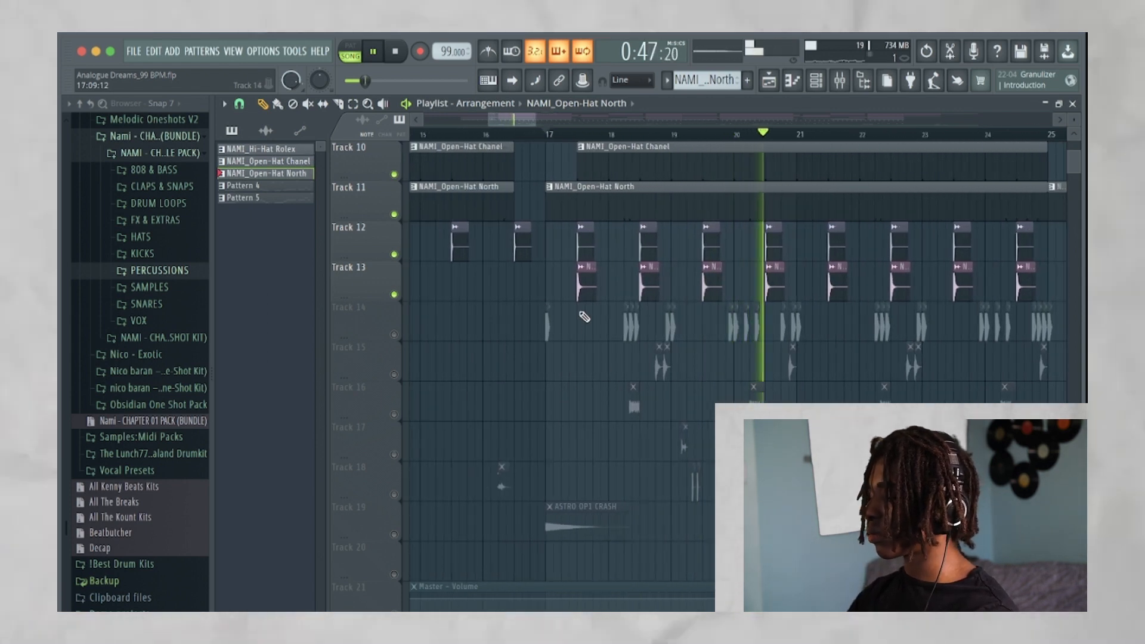
Unmute Track 14 and play the NAMI_Kick Honey clips with the other drums from bar 17.
left_click(393, 335)
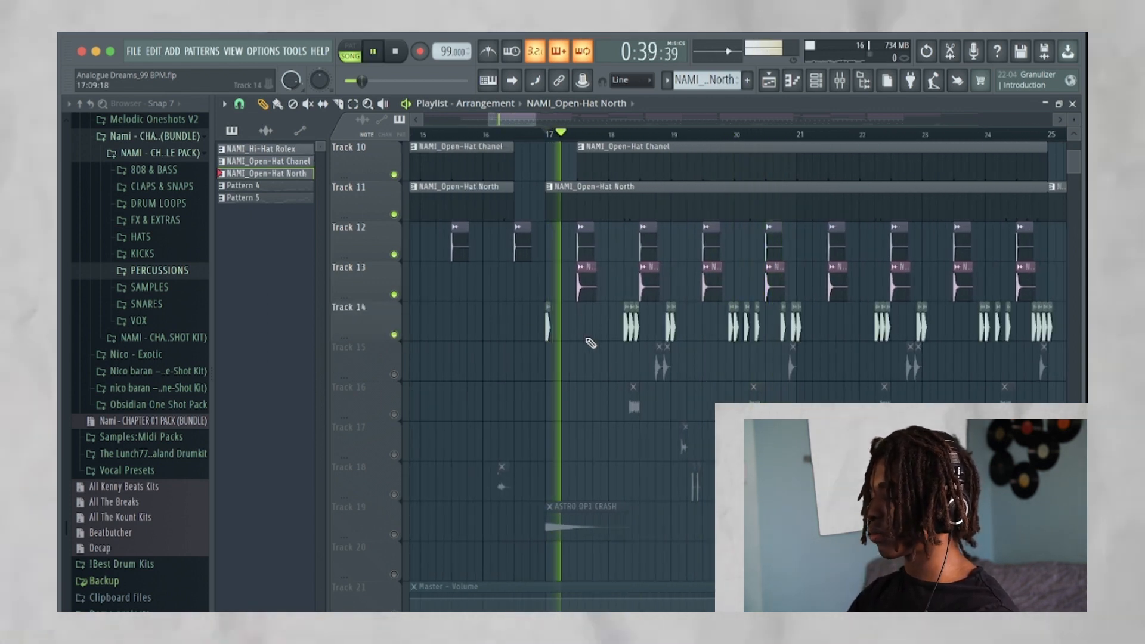
scroll(687, 375, "up", 2)
scroll(692, 374, "right", 2)
scroll(692, 374, "down", 1)
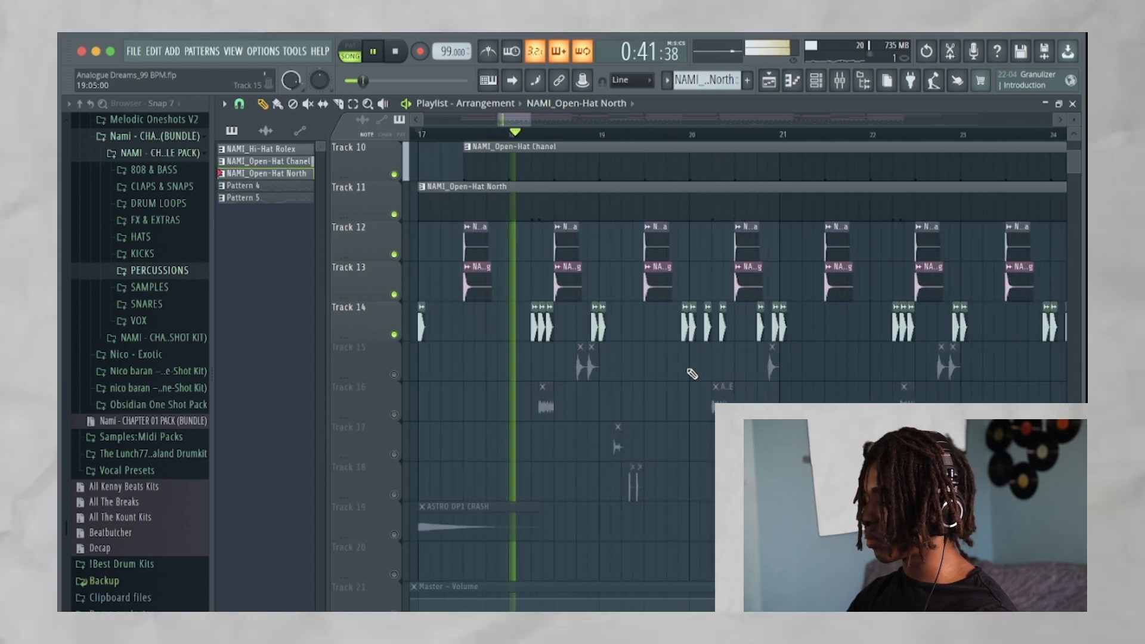
scroll(692, 374, "right", 1)
scroll(692, 374, "left", 1)
scroll(692, 374, "right", 3)
scroll(692, 374, "right", 3)
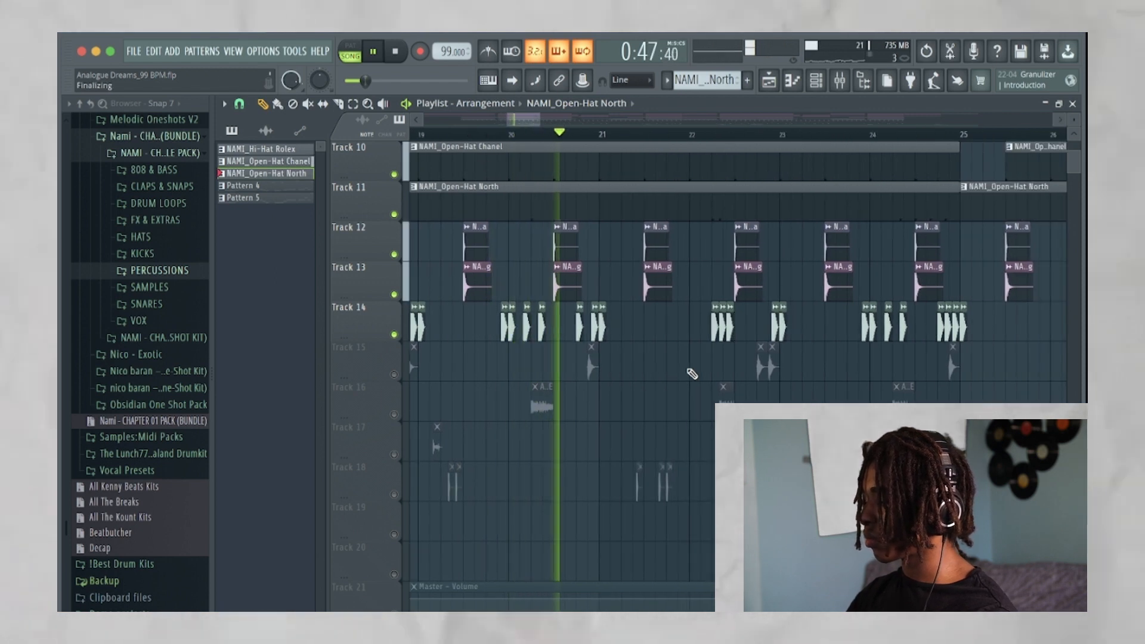
scroll(692, 374, "up", 3)
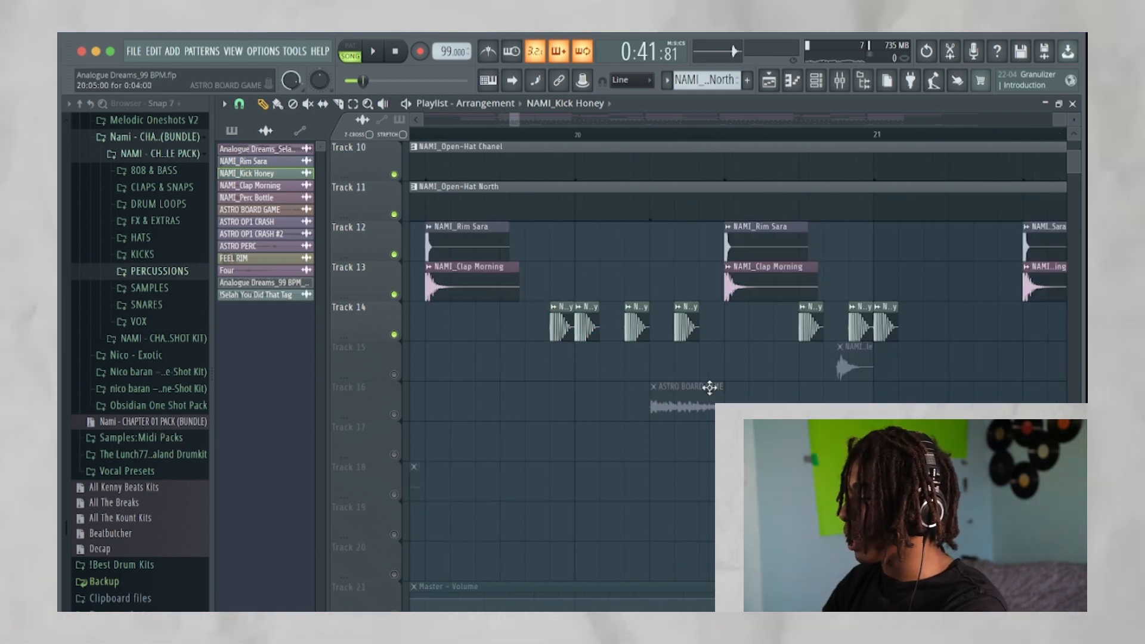
Play the drums from around bar 20 and examine the placement of the kick clips on Track 14.
scroll(710, 388, "down", 2)
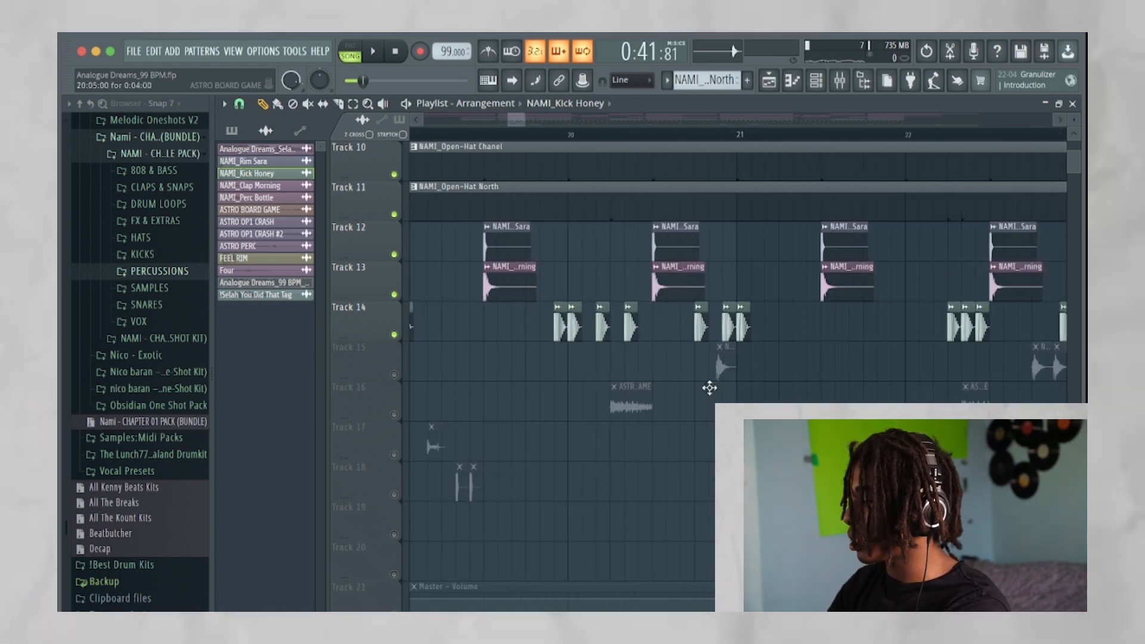
left_click(595, 135)
key("space")
key("space")
scroll(640, 326, "up", 2)
left_click(620, 289)
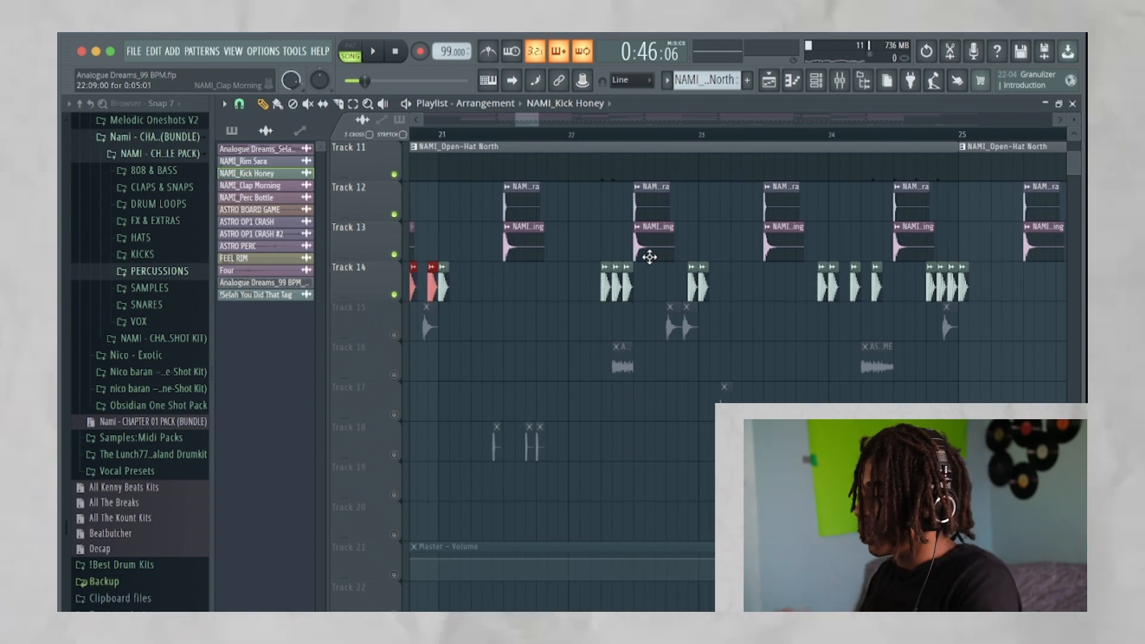
Unmute Track 15 and play the NAMI_Perc Bottle clips together with the kicks.
scroll(650, 257, "right", 5)
scroll(649, 257, "up", 2)
scroll(649, 257, "right", 1)
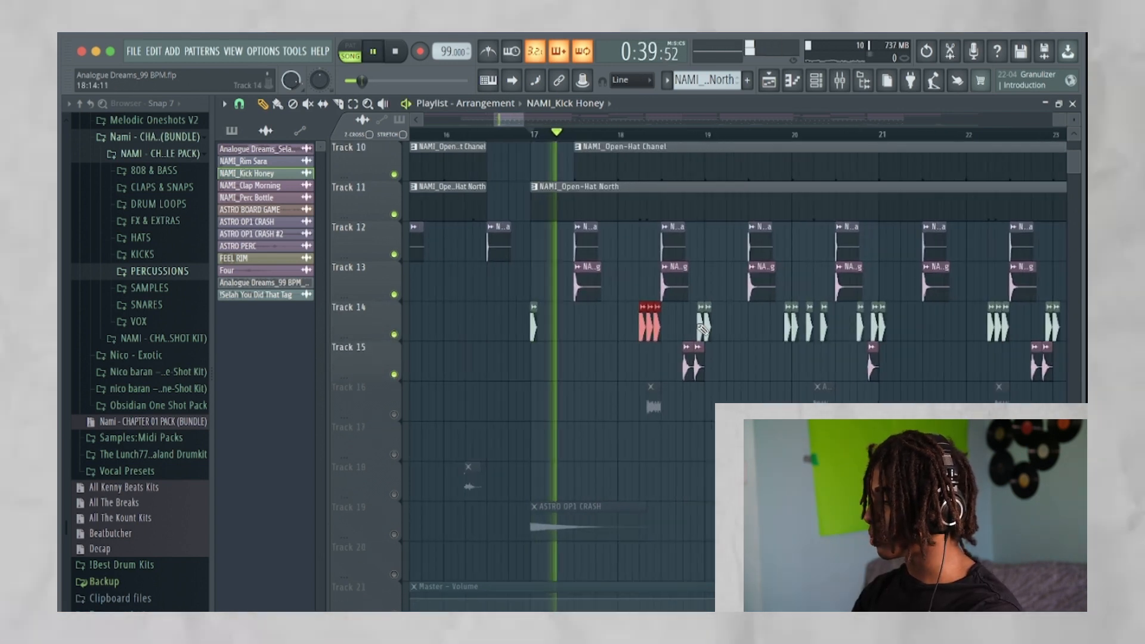
scroll(702, 328, "up", 3)
scroll(703, 328, "up", 1)
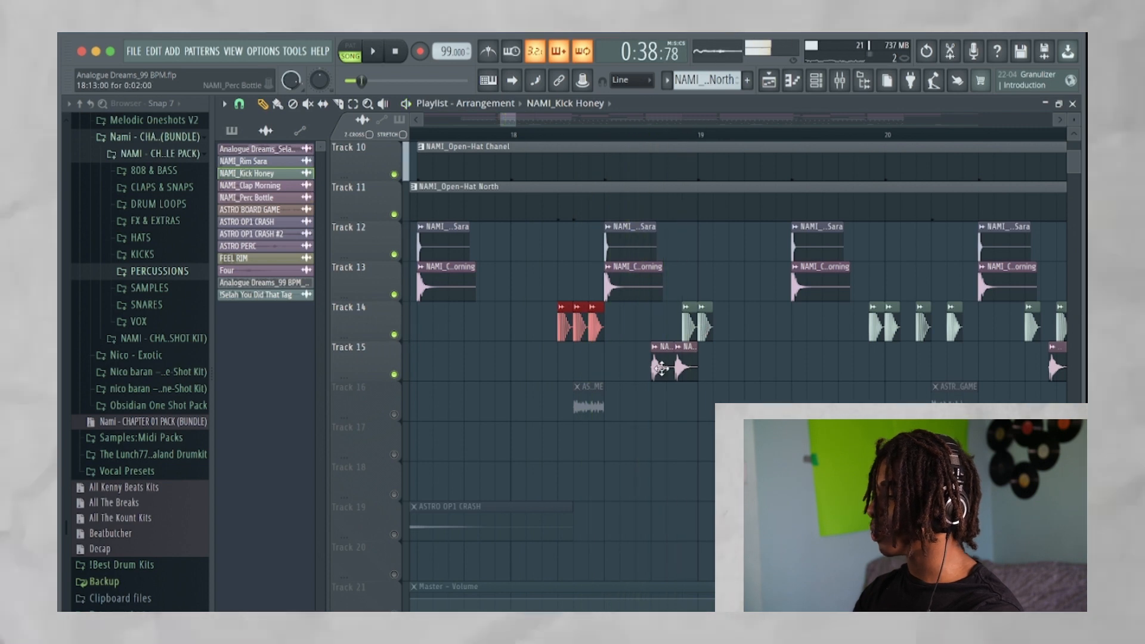
Open the NAMI_Perc Bottle audio clip's settings and reset its time-stretching pitch.
scroll(661, 369, "up", 3)
double_click(574, 361)
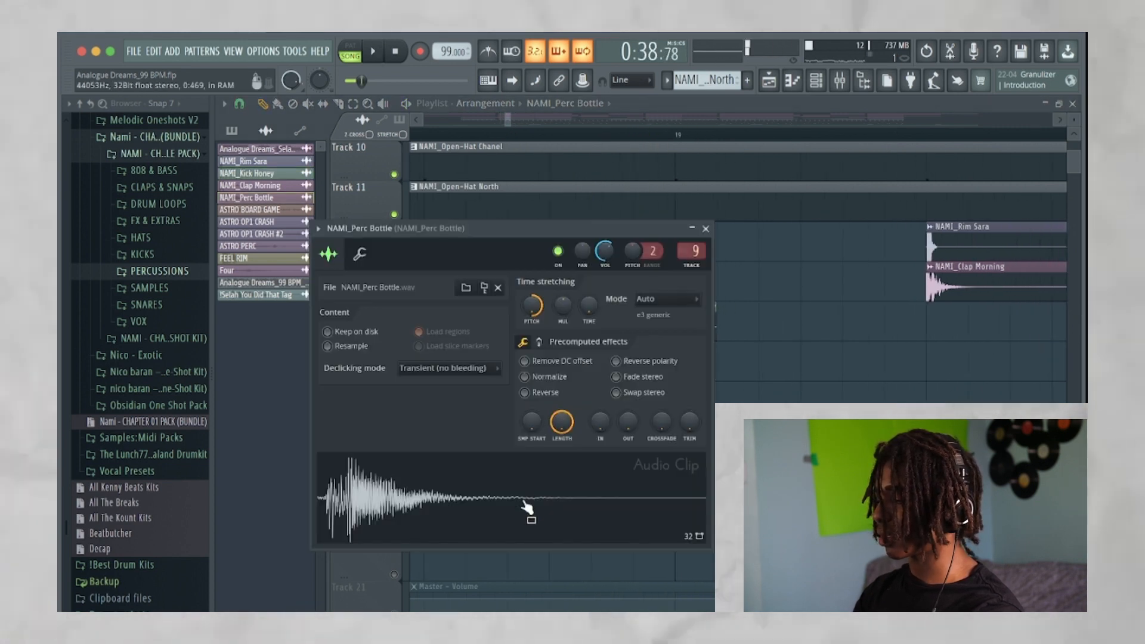
right_click(533, 305)
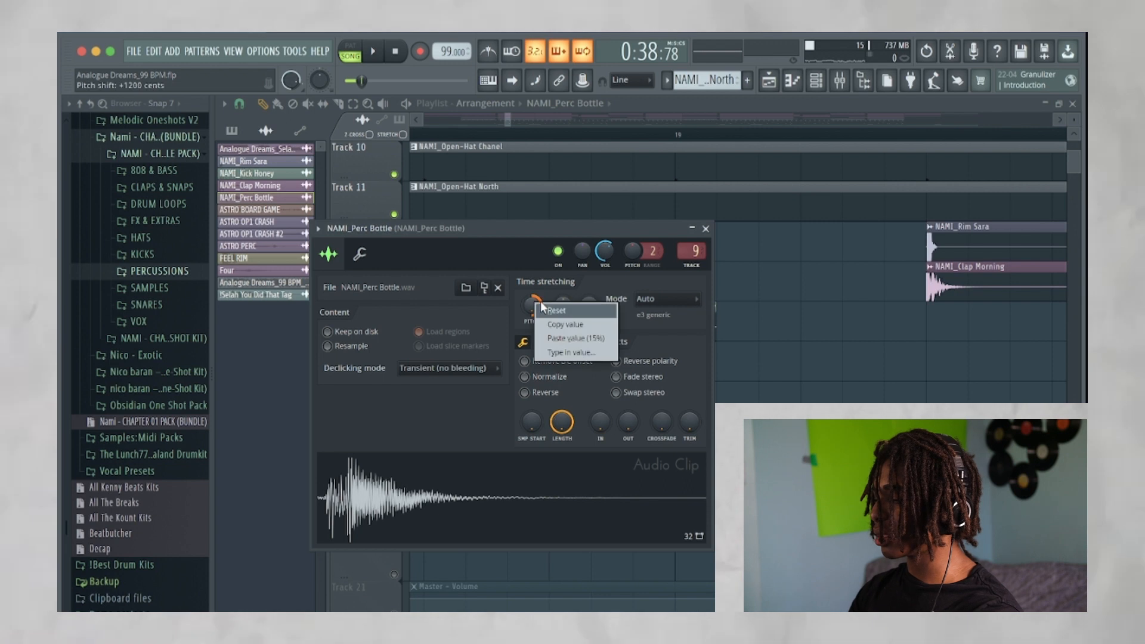
left_click(545, 310)
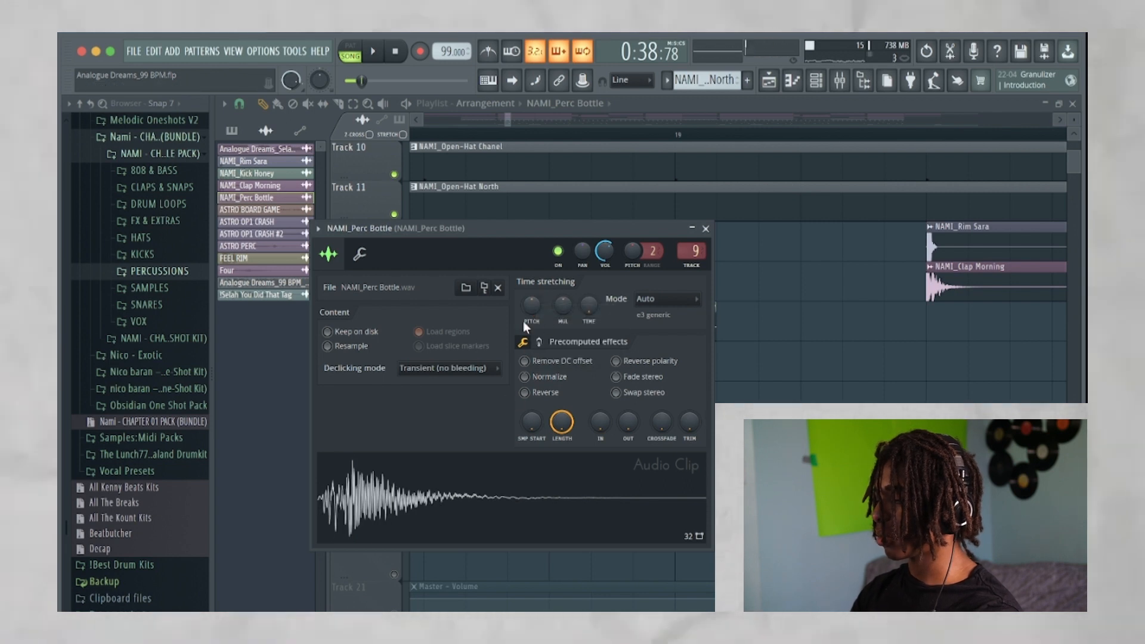
key("Escape")
Set the playlist snap to Cell and play the drums with Track 16's ASTRO BOARD GAME clips unmuted.
left_click(239, 103)
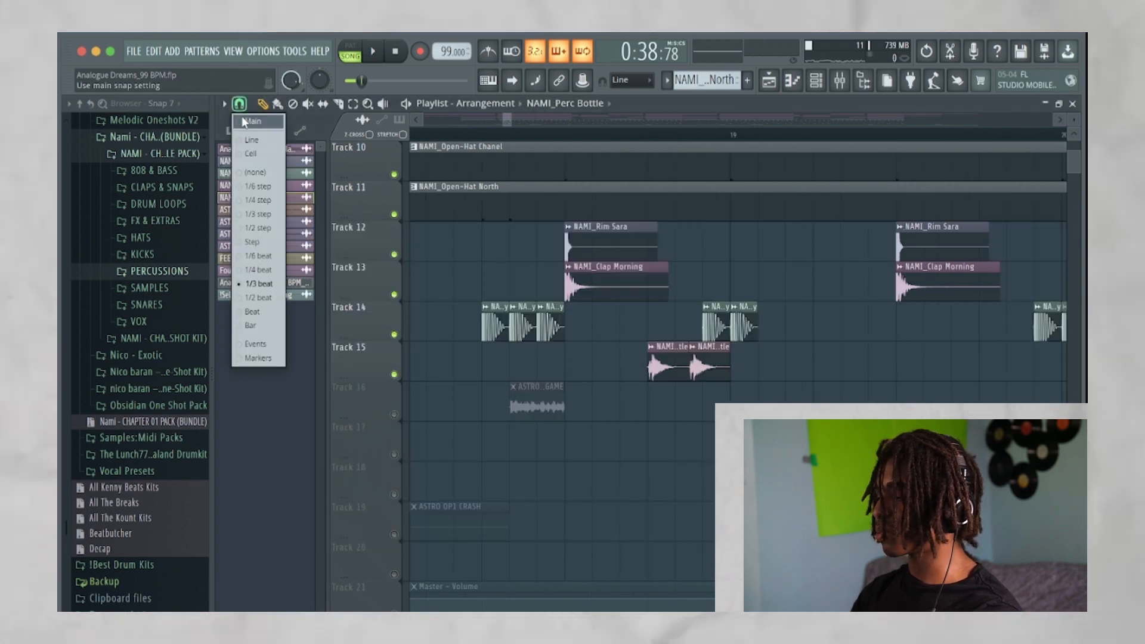
left_click(251, 154)
scroll(548, 161, "down", 2)
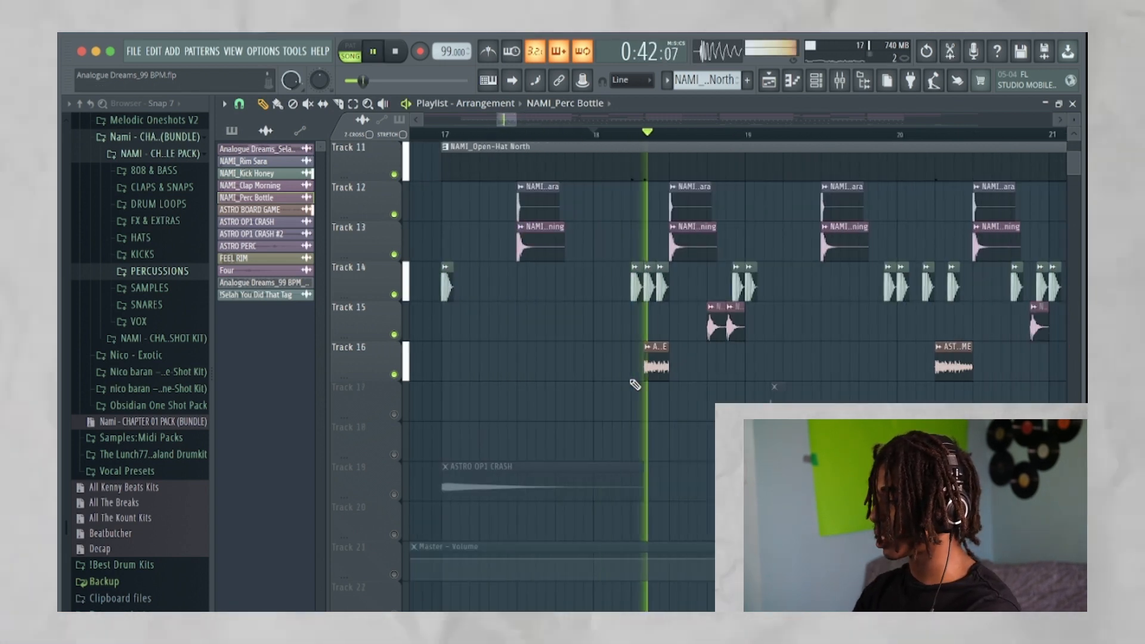
key("space")
Examine the first ASTRO BOARD GAME clip on Track 16 and its audio clip settings.
scroll(687, 390, "up", 5)
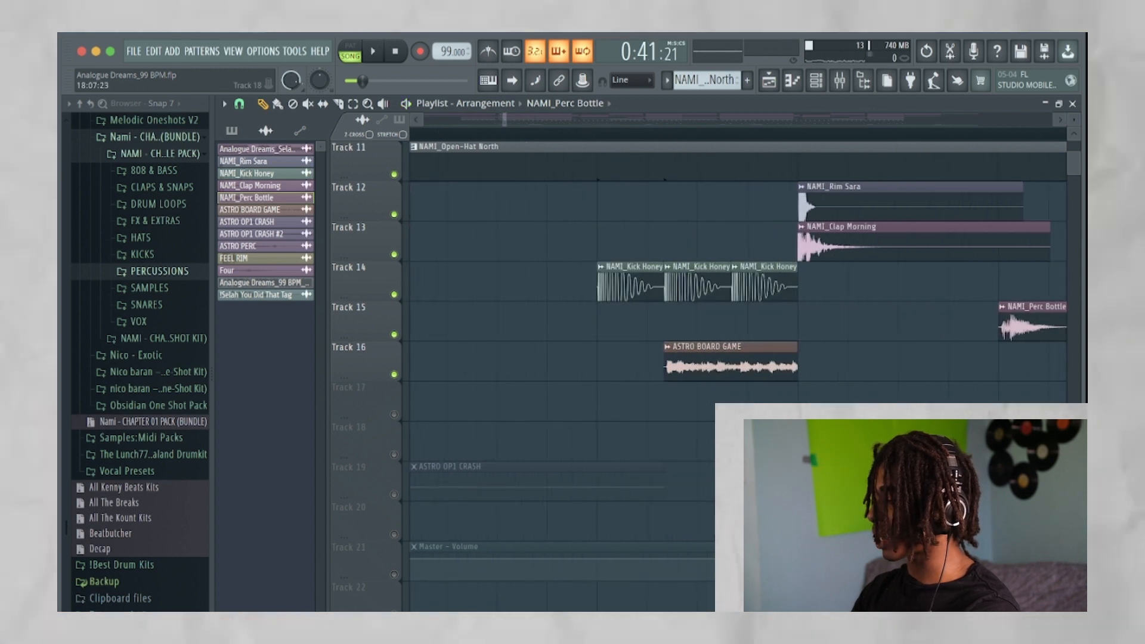
scroll(192, 217, "up", 2)
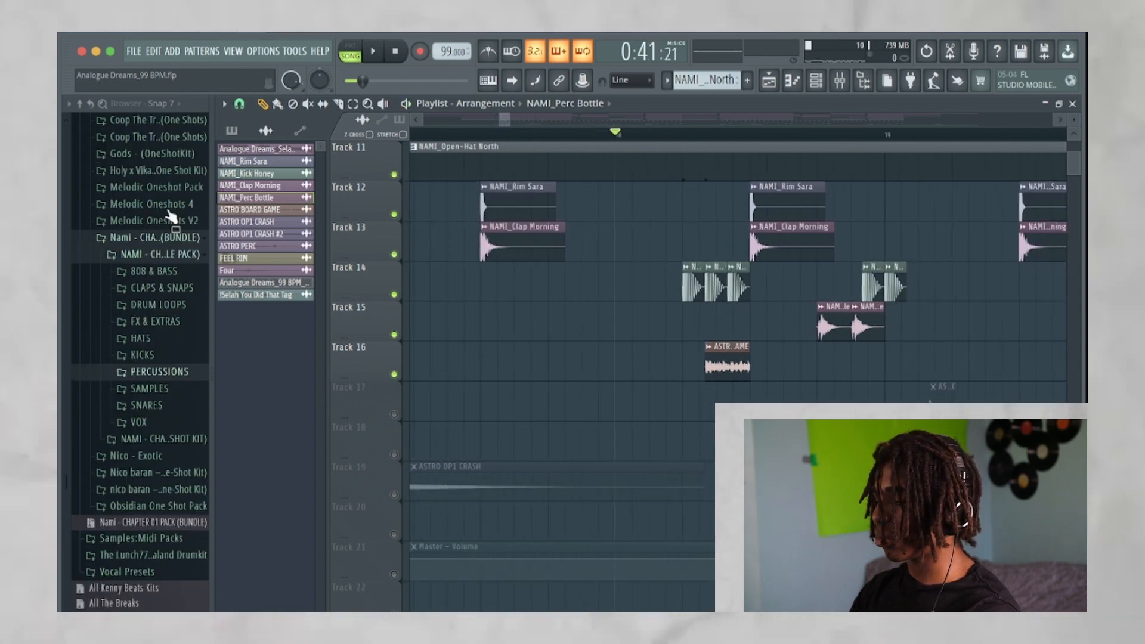
double_click(727, 377)
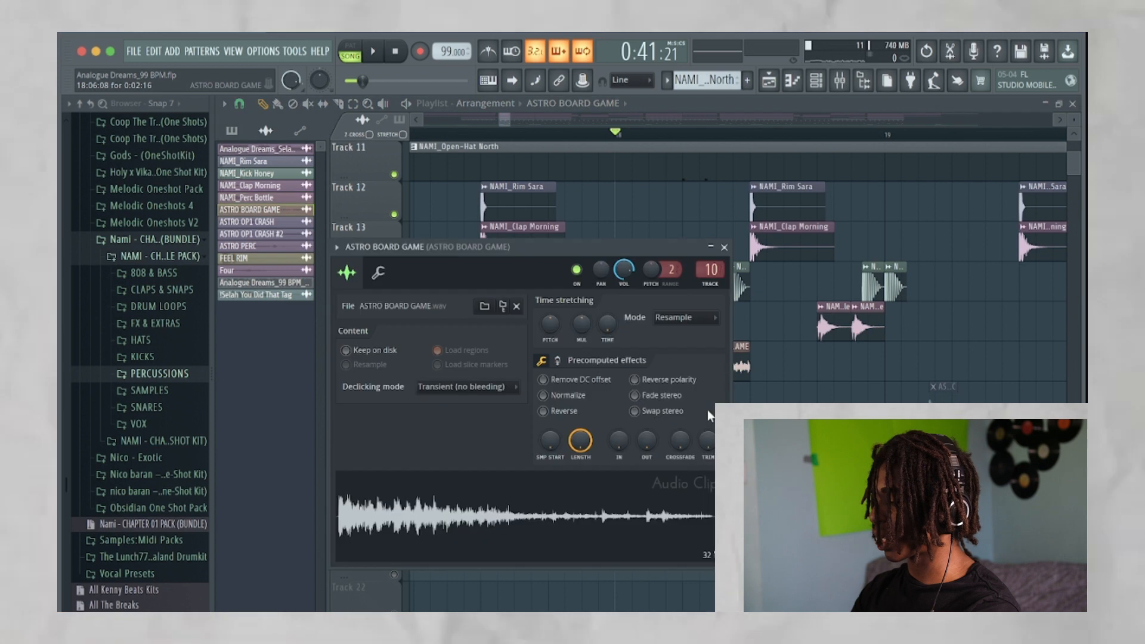
left_click(724, 246)
Unmute Tracks 17 and 18 and play the ASTRO PERC and FEEL RIM clips with the drums.
scroll(728, 141, "down", 4)
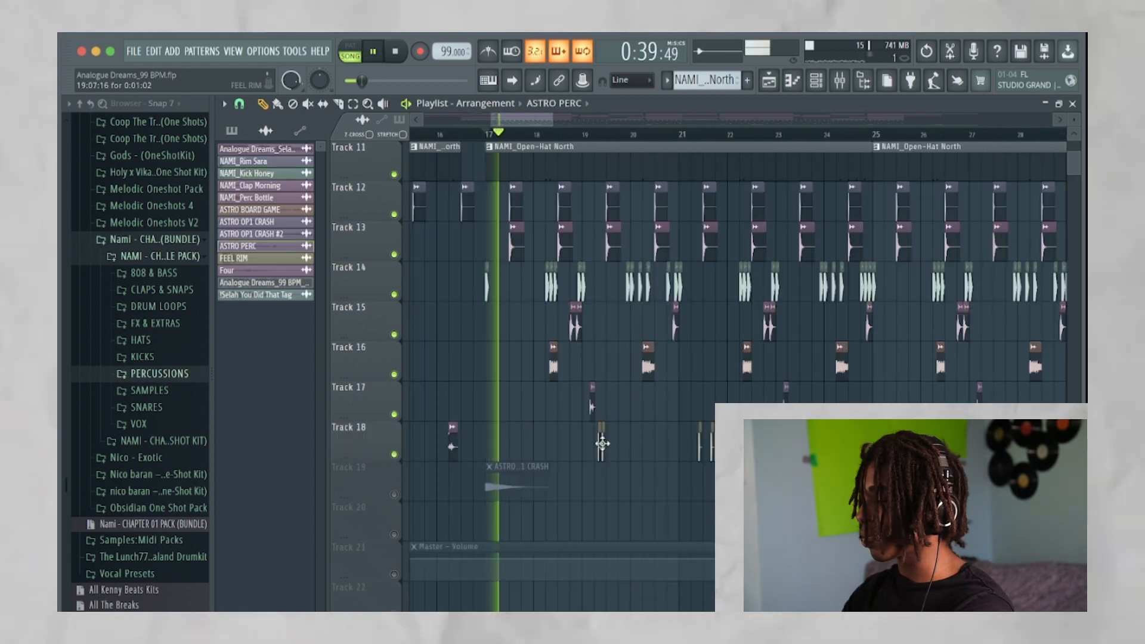
scroll(591, 493, "up", 2)
left_click_drag(737, 456, 677, 476)
scroll(620, 450, "up", 1)
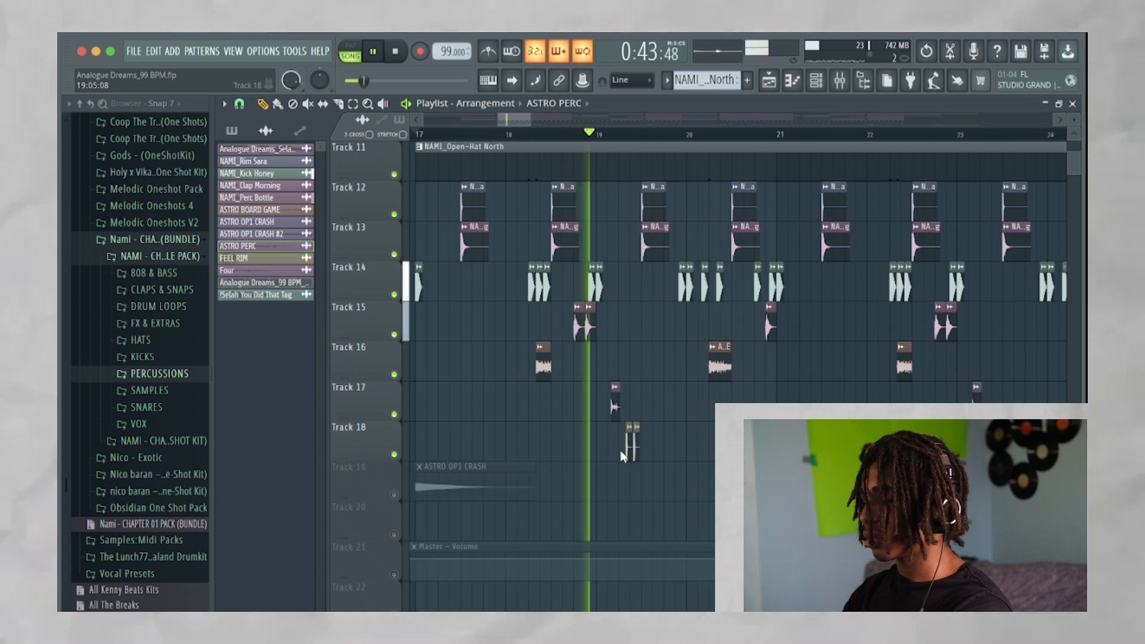
scroll(621, 450, "up", 2)
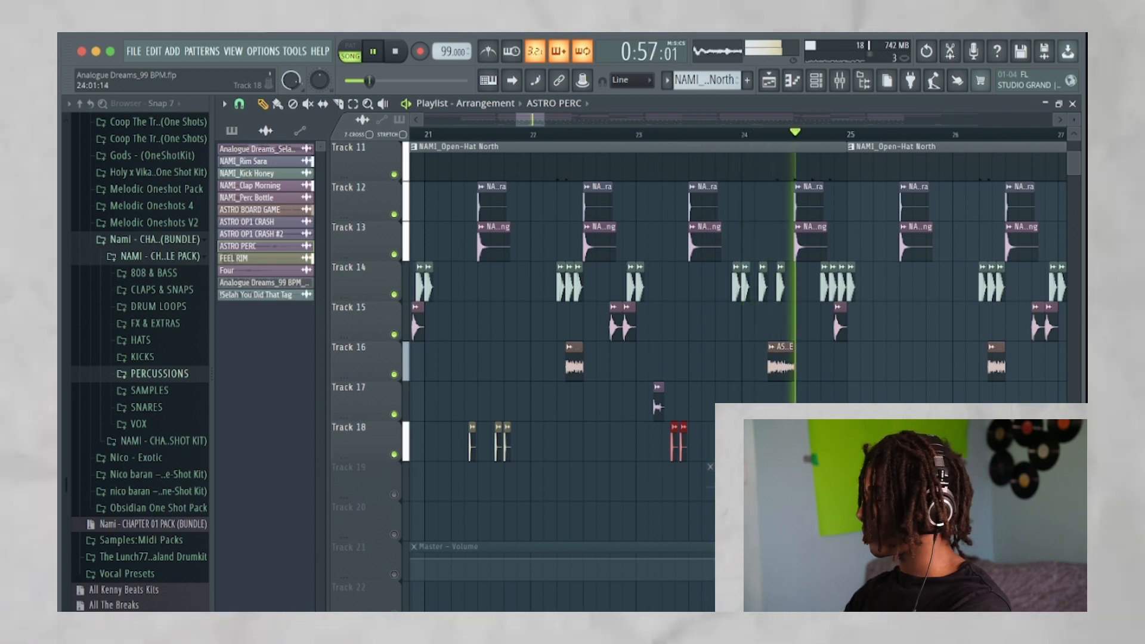
Stop playback and examine how the FEEL RIM clips on Track 18 are placed among the other percussion.
key("space")
scroll(834, 458, "down", 2)
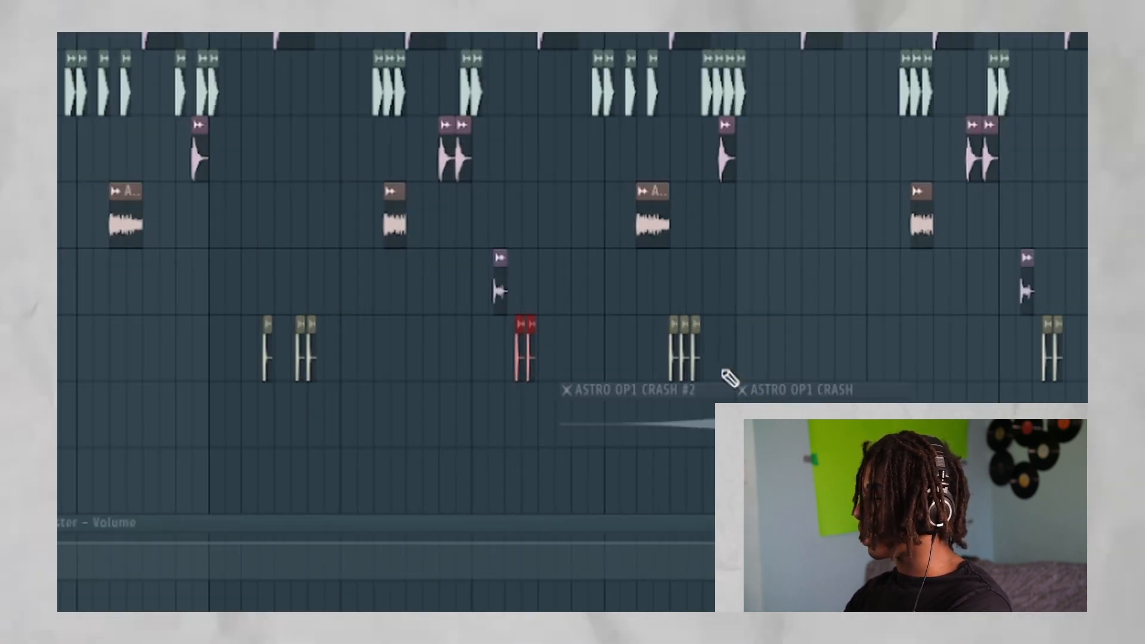
scroll(833, 459, "up", 5)
scroll(746, 256, "down", 5)
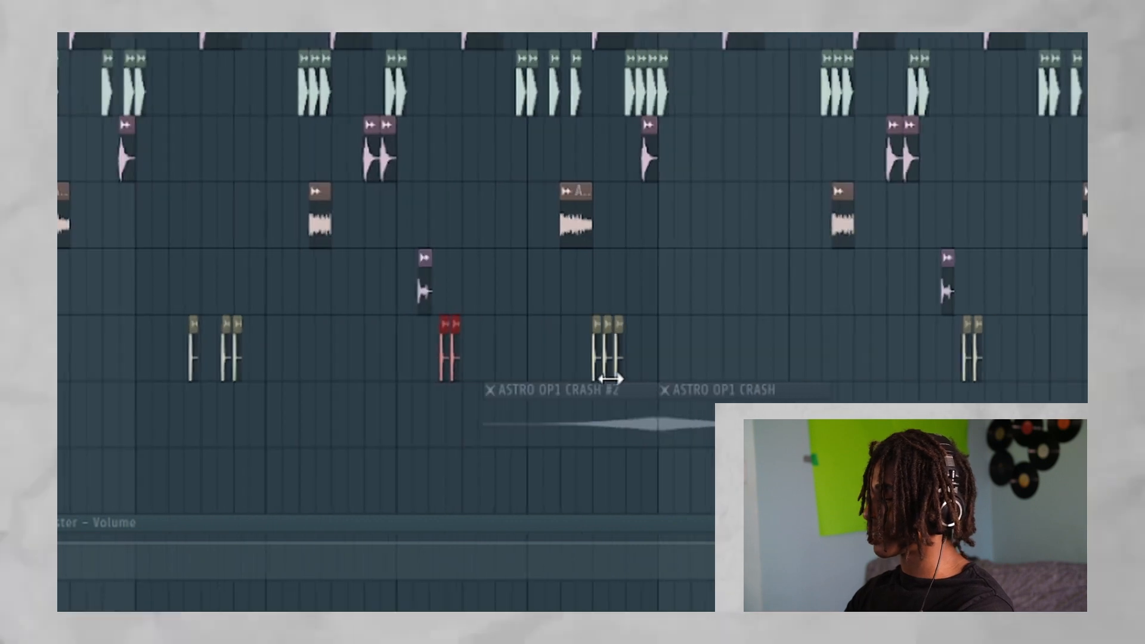
scroll(649, 471, "down", 5)
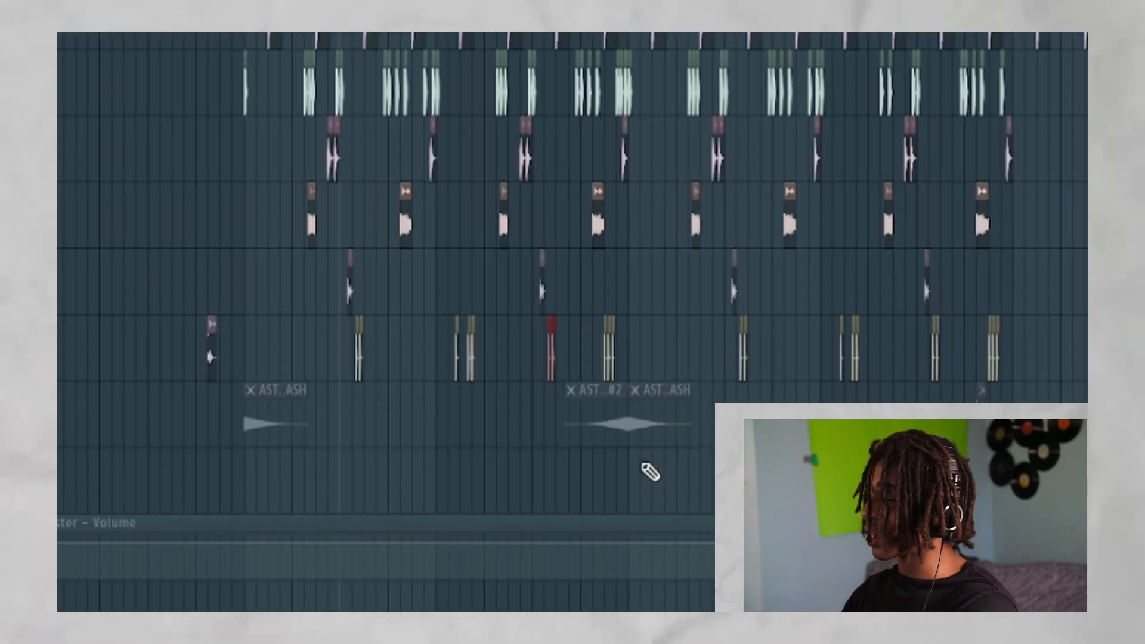
Play the complete drum and percussion arrangement to about bar 25, then stop playback.
scroll(668, 475, "down", 2)
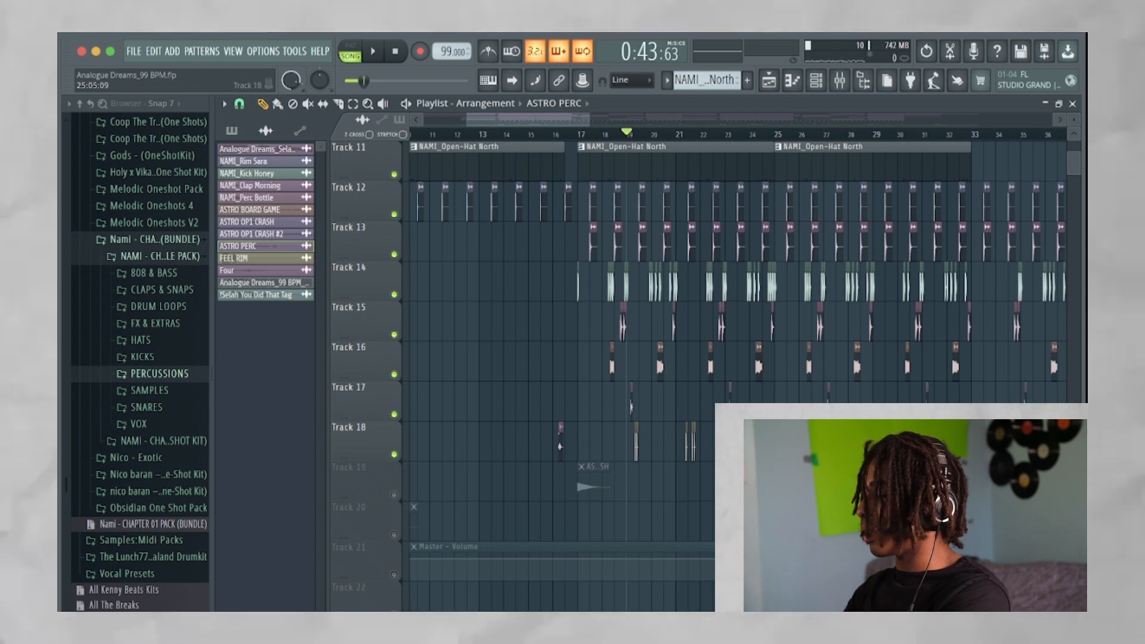
scroll(774, 276, "up", 5)
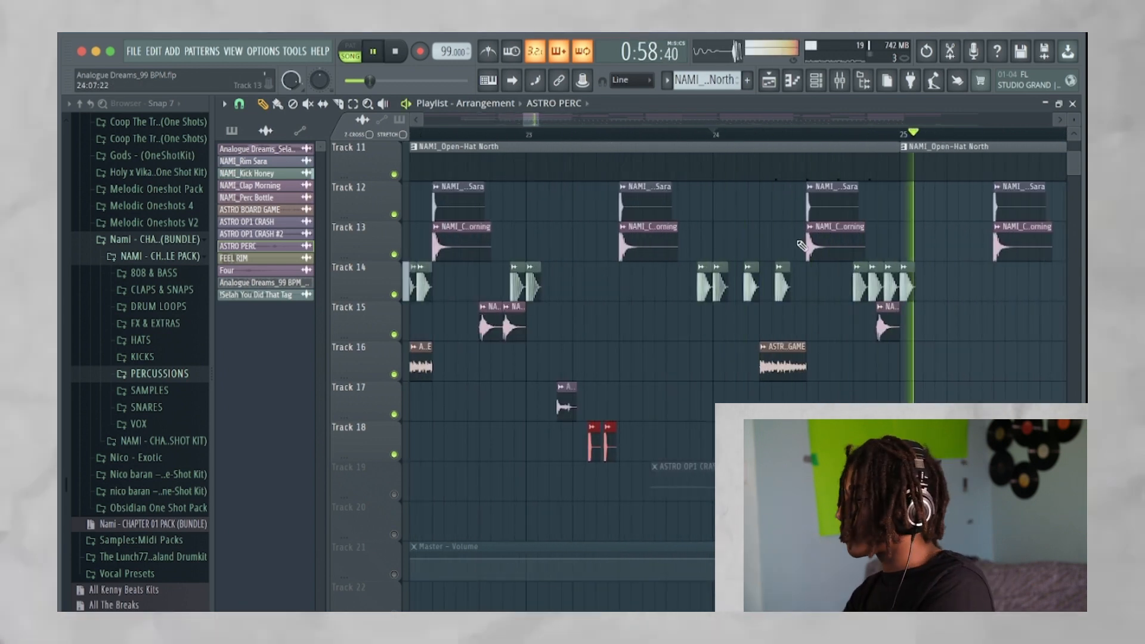
scroll(847, 334, "down", 5)
key("space")
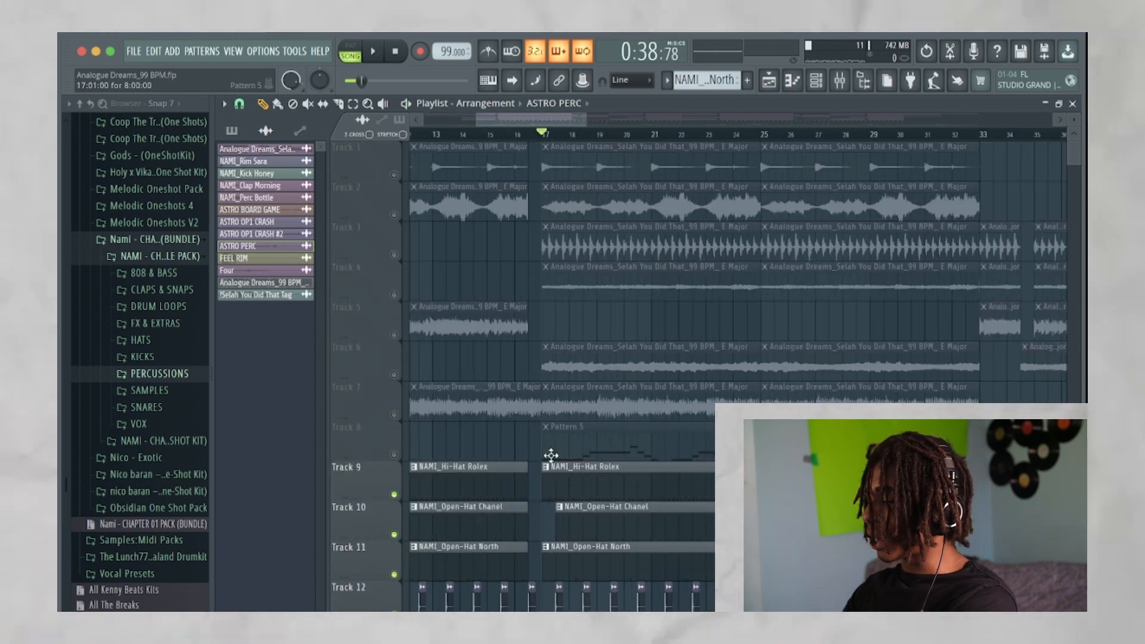
Open Track 8's Pattern 5 in the piano roll and examine the MAPLE BASS channel's sample settings and precomputed effects.
double_click(670, 447)
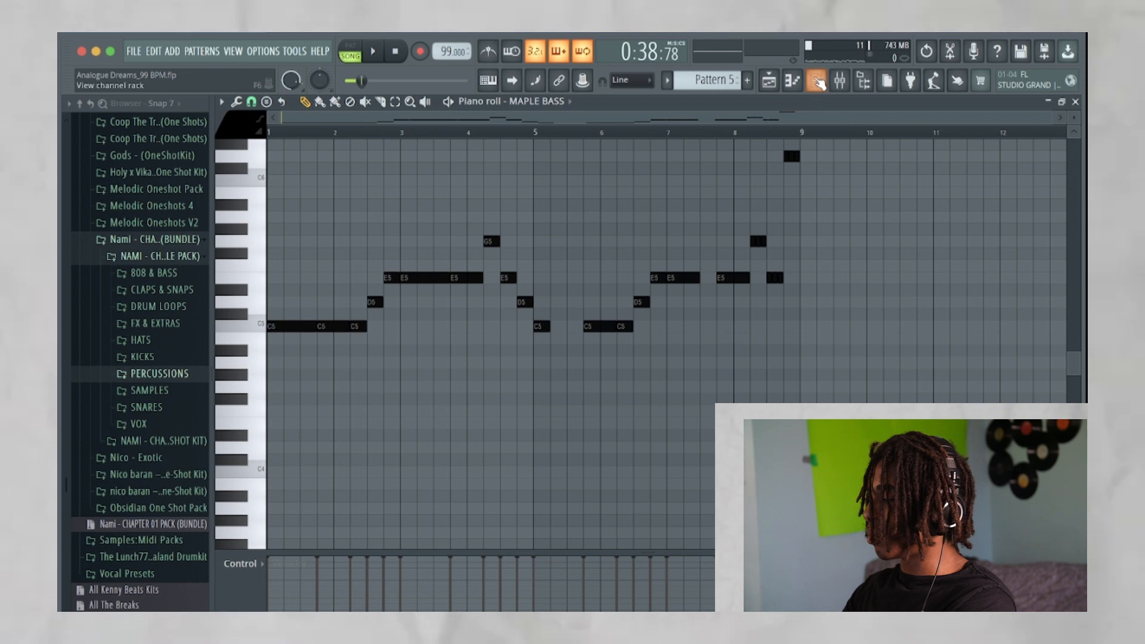
key("F6")
left_click(322, 204)
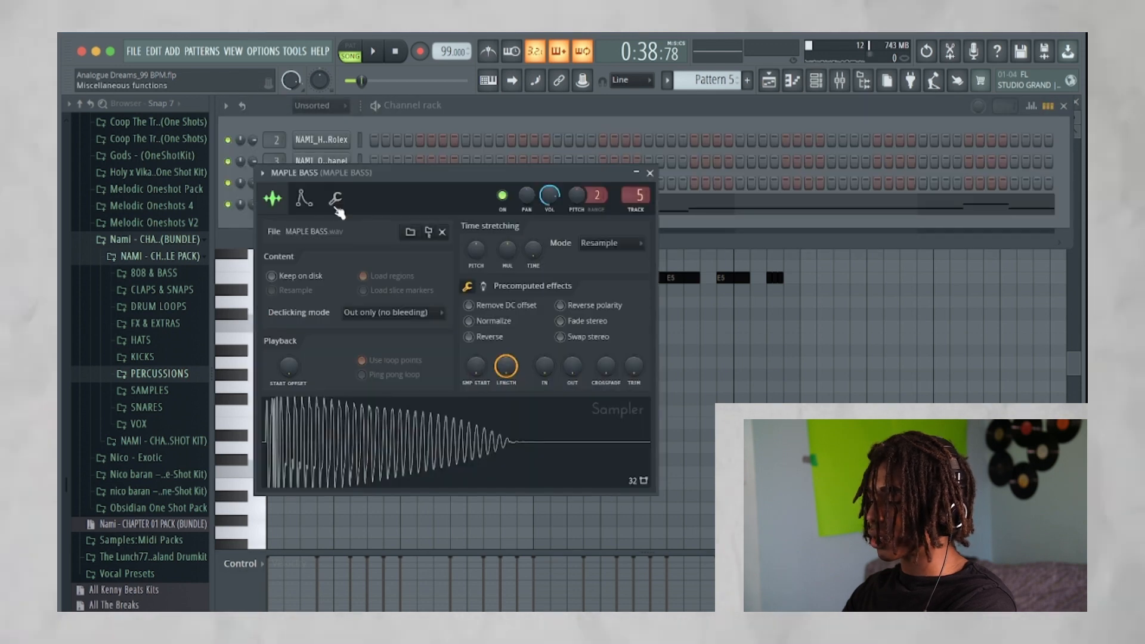
left_click(650, 173)
left_click(338, 206)
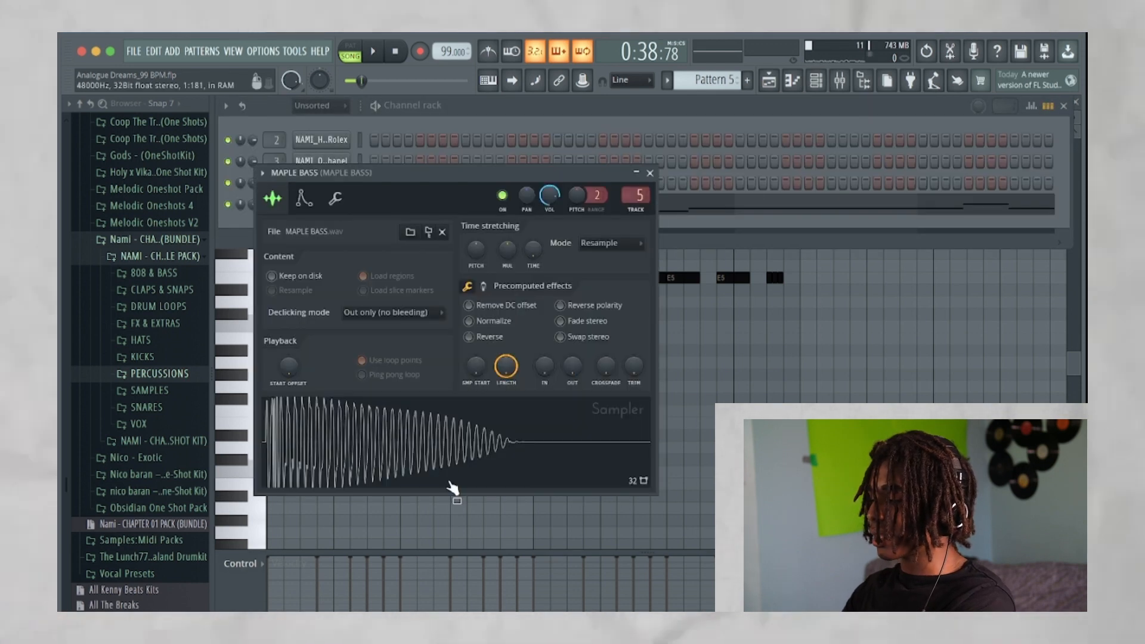
left_click(484, 284)
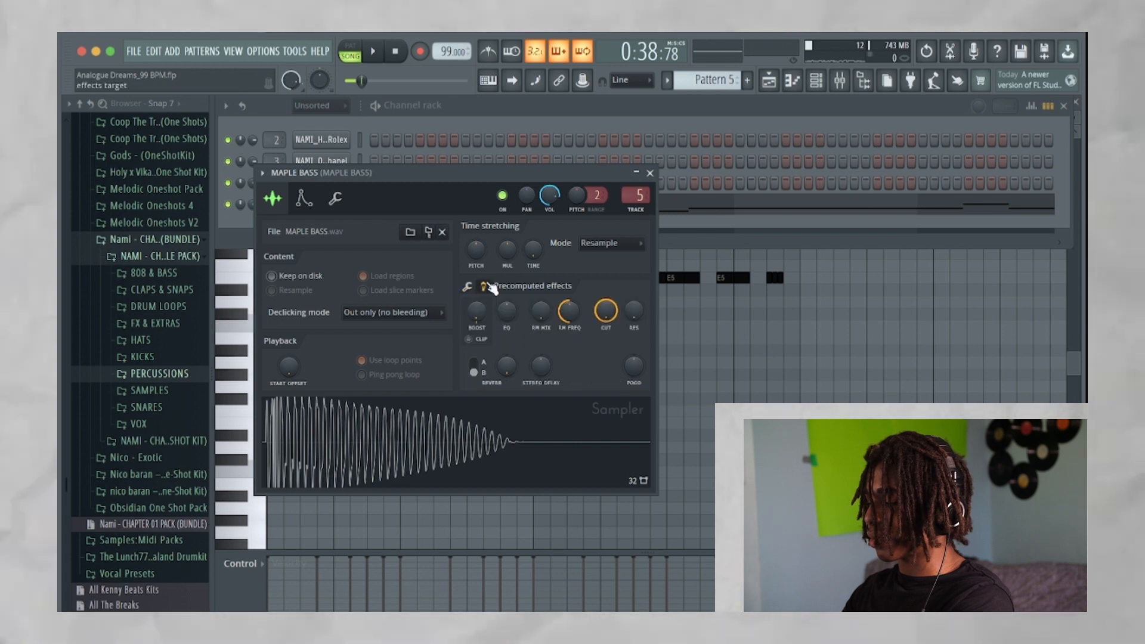
Play the MAPLE BASS pattern and examine its notes up close in the piano roll.
key("space")
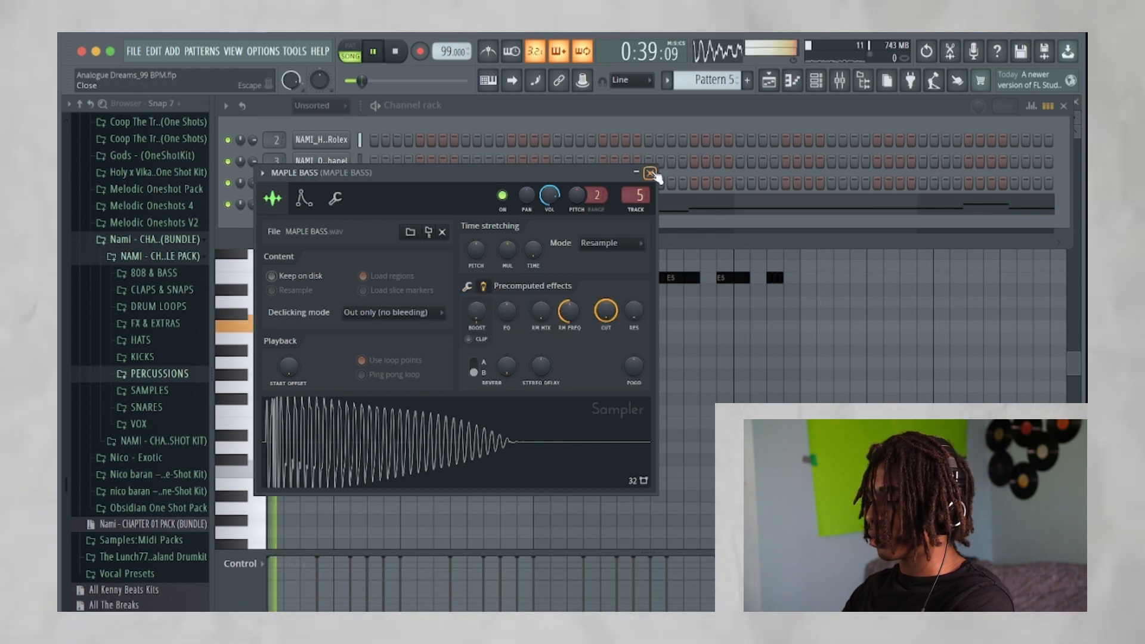
left_click(650, 173)
scroll(374, 394, "up", 5)
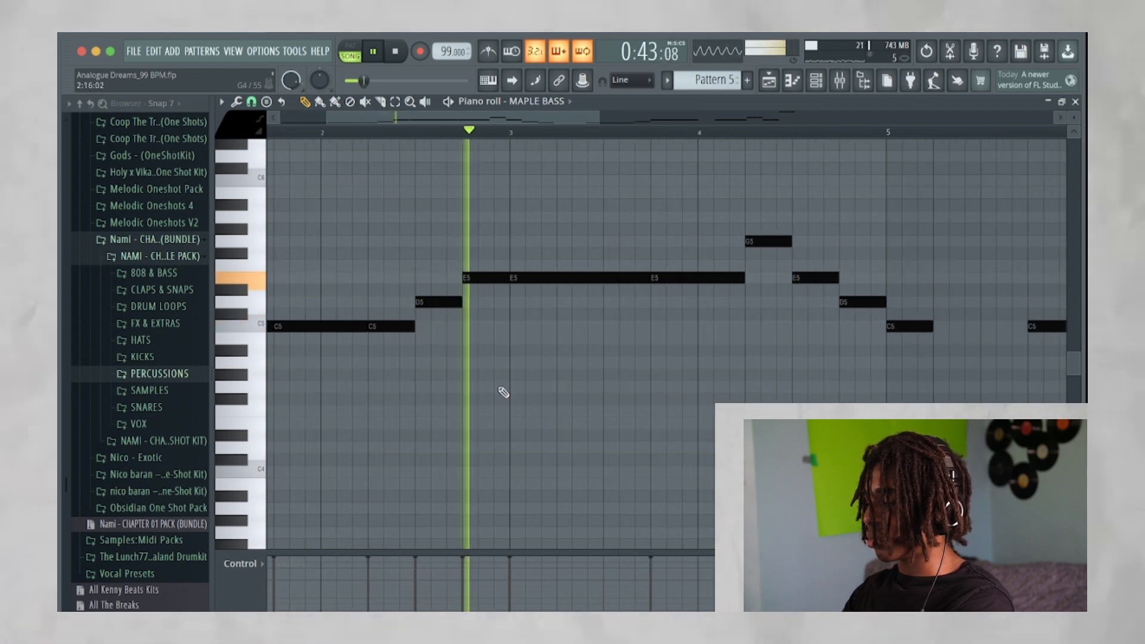
Follow the playing bass line through bar 8 and examine its note sequence, then stop playback.
scroll(504, 392, "down", 4)
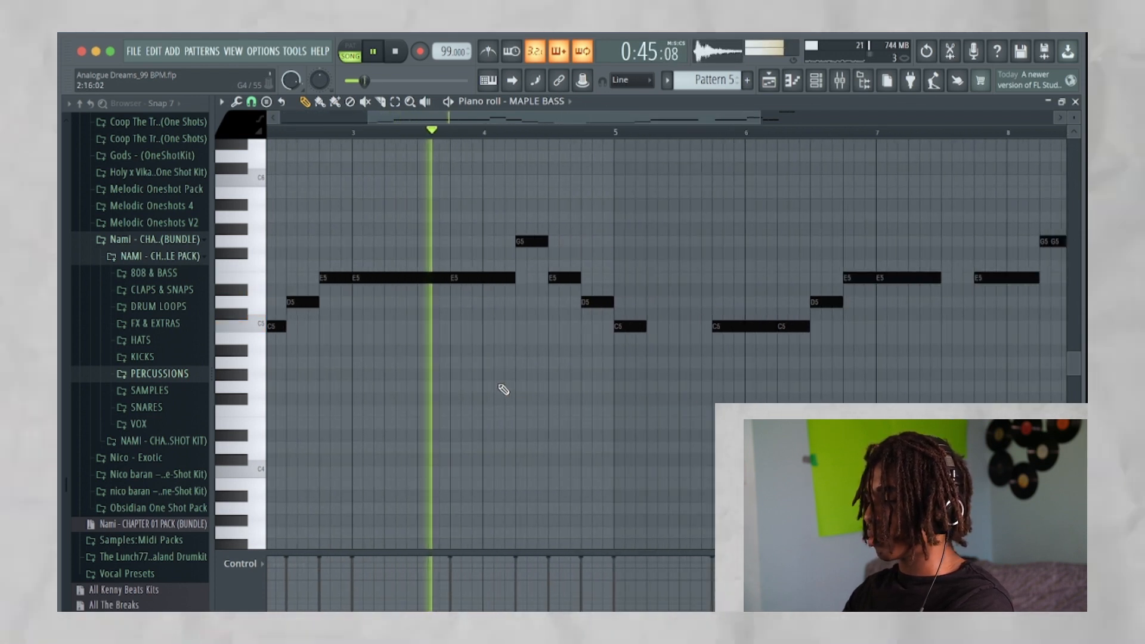
scroll(561, 250, "up", 3)
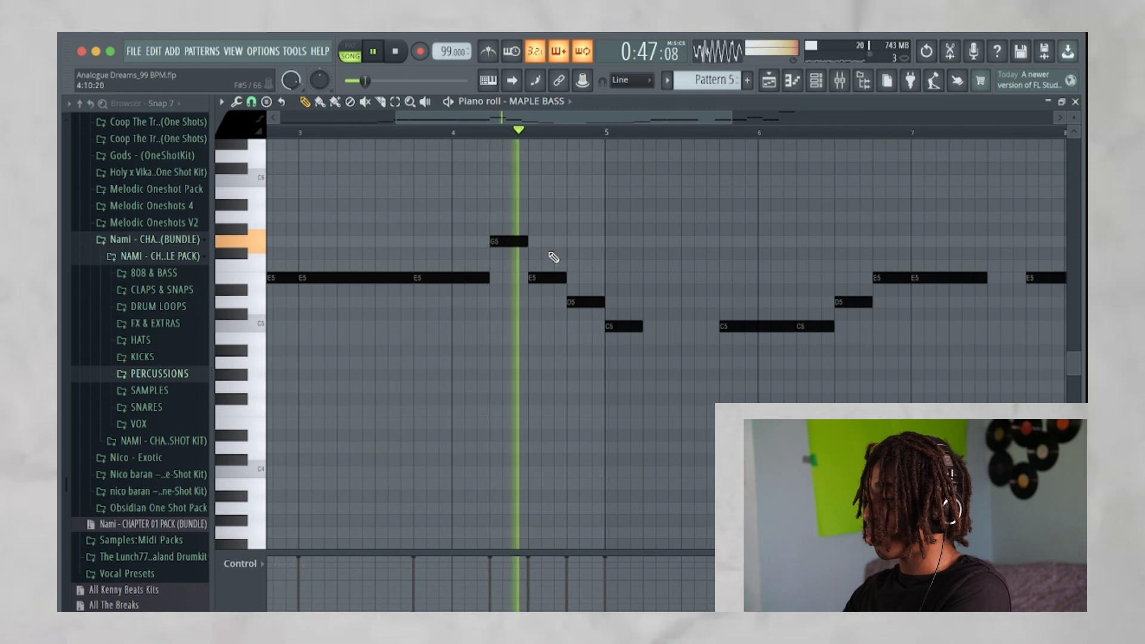
scroll(660, 345, "down", 1)
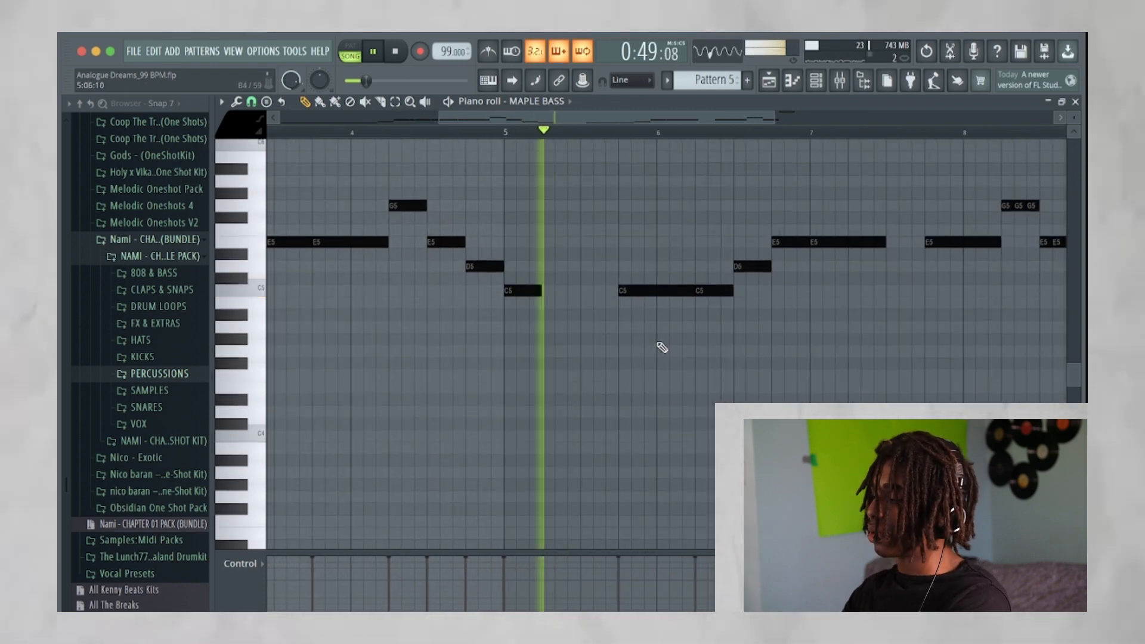
scroll(661, 346, "up", 5)
scroll(654, 453, "down", 3)
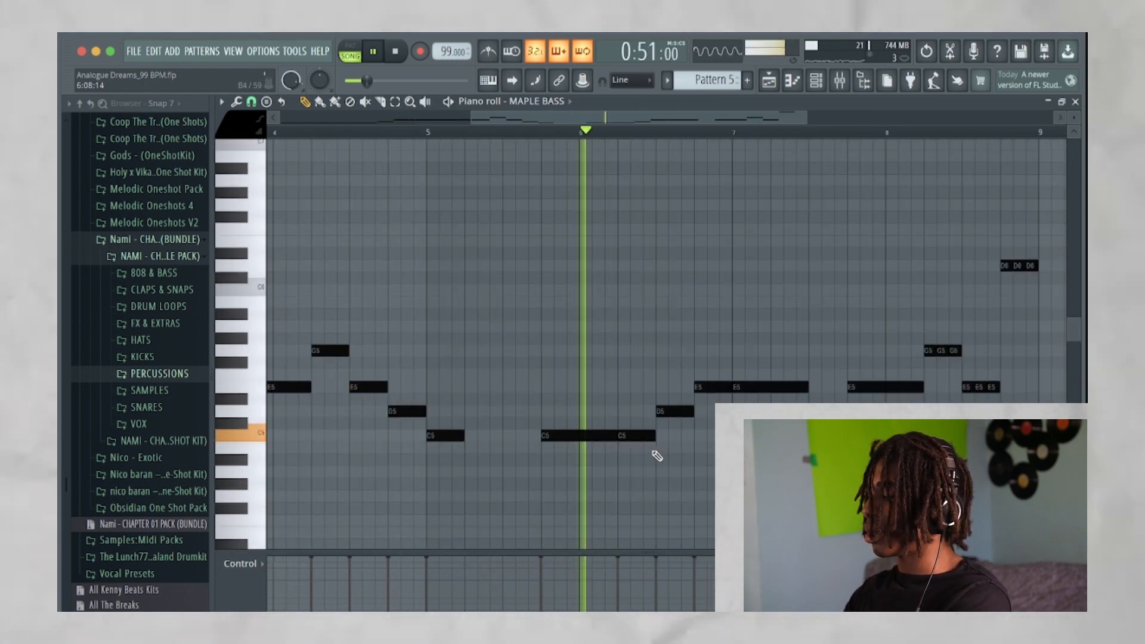
scroll(684, 469, "down", 4)
scroll(684, 469, "up", 3)
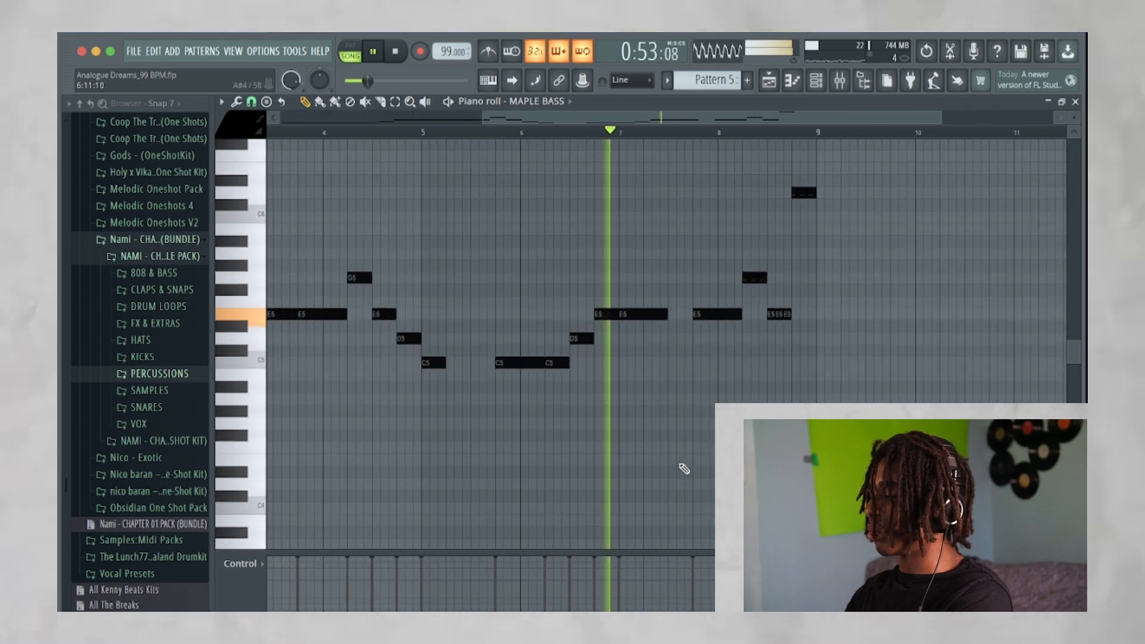
scroll(684, 469, "down", 2)
scroll(684, 468, "up", 3)
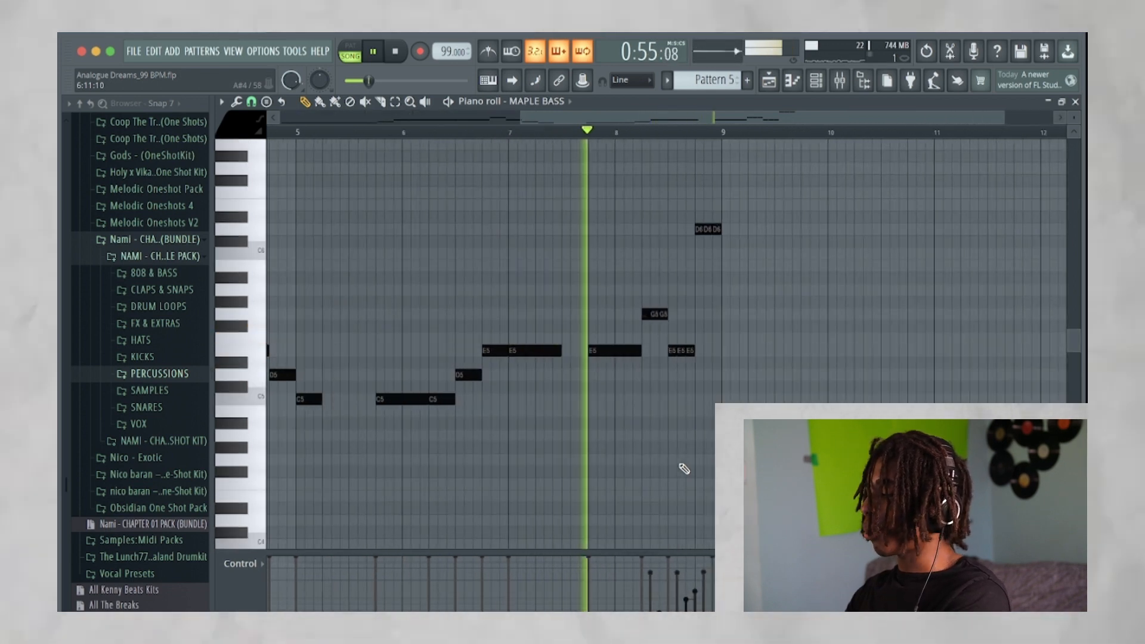
scroll(680, 466, "up", 1)
scroll(680, 418, "up", 2)
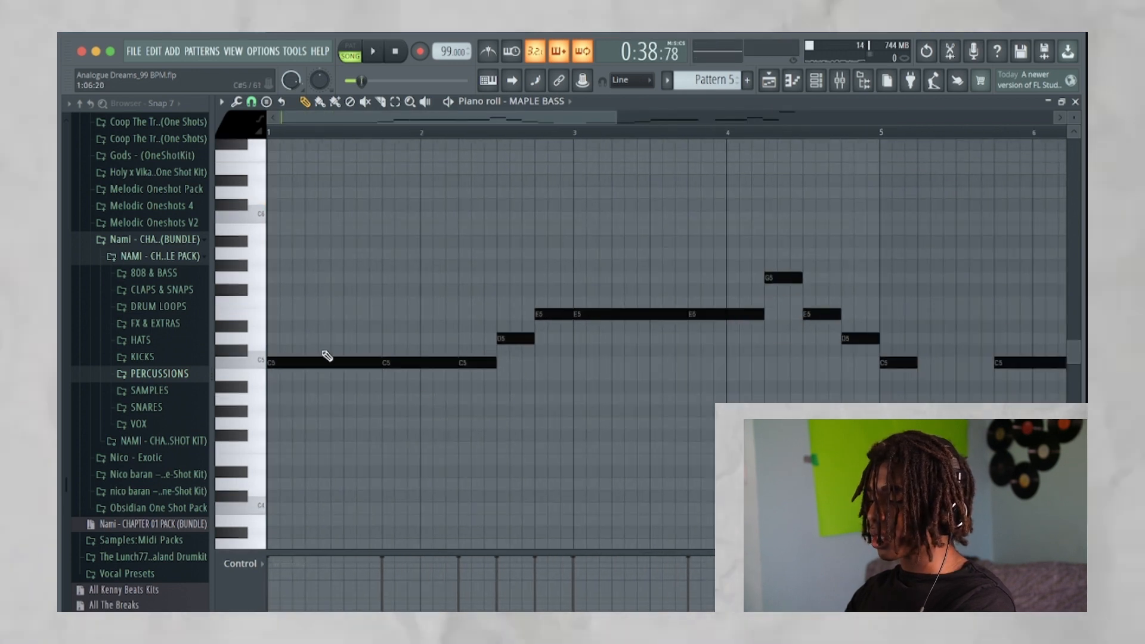
Highlight the short C5, D5 and E5 notes leading into bar 3, then play the repeated notes in bar 8.
left_click_drag(552, 287, 474, 391)
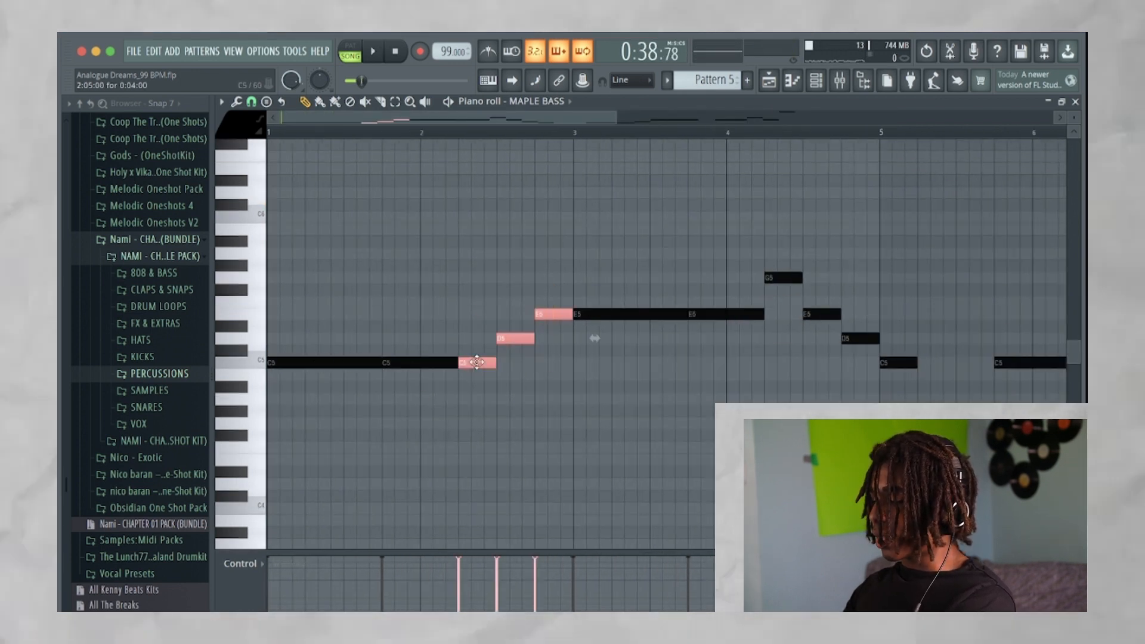
left_click(683, 266)
scroll(710, 265, "down", 3)
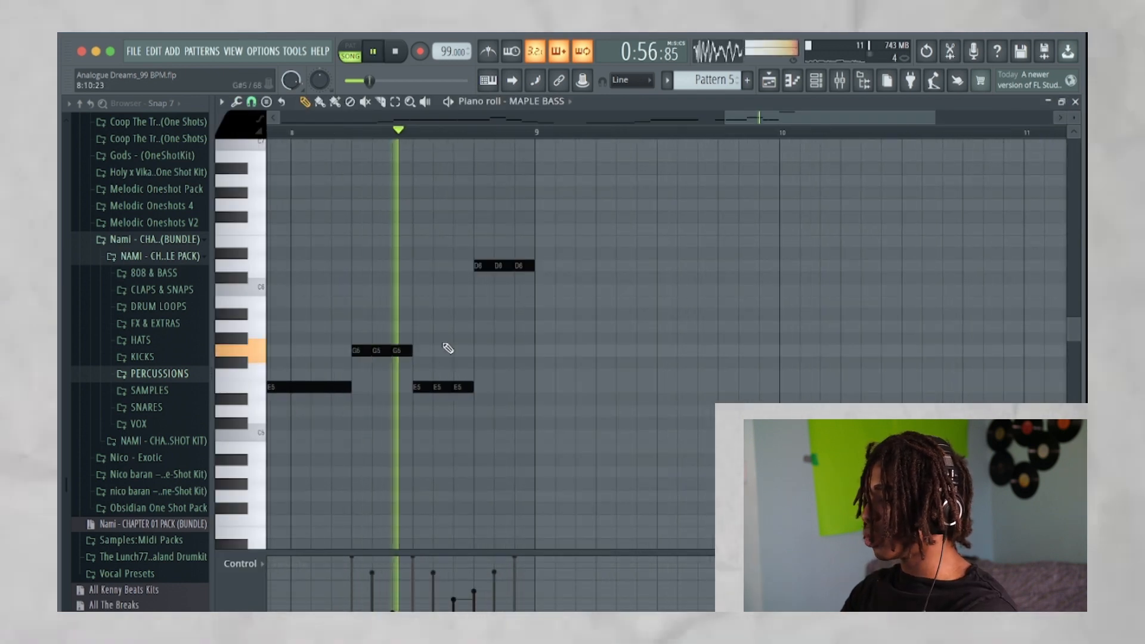
Show note pan in the control lane and select the three short D6 notes at the end of bar 8.
left_click(245, 563)
scroll(514, 430, "left", 3)
scroll(514, 430, "down", 5)
left_click_drag(865, 335, 702, 241)
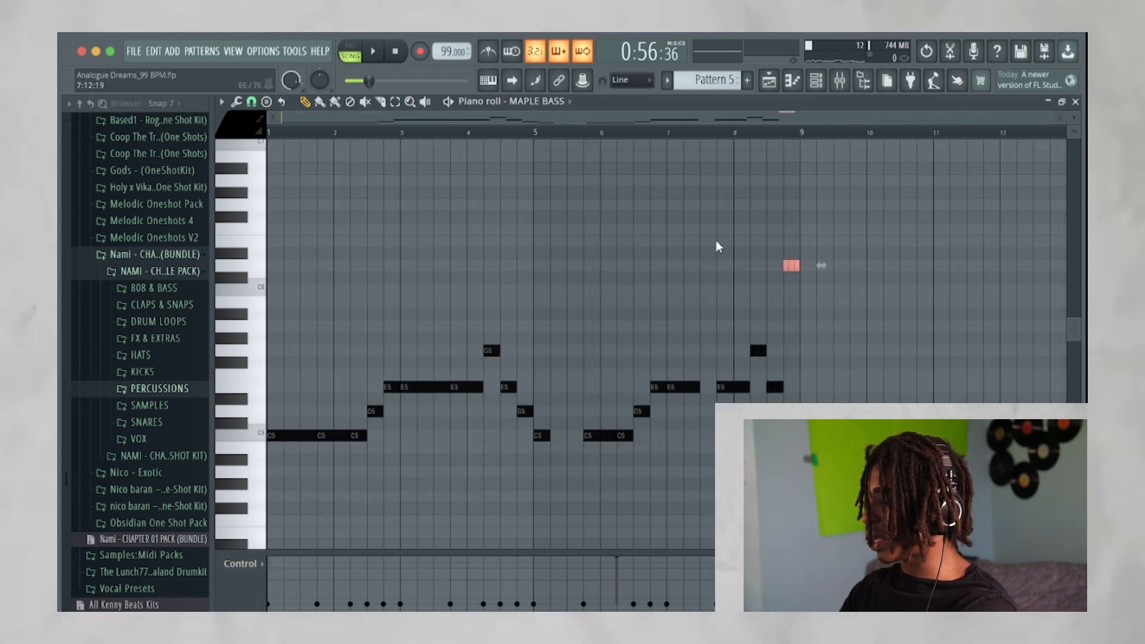
scroll(824, 287, "up", 3)
scroll(831, 317, "down", 1)
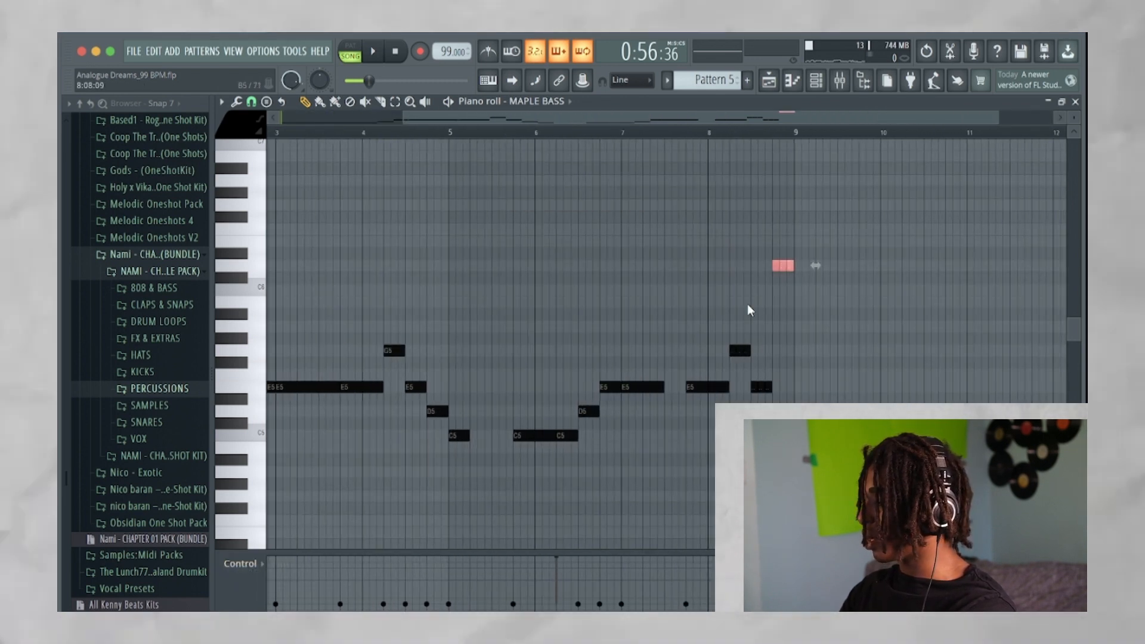
Select the short C5 note in bar 6 and switch the control lane to note velocity.
left_click_drag(558, 451, 559, 454)
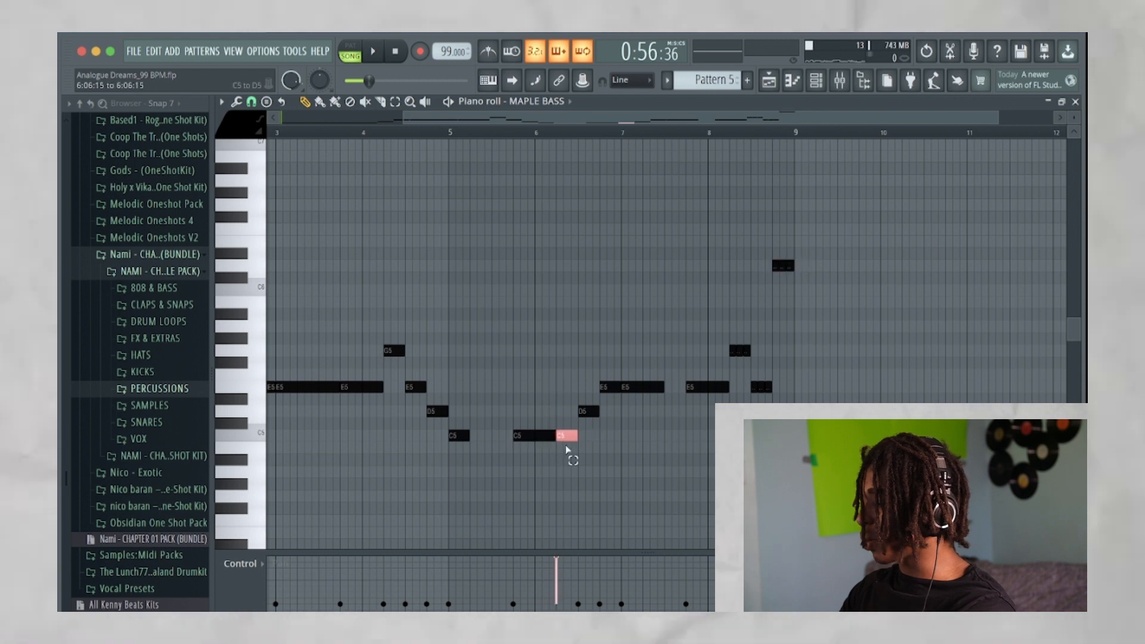
left_click_drag(566, 412, 566, 465)
scroll(566, 465, "right", 1)
left_click(241, 564)
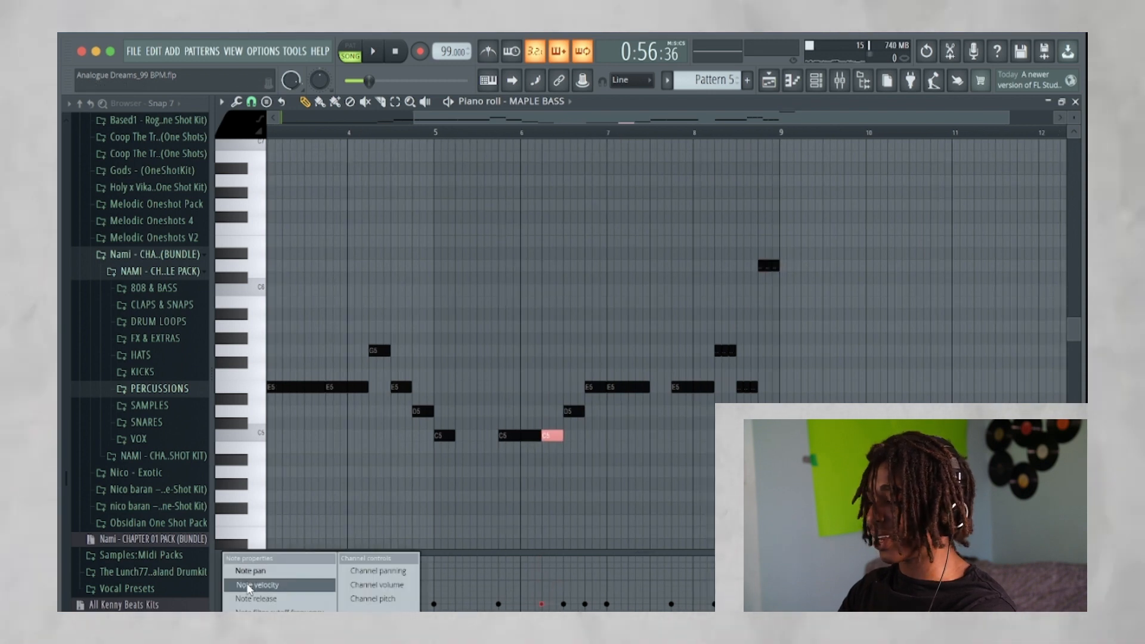
left_click(254, 584)
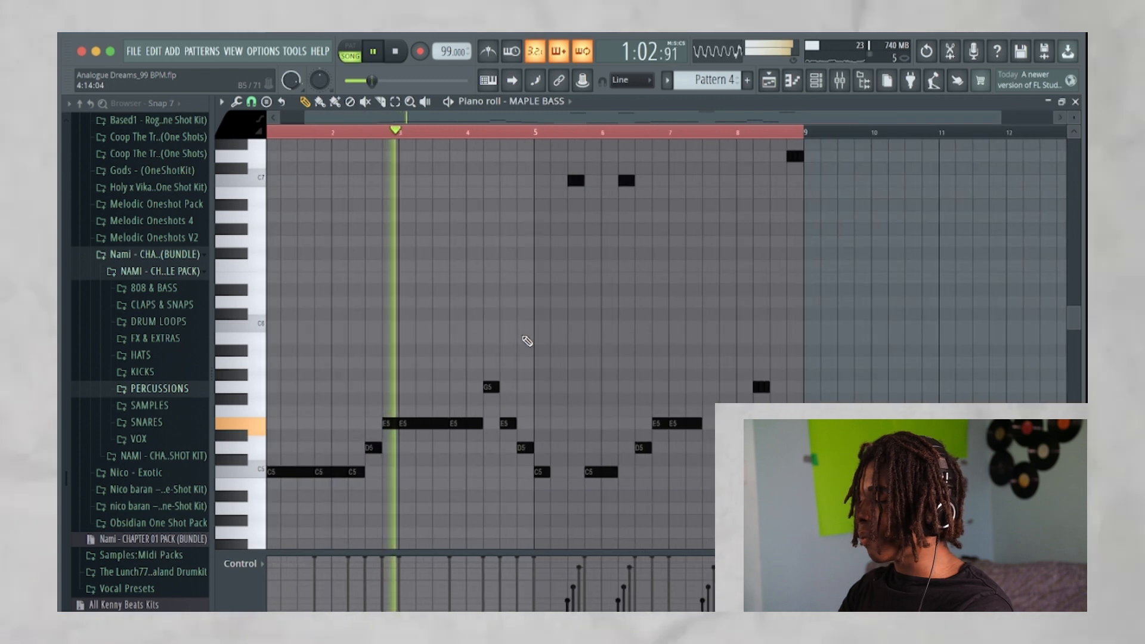
Play Pattern 4's MAPLE BASS notes, select the three C7 notes in bar 5, and stop playback.
scroll(439, 343, "down", 2)
left_click_drag(384, 320, 549, 490)
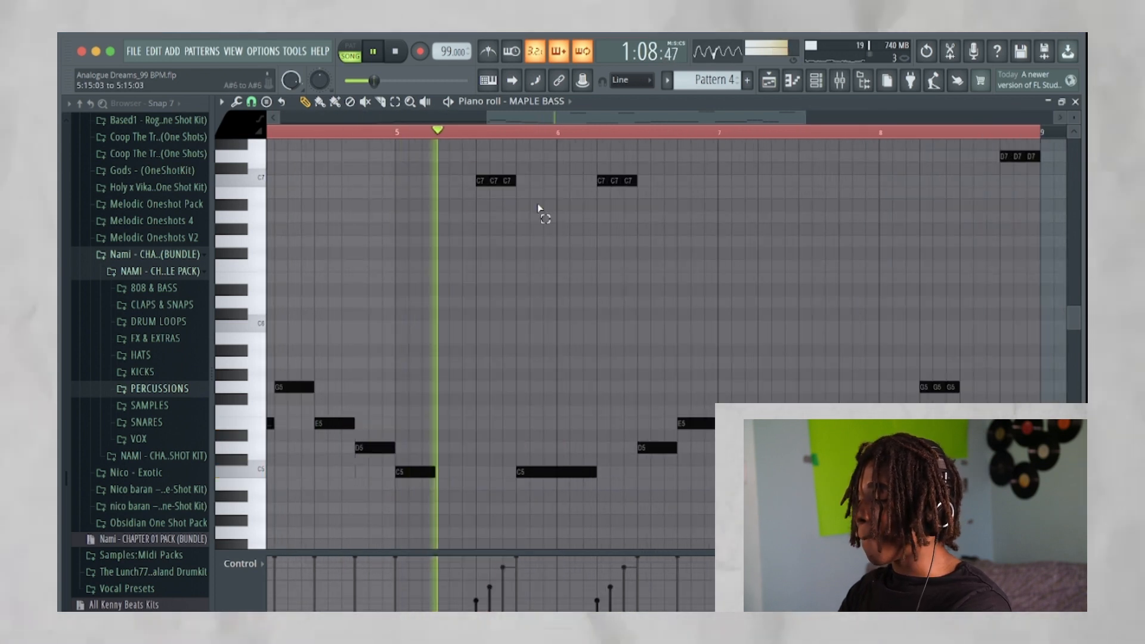
left_click_drag(468, 170, 547, 210)
key("space")
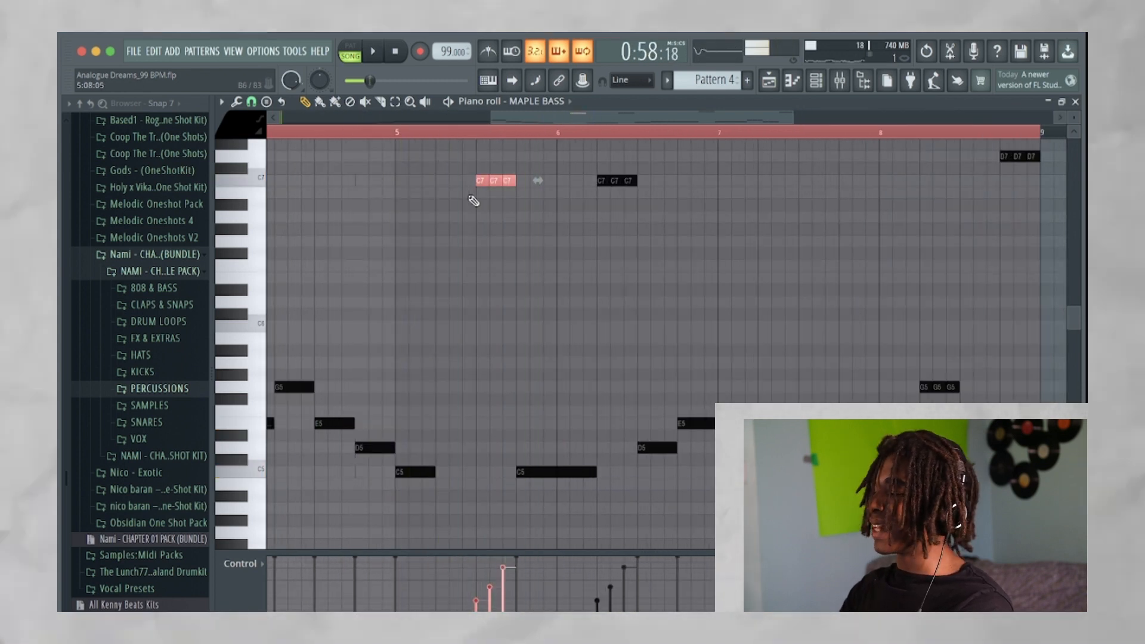
Select both groups of three C7 notes in bars 5 and 6, play through them, and stop playback.
scroll(444, 182, "up", 2)
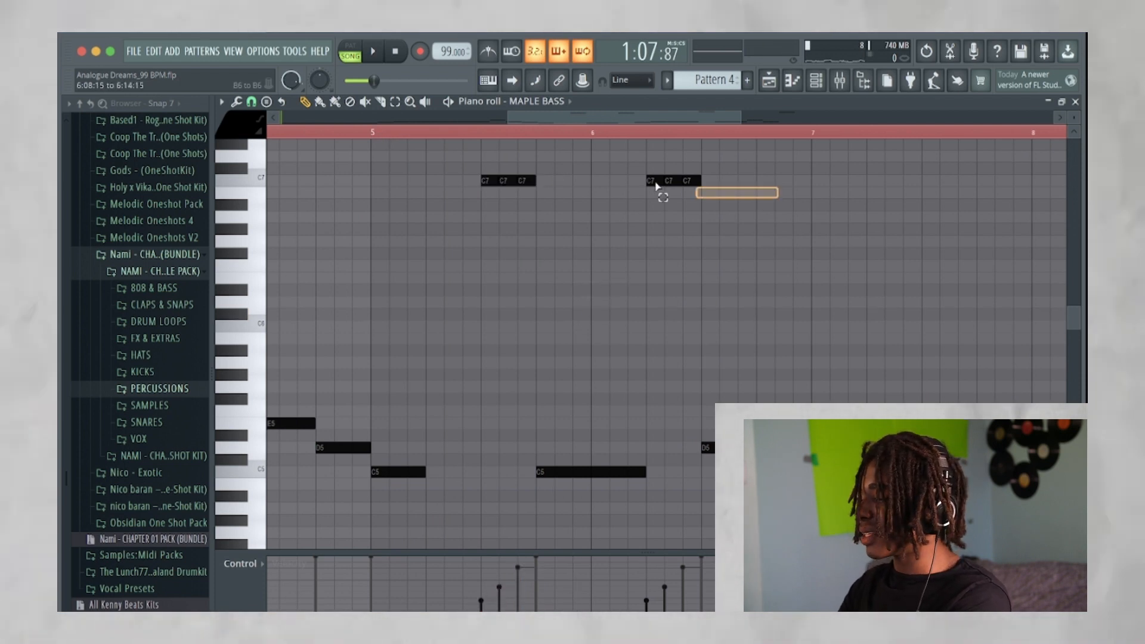
left_click_drag(781, 203, 462, 160)
key("space")
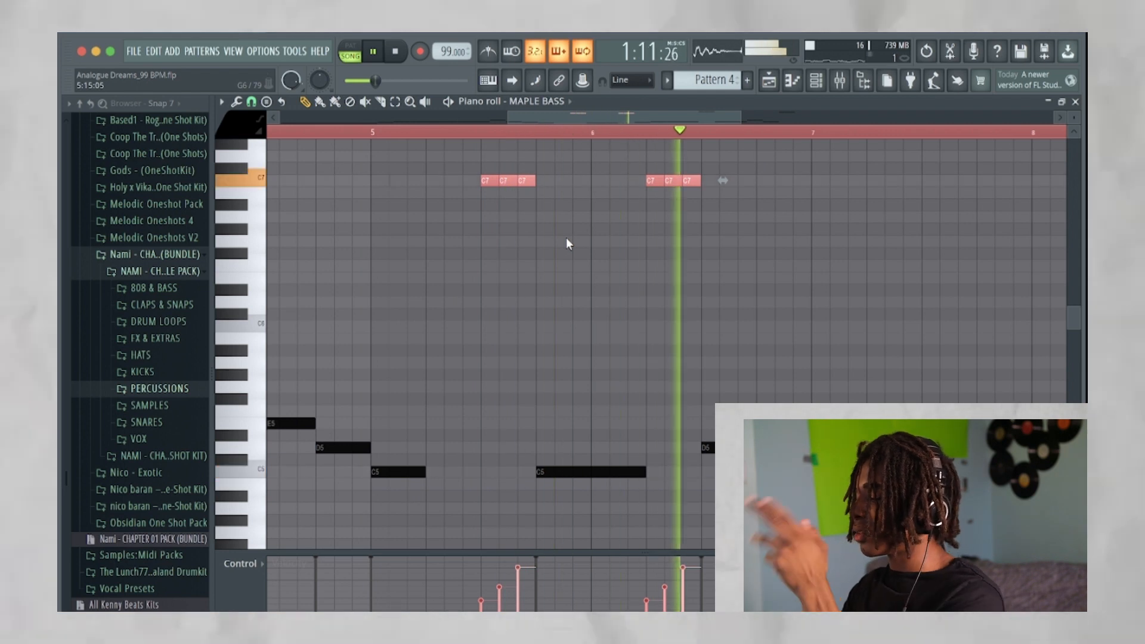
key("space")
Try the two selected C7 note groups one octave lower at C6, then raise them back to C7.
left_click_drag(755, 270, 291, 106)
left_click_drag(719, 371, 274, 74)
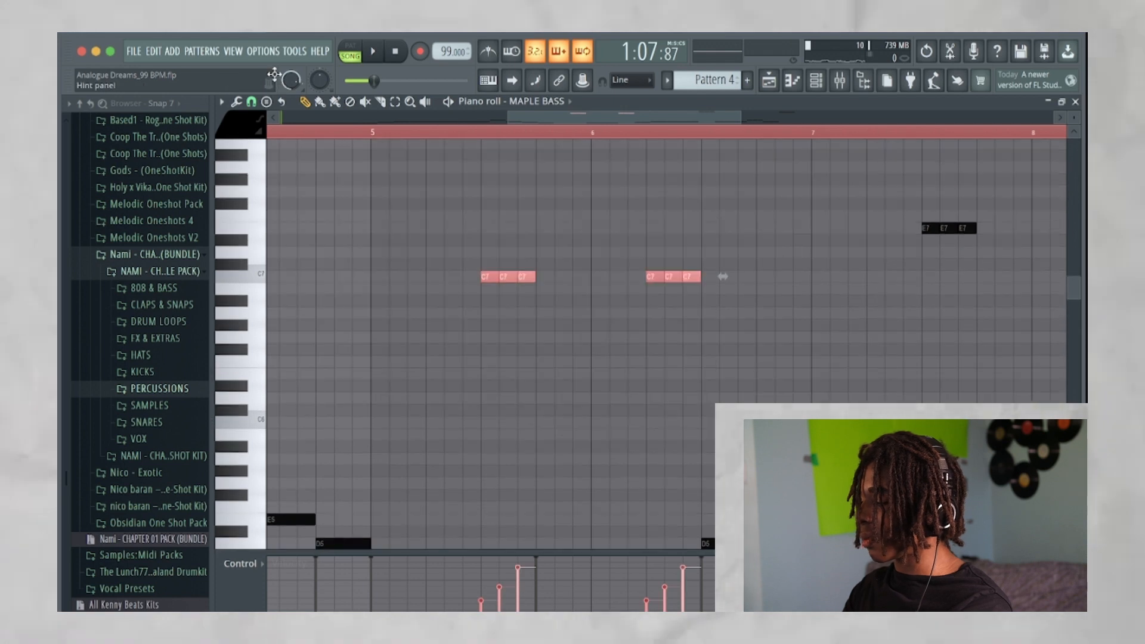
scroll(627, 398, "down", 4)
key("ctrl+Up")
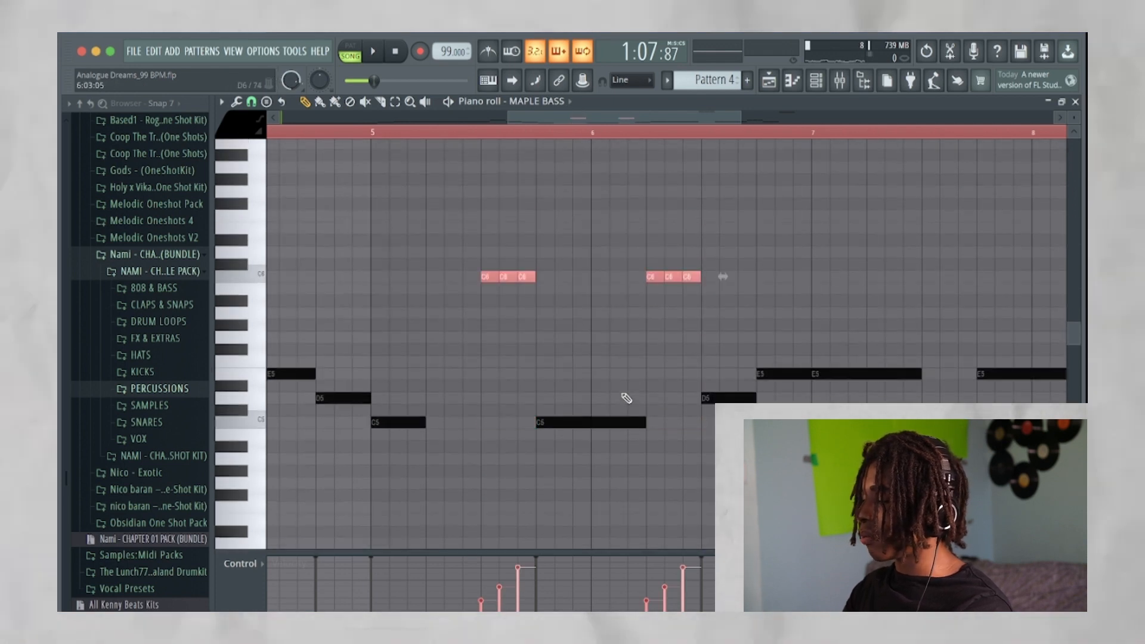
key("ctrl+Up")
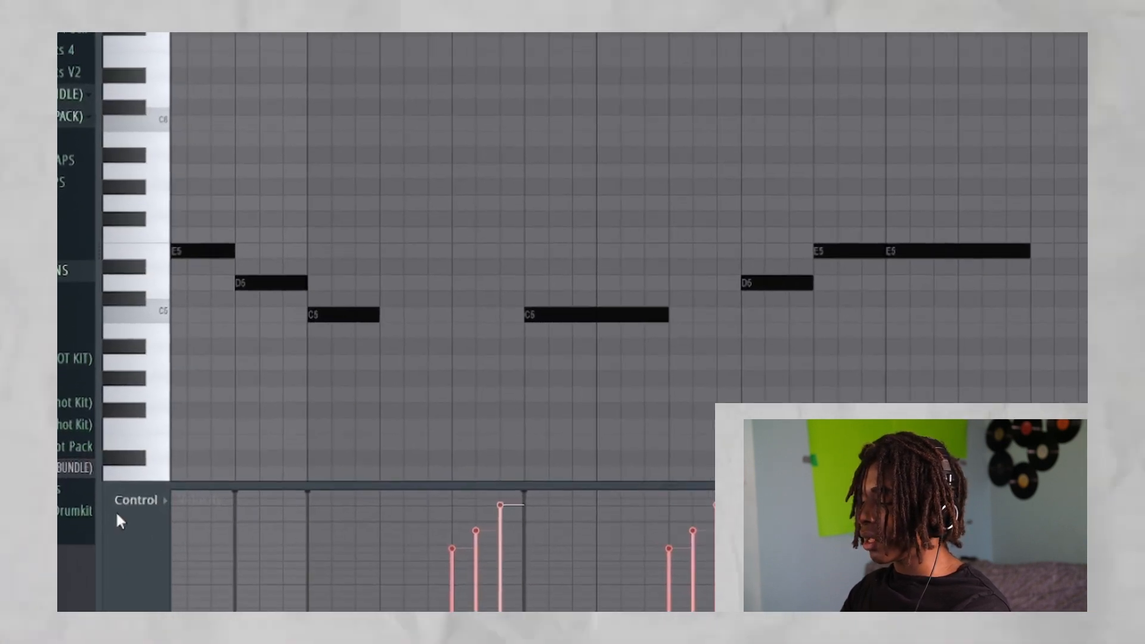
Show note pan and examine the panning of each C7 note group and the high E7 and D7 notes.
left_click(135, 500)
left_click(113, 488)
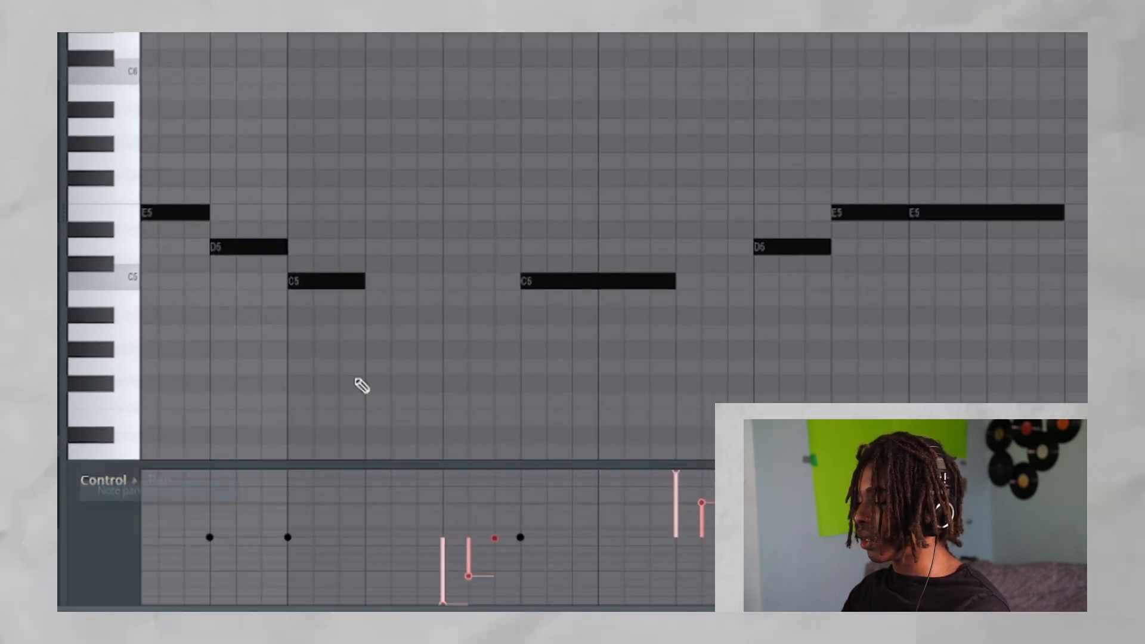
scroll(428, 351, "up", 3)
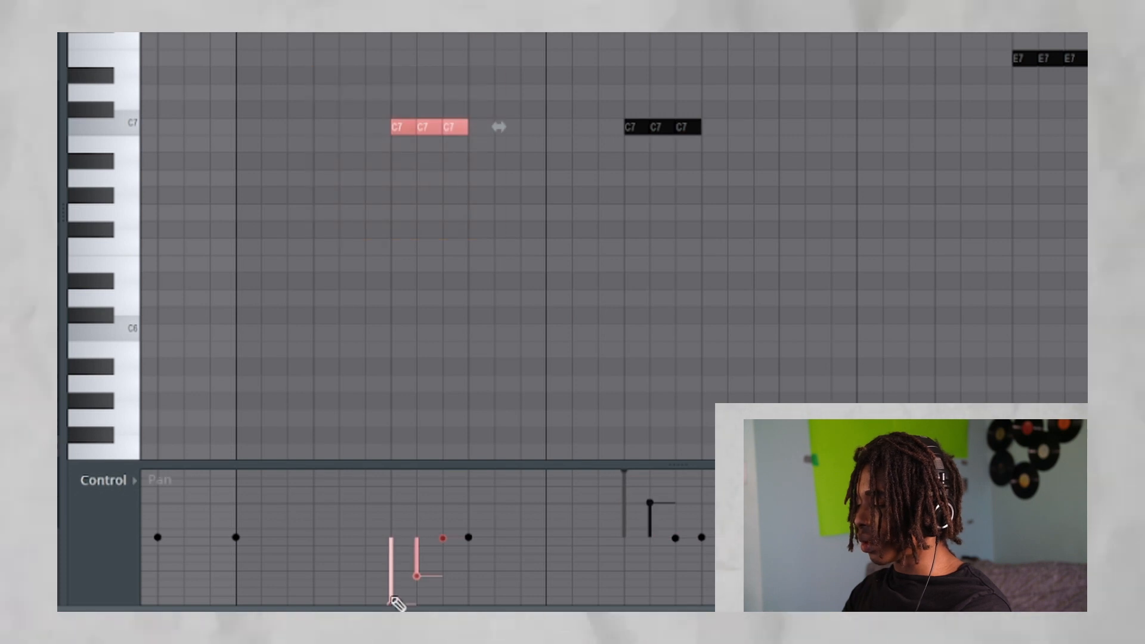
key("ctrl+b")
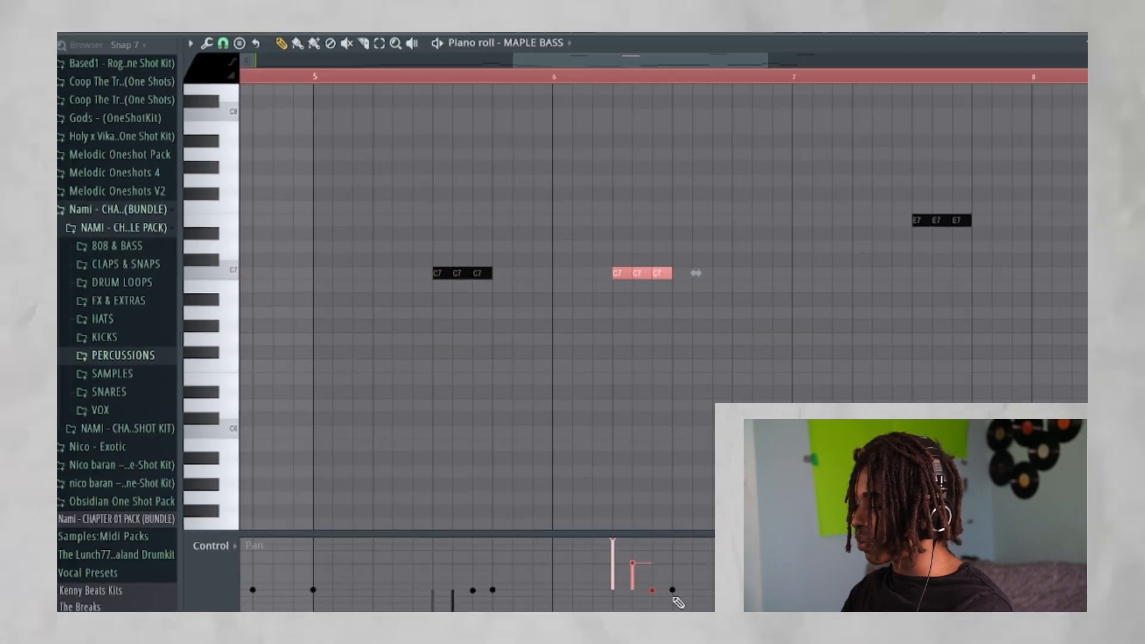
scroll(734, 341, "right", 5)
scroll(733, 342, "down", 2)
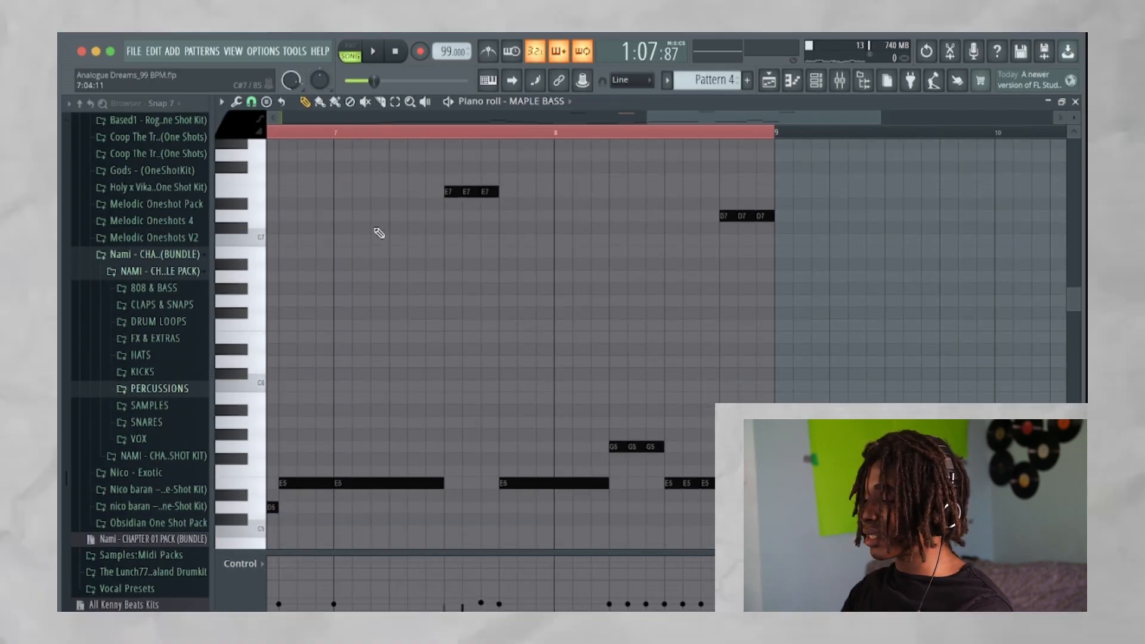